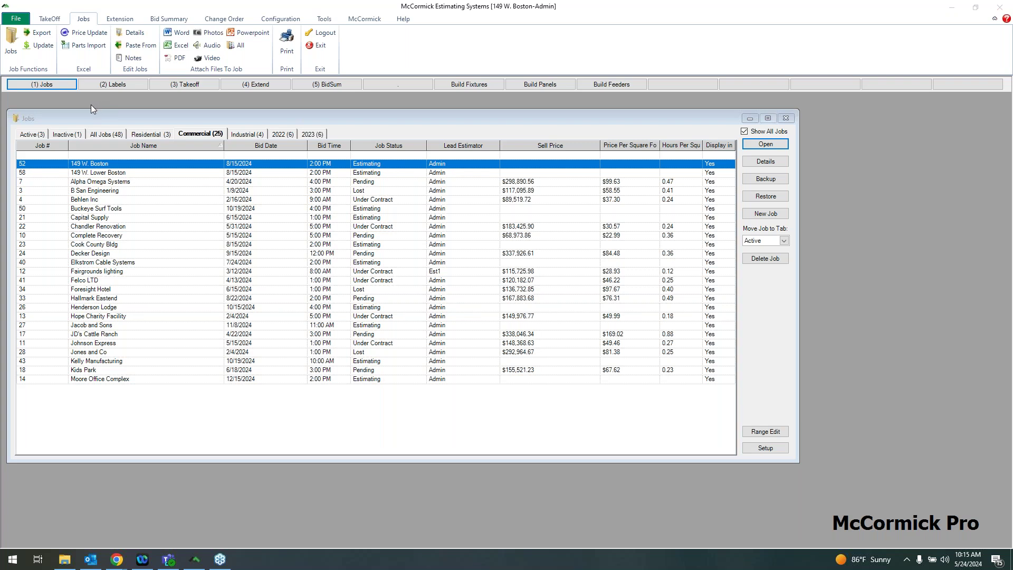
Browse the job list through the 2023, 2022, Industrial, Commercial, Residential and All Jobs categories
click(55, 85)
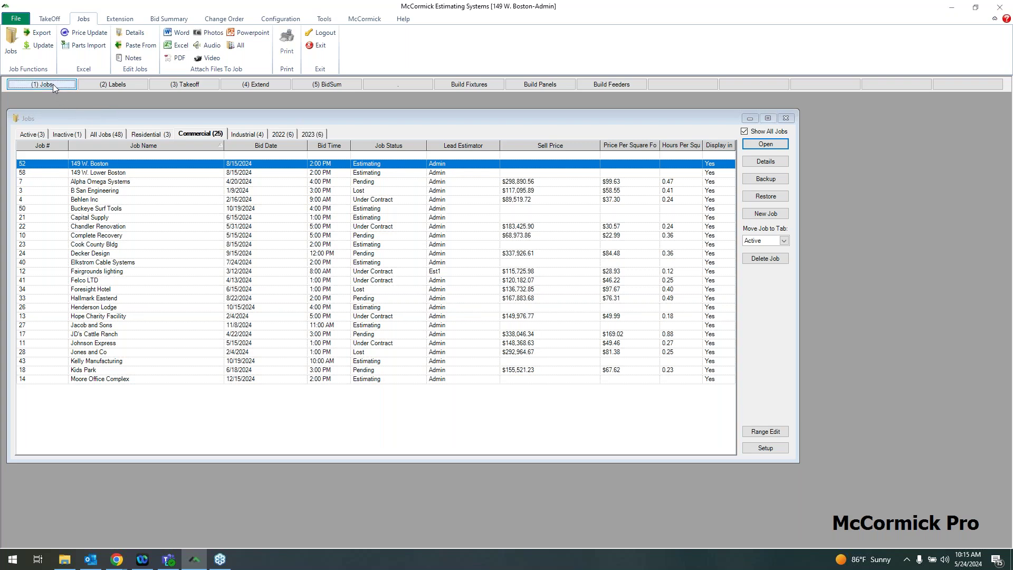
mouse_move(140, 120)
mouse_down()
mouse_move(156, 135)
mouse_move(147, 127)
mouse_up()
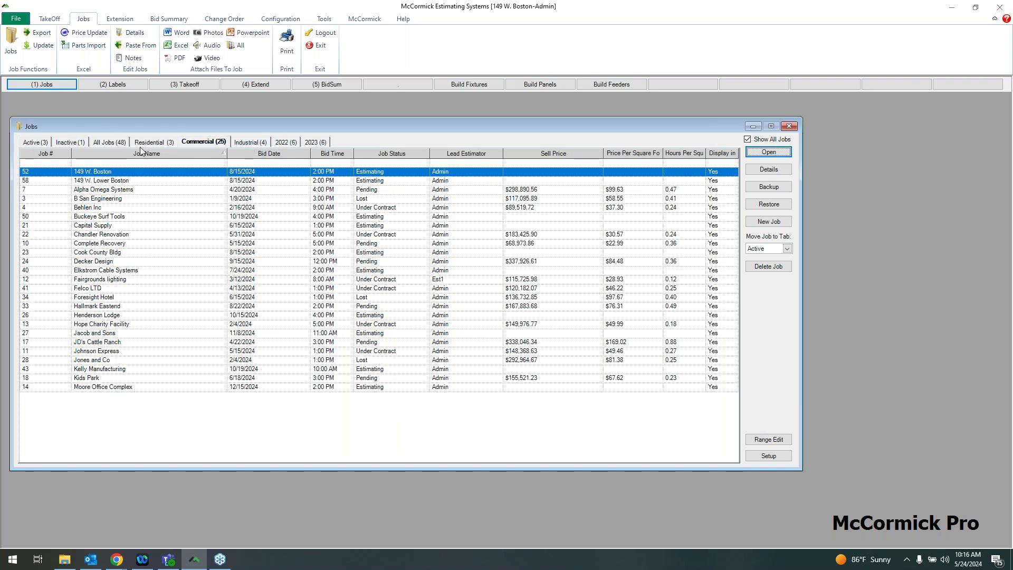
click(306, 143)
click(285, 142)
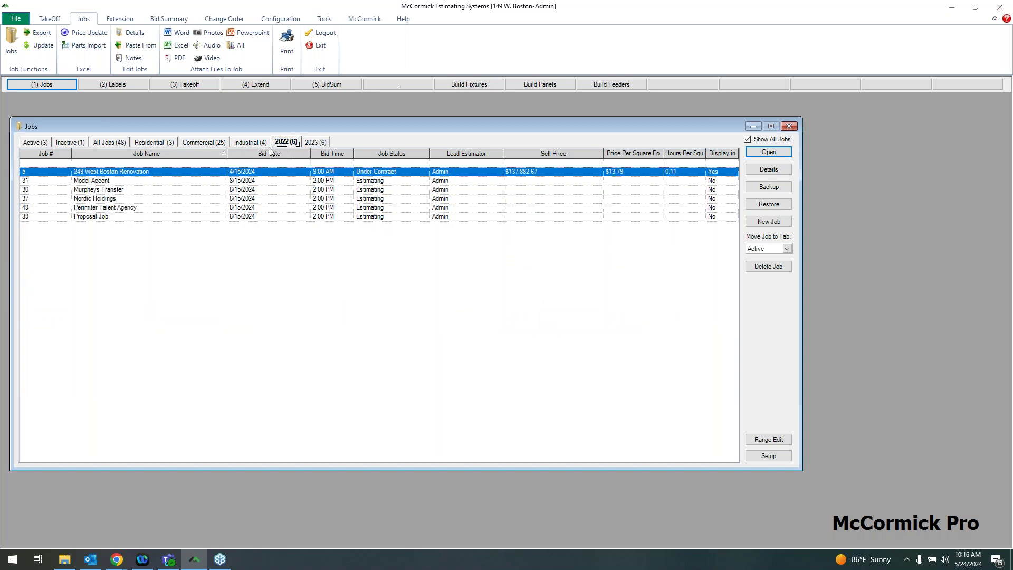
click(248, 143)
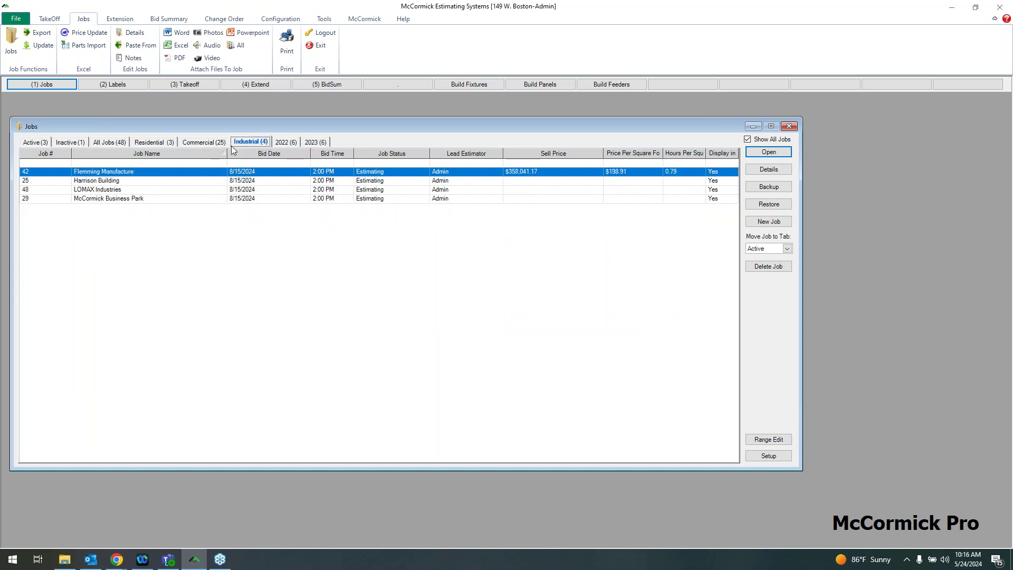
click(214, 142)
click(154, 143)
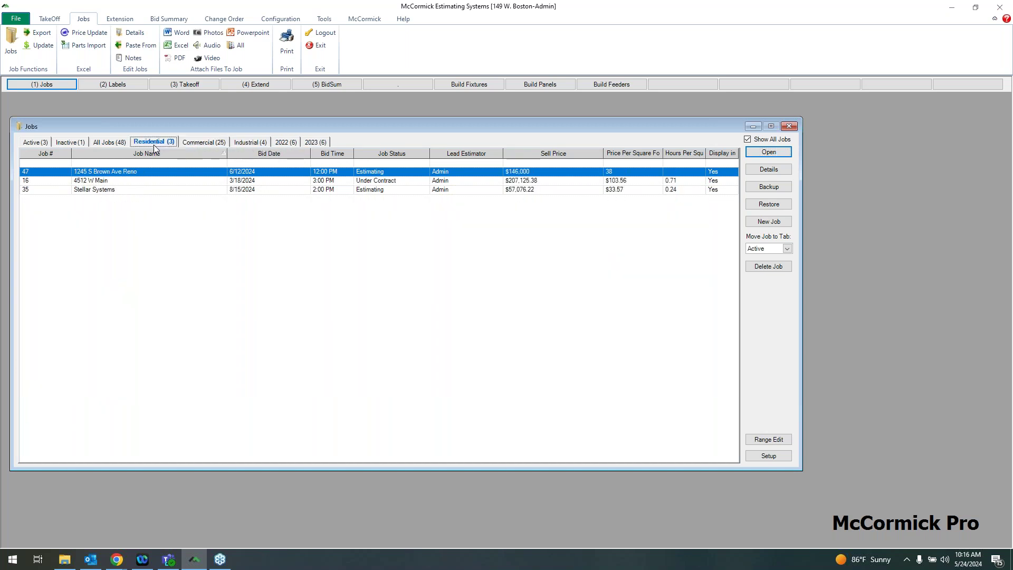
click(113, 144)
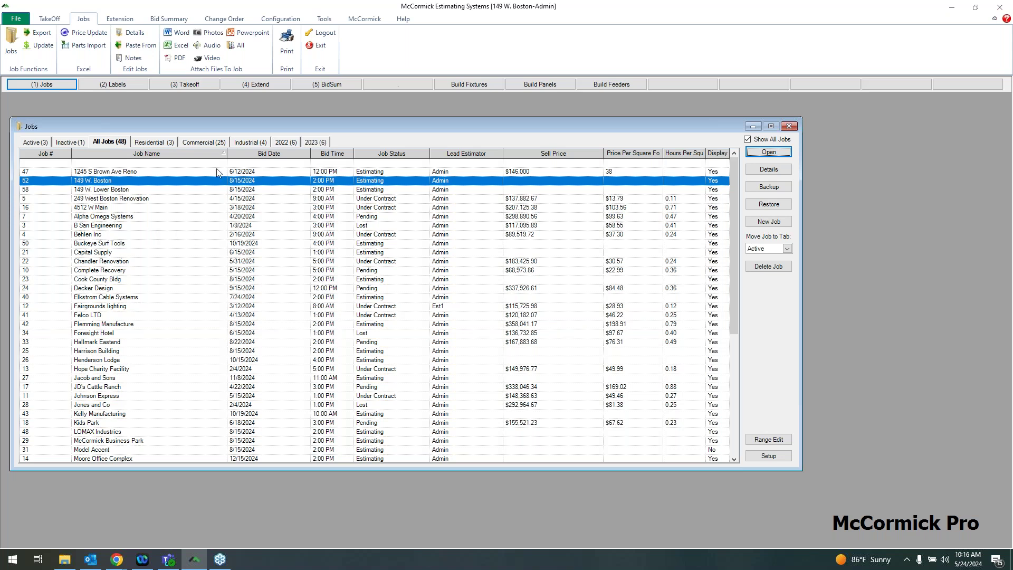
Review the available and current job detail columns in the job screen setup, and close it
click(768, 457)
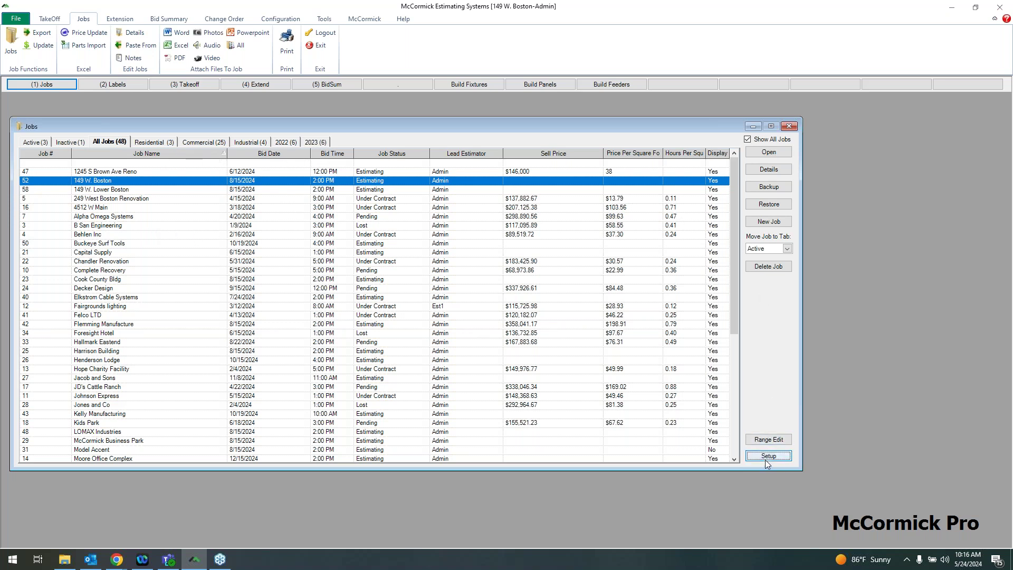
click(389, 181)
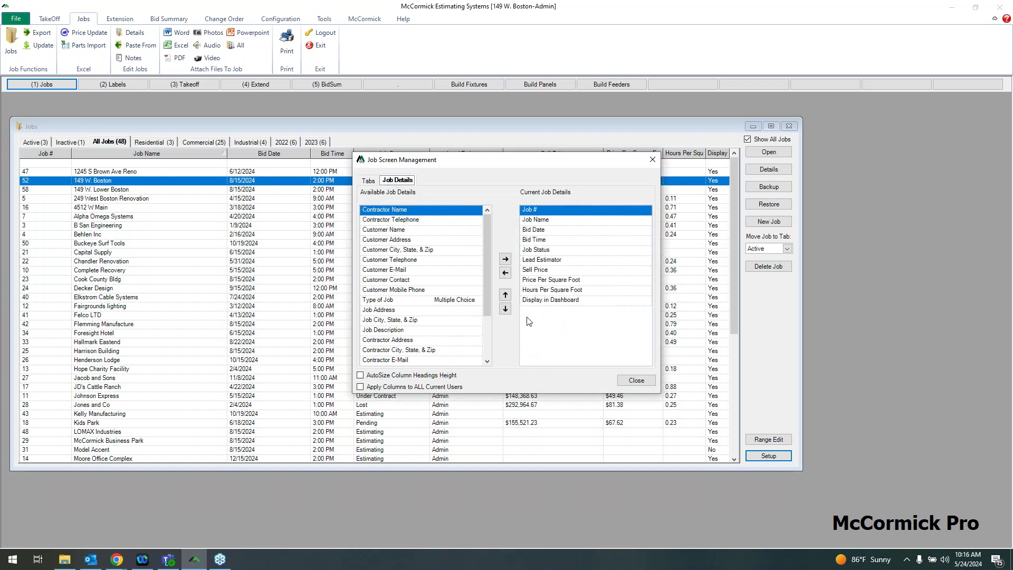
click(625, 381)
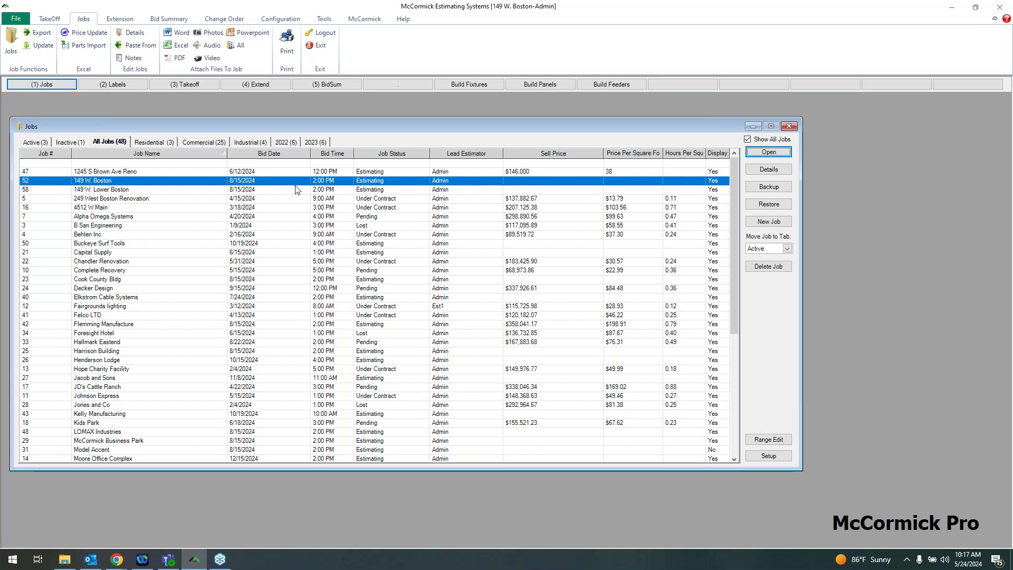
Open the DEP drawings of the 149 W. Boston job and look through its Low Voltage Systems, Lighting and Power folders
click(754, 176)
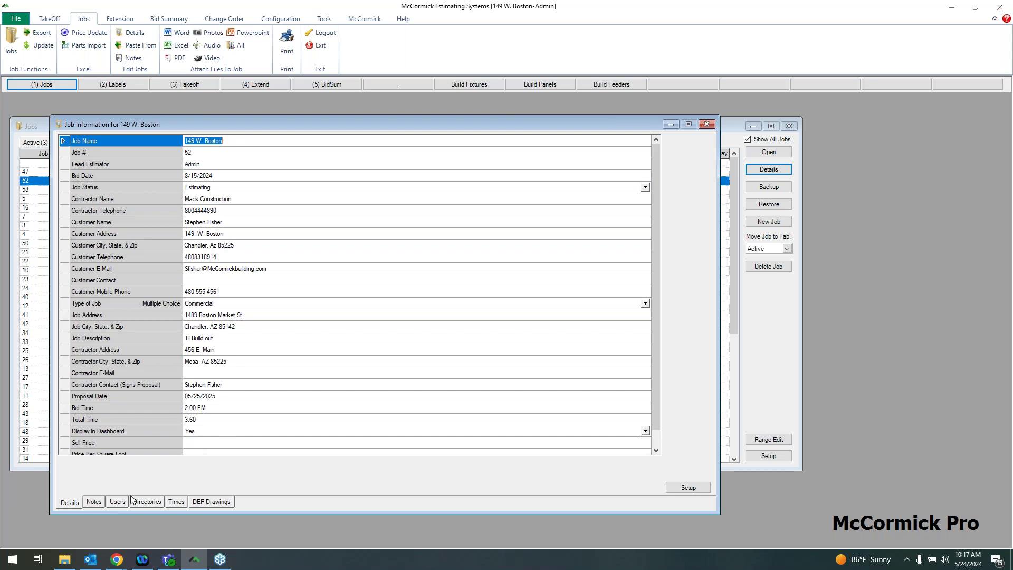
click(224, 502)
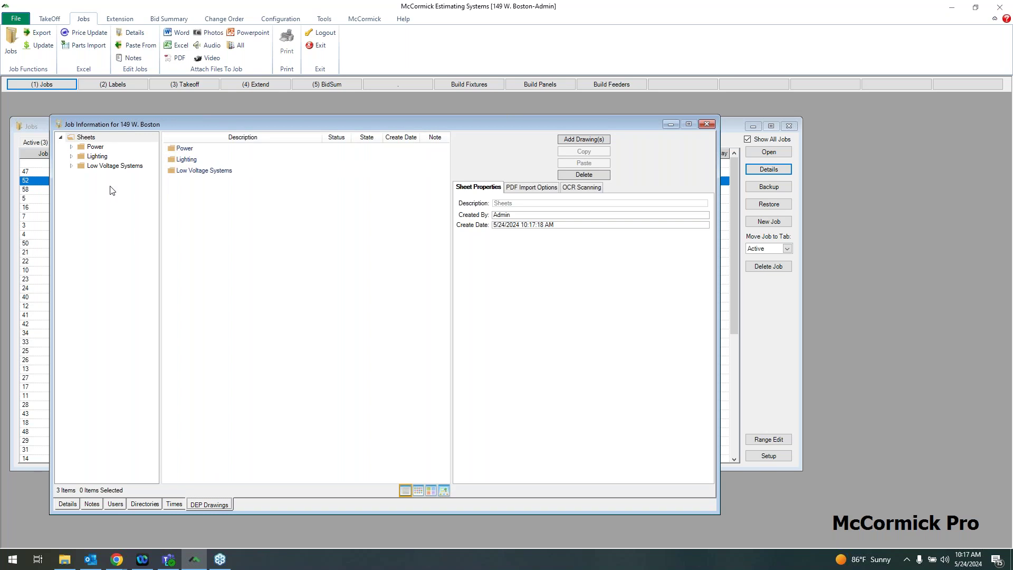
click(108, 166)
click(103, 156)
click(96, 146)
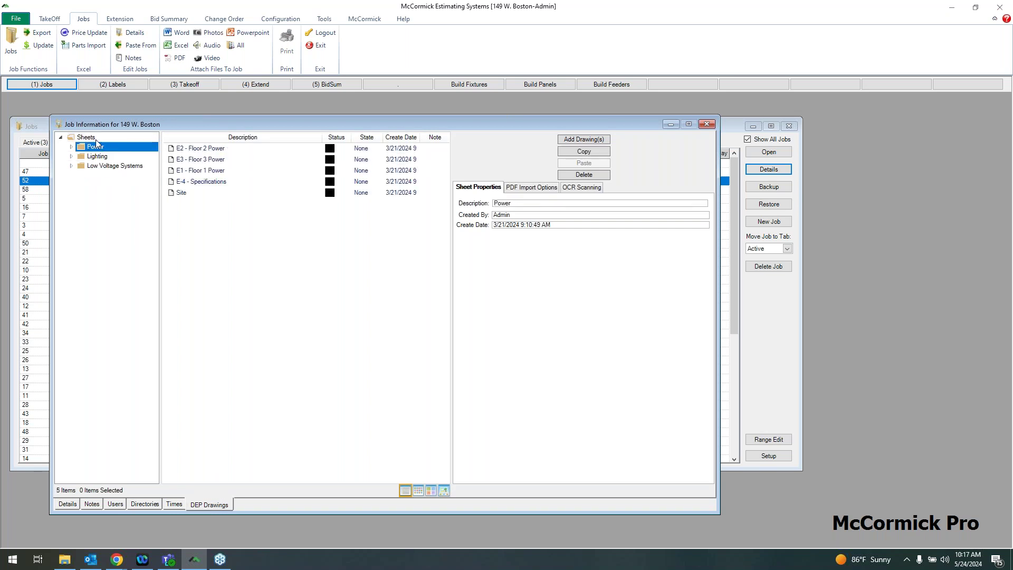
Add a folder under Sheets and name it "Revised plans"
click(96, 140)
right_click(96, 139)
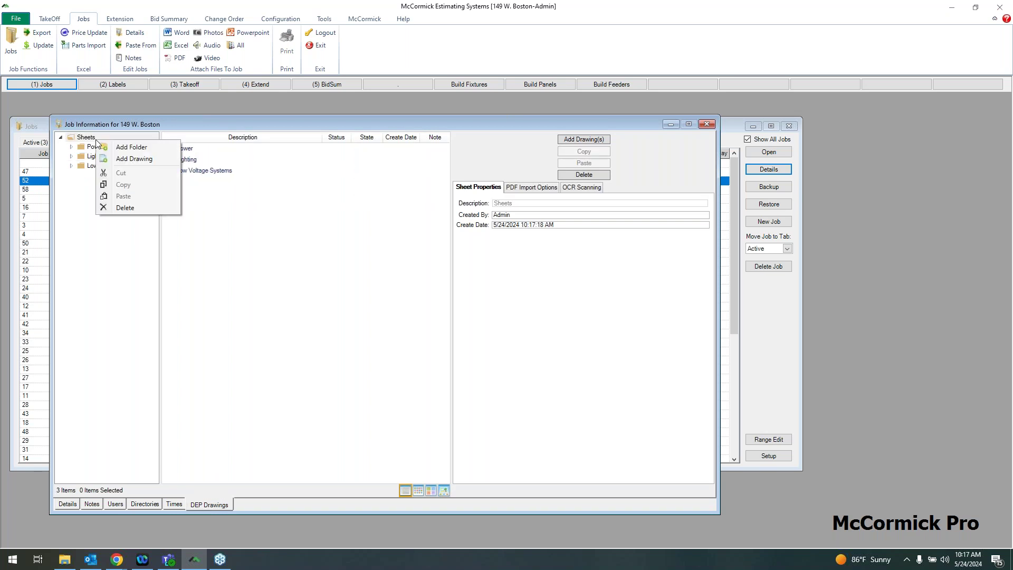
click(121, 147)
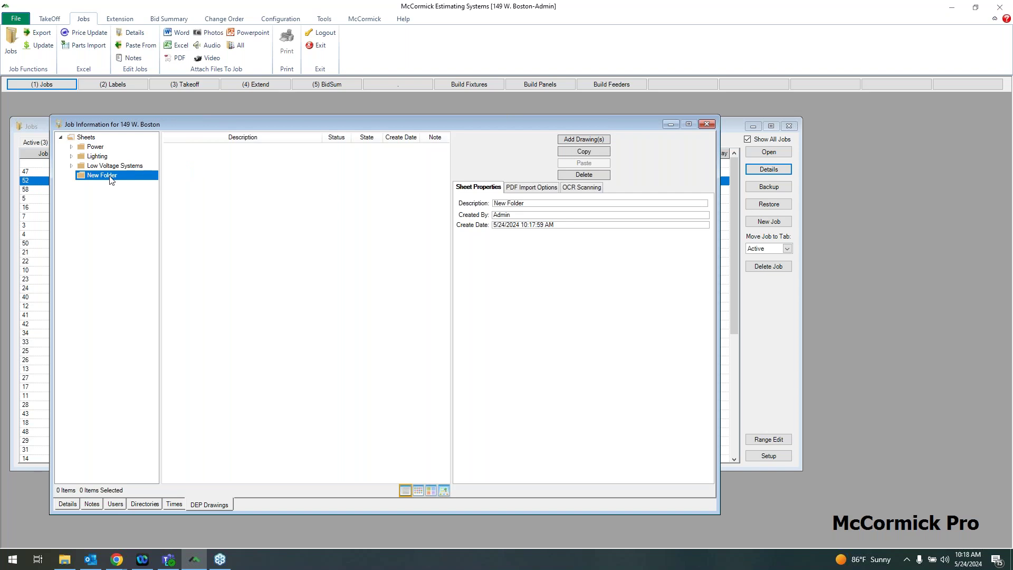
click(530, 204)
drag(530, 205, 484, 207)
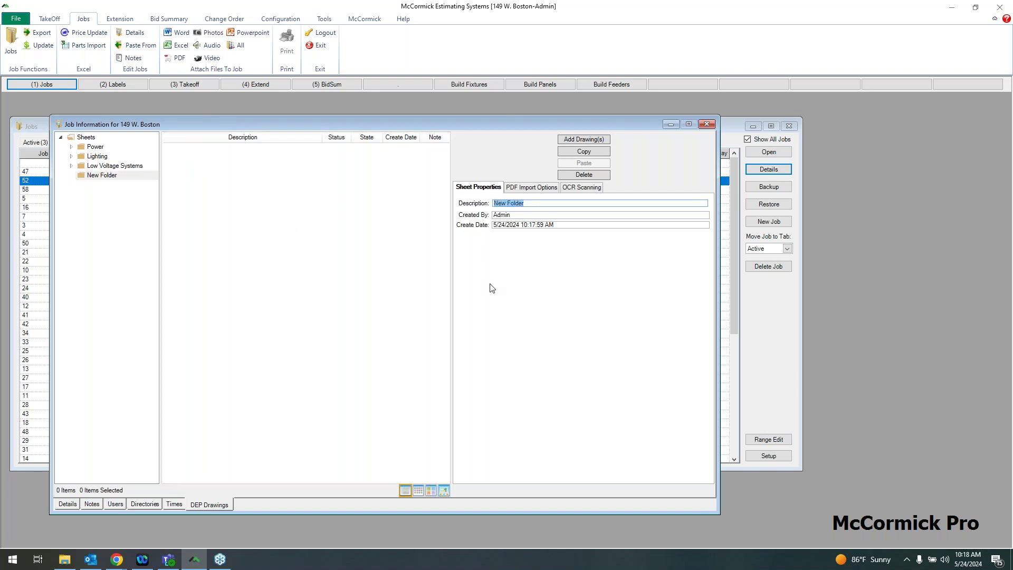
text(Revised plans)
key(Return)
Load the files from Blank Mccormick Drawing.pdf through P-201-2.tif into the drawing importer for the Power folder and preview the E-4 Specifications page
click(95, 166)
click(101, 157)
click(104, 148)
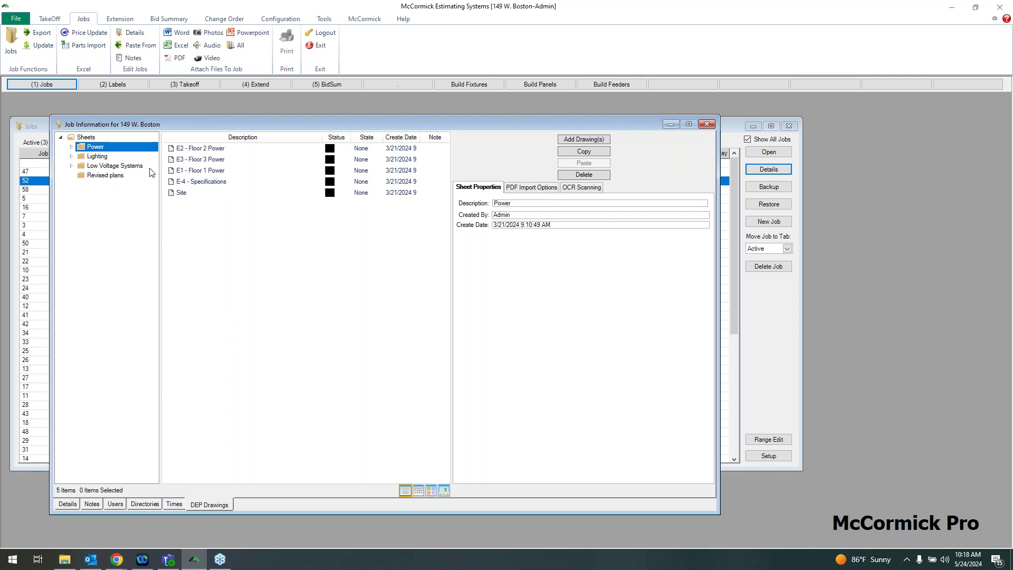
click(581, 140)
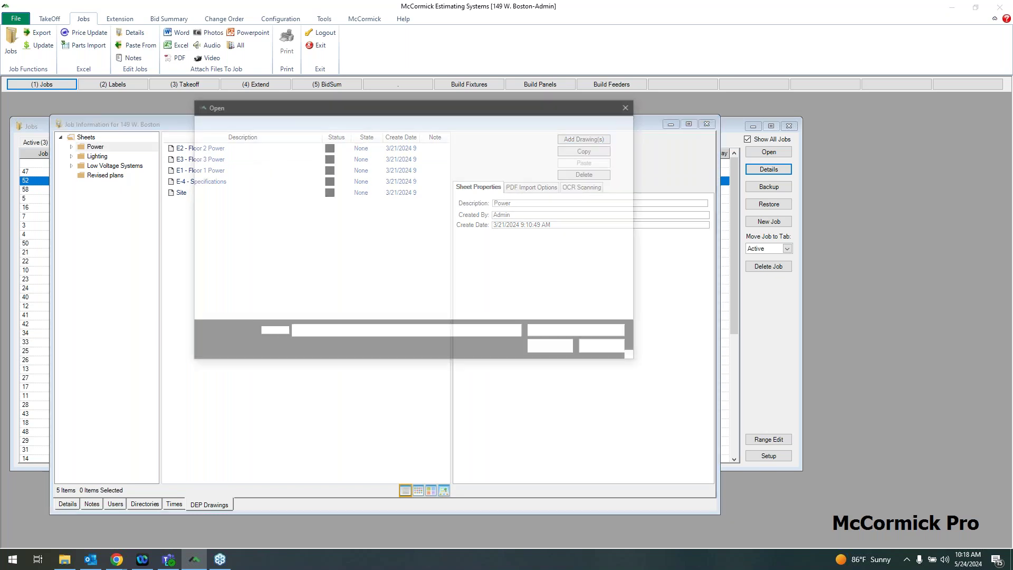
mouse_move(438, 105)
mouse_down()
mouse_move(410, 113)
mouse_move(422, 118)
mouse_up()
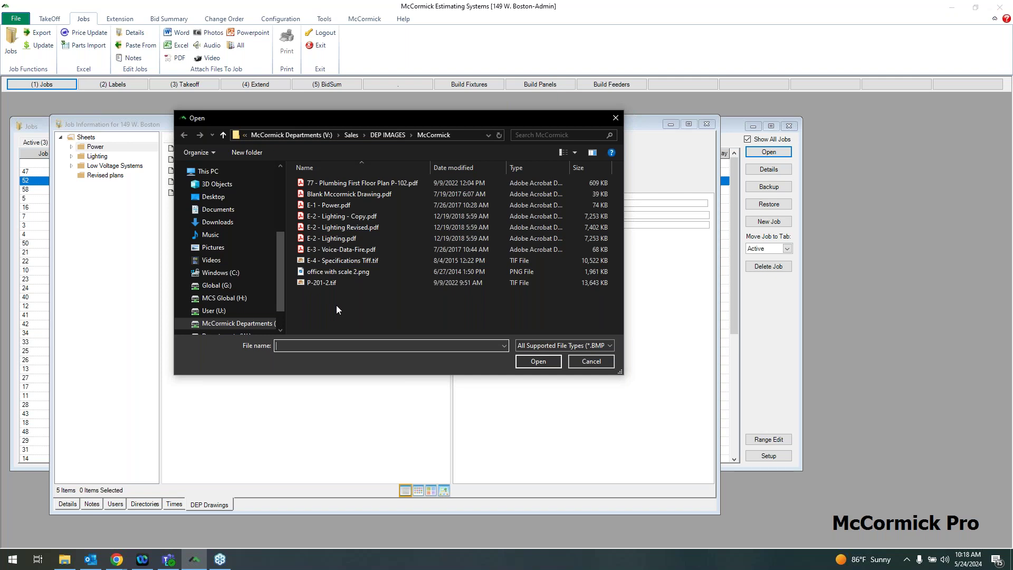
drag(336, 304, 424, 196)
click(536, 362)
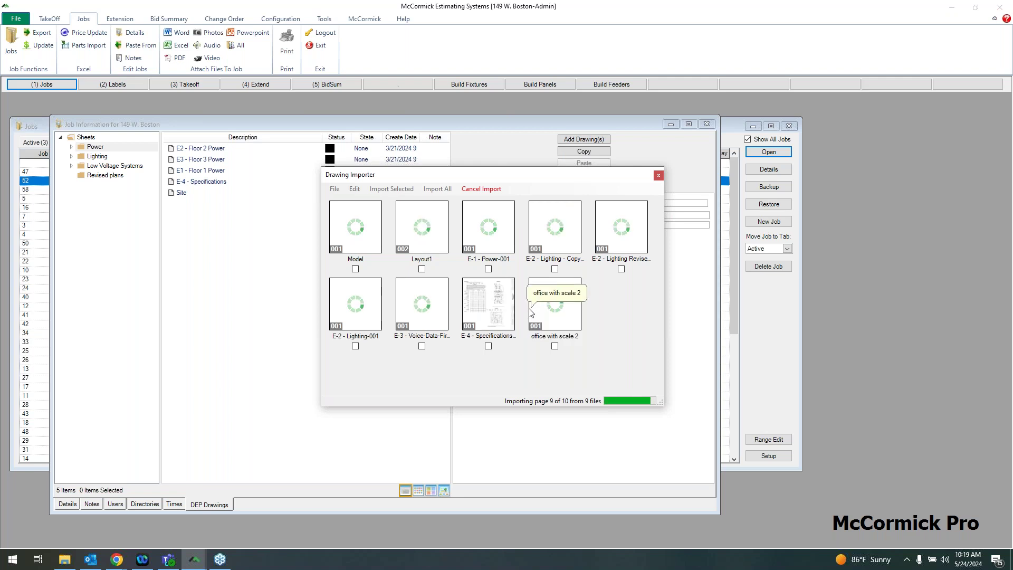
double_click(476, 302)
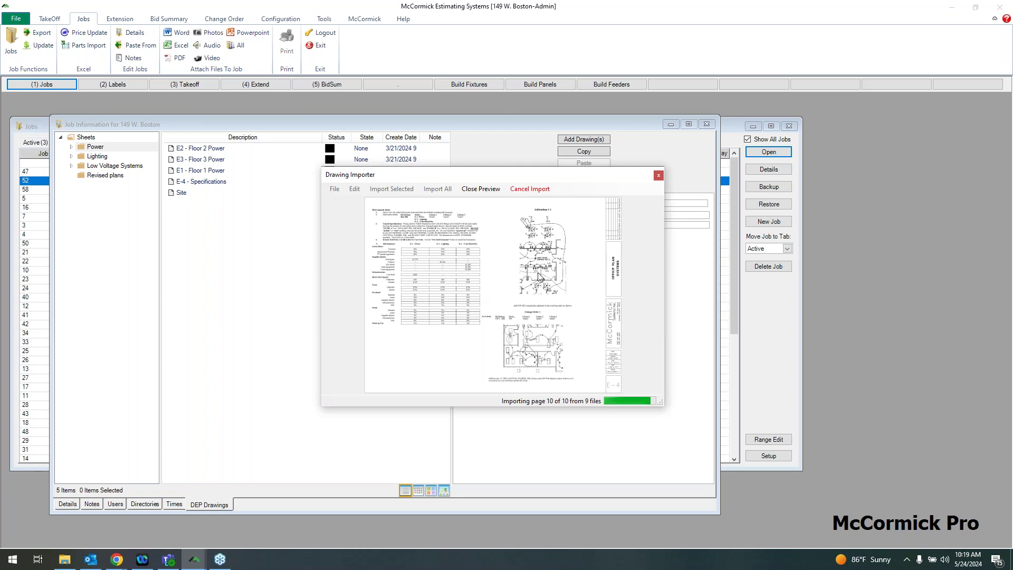
click(484, 191)
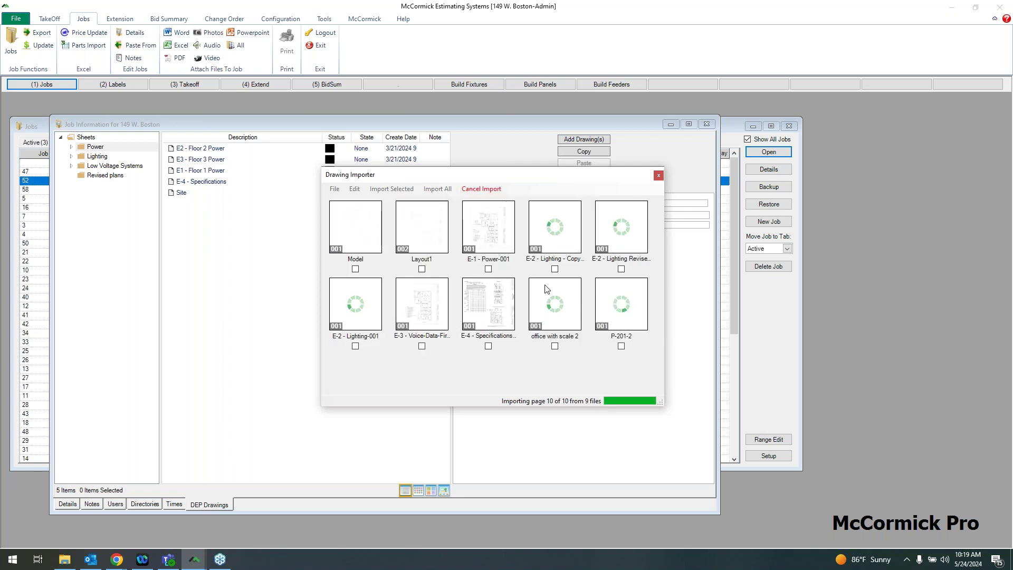
Mark Layout1, E-1 - Power-001, E-3 Voice-Data-Fire and office with scale 2, and import all the loaded drawings into the Power folder
click(422, 269)
click(488, 269)
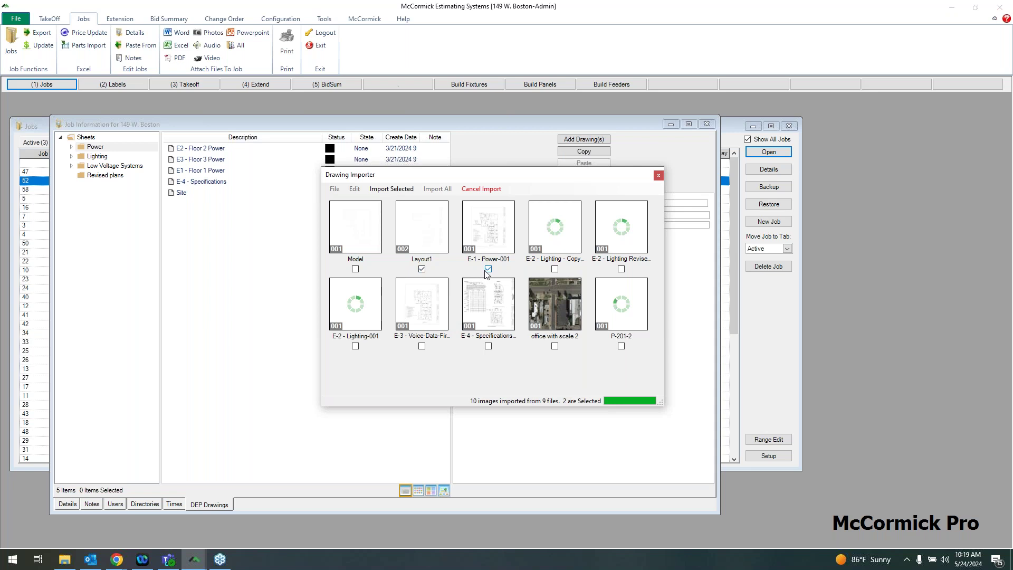
click(421, 346)
click(554, 346)
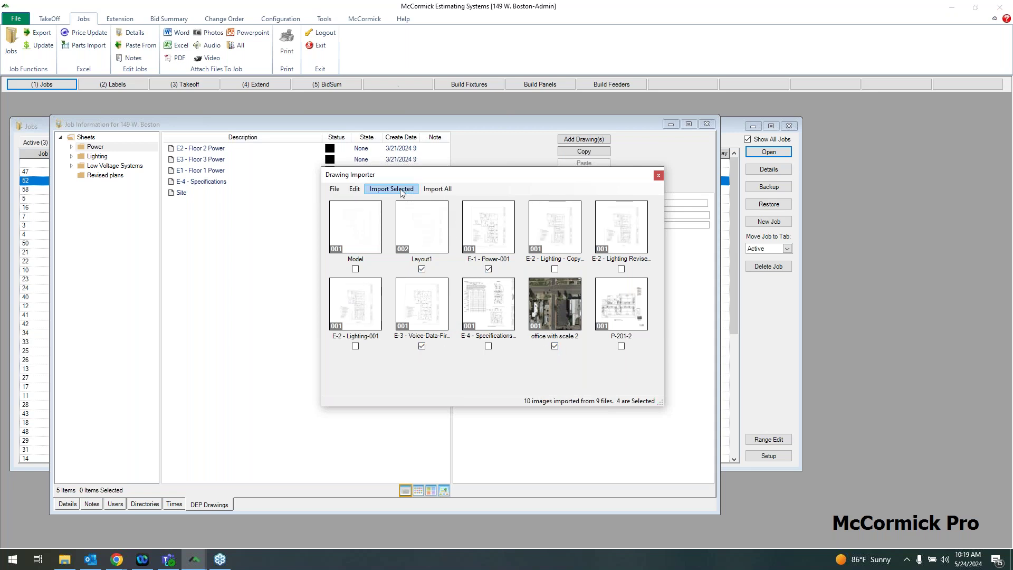
click(446, 190)
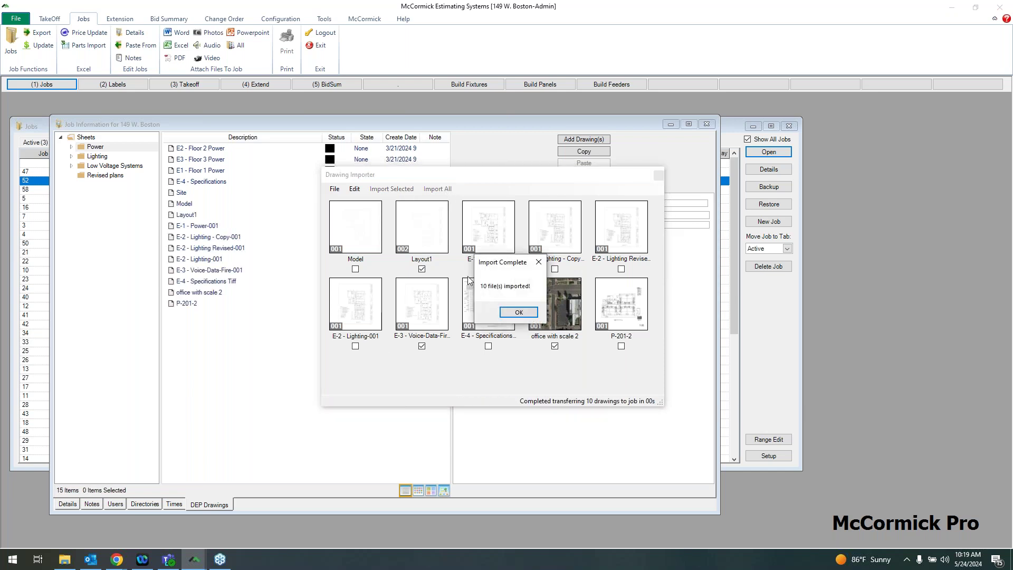
click(517, 312)
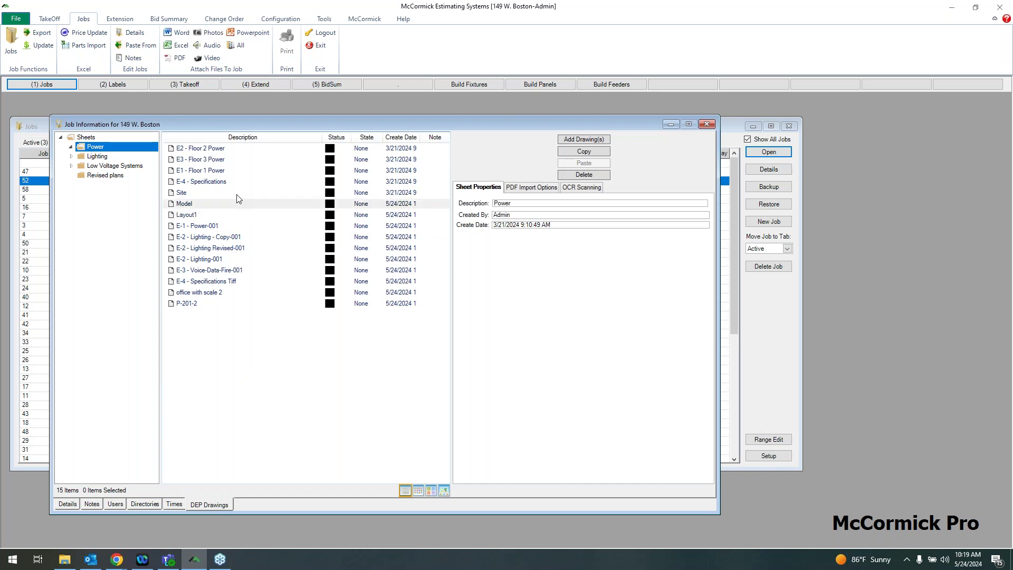
Set the E1 - Floor 1 Power sheet's status color to green, enter the note "hbhbjknhvg", and close the job information
double_click(243, 170)
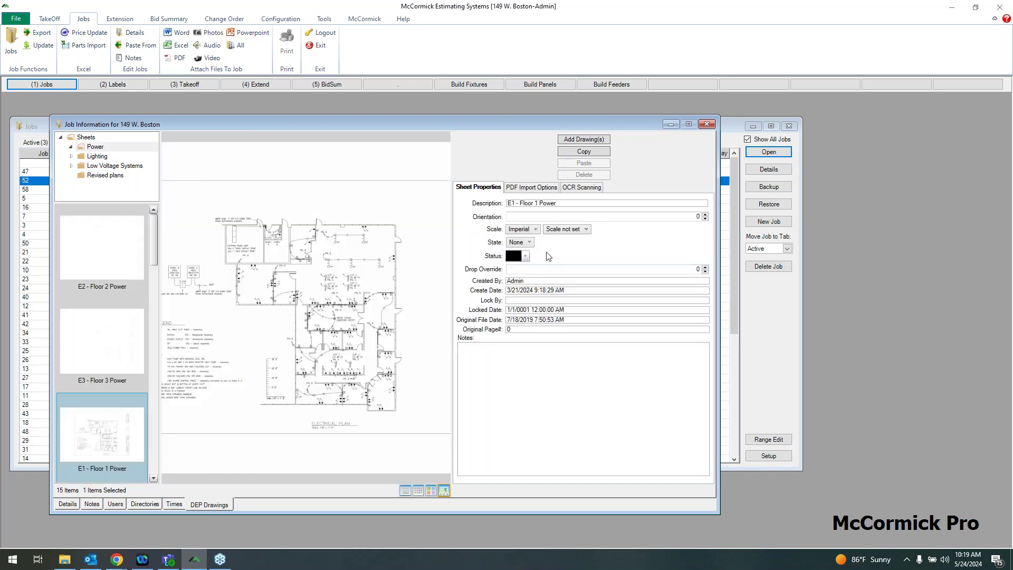
click(562, 203)
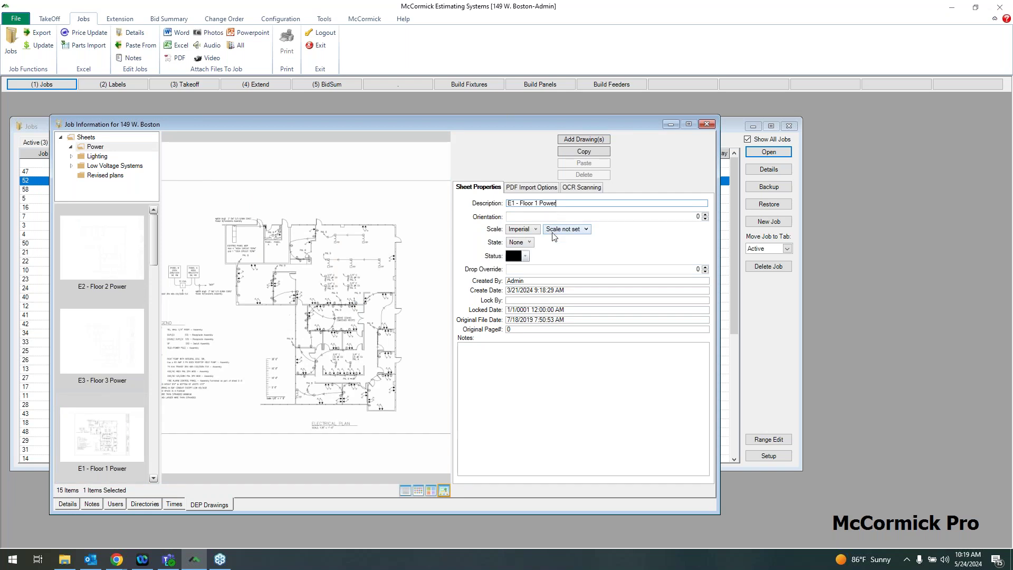
click(526, 257)
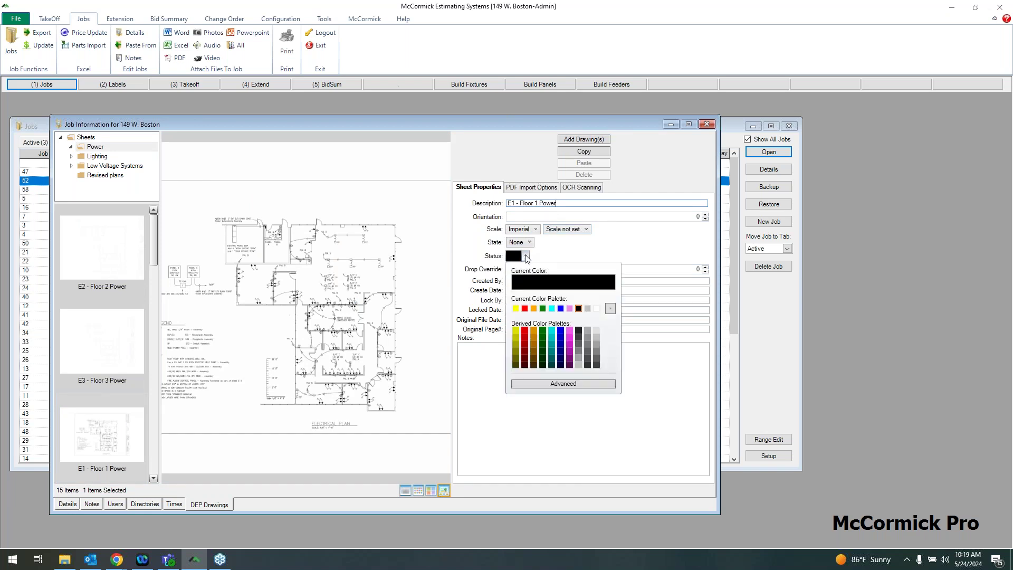
click(543, 332)
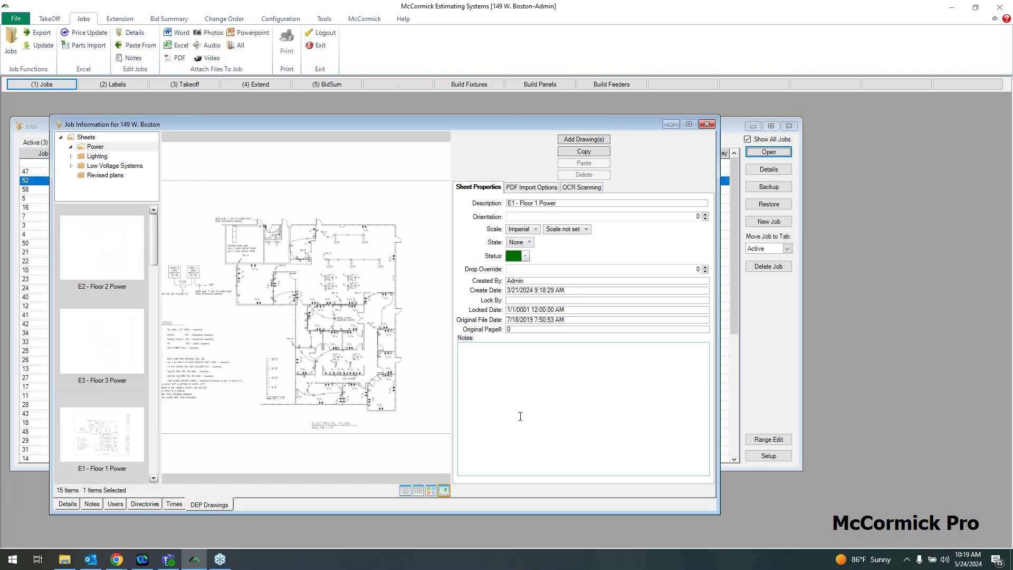
click(485, 367)
text(hbhbjknhvg)
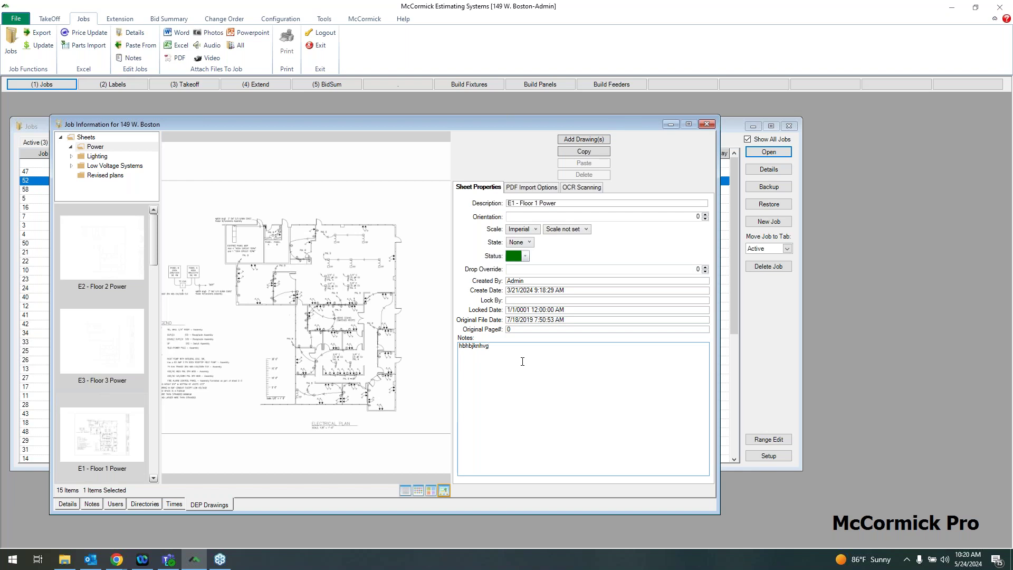
click(707, 124)
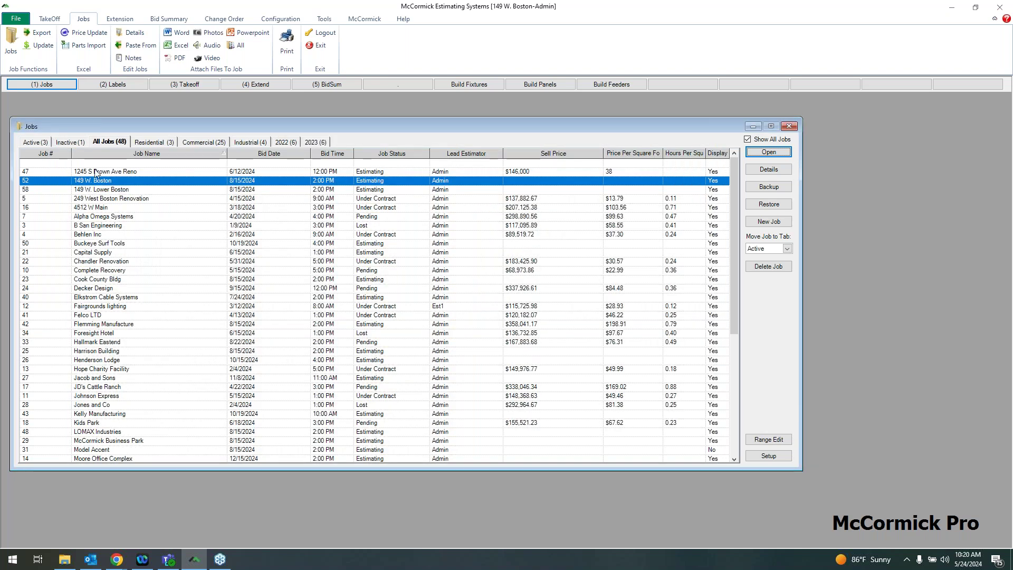
Open the 149 W. Boston job and add the bid package label "Change order 1"
click(784, 152)
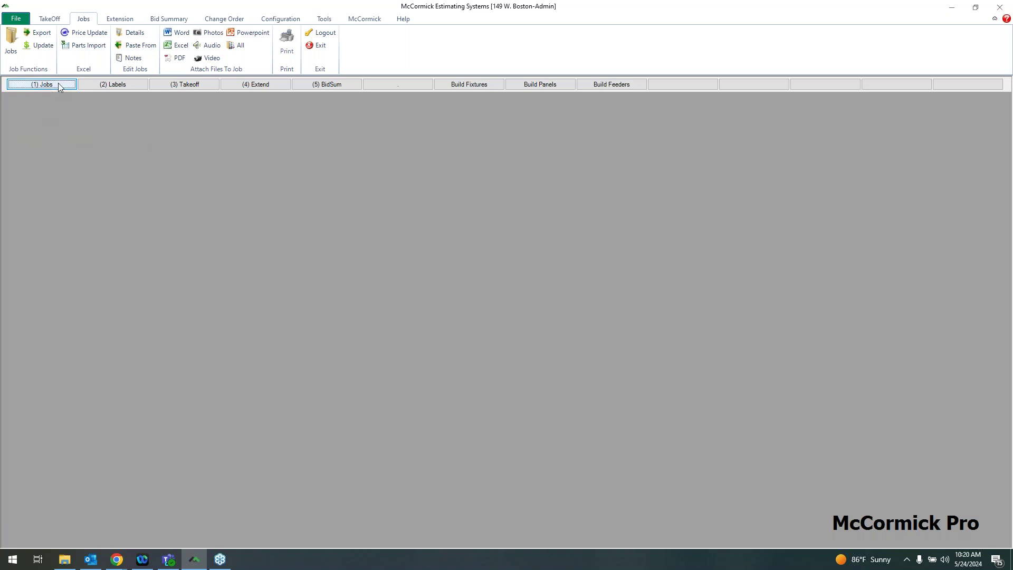
click(111, 87)
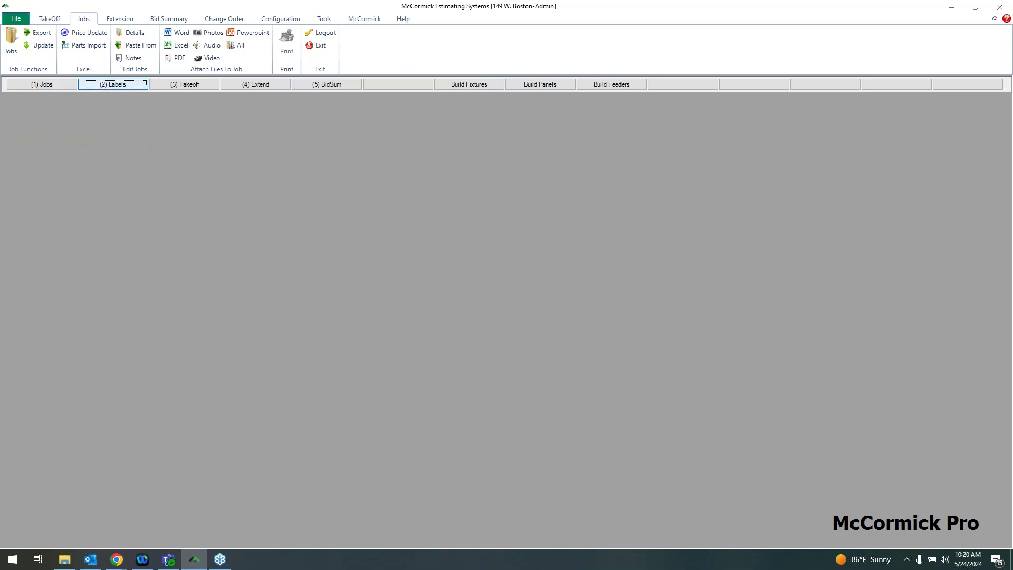
drag(355, 153, 343, 171)
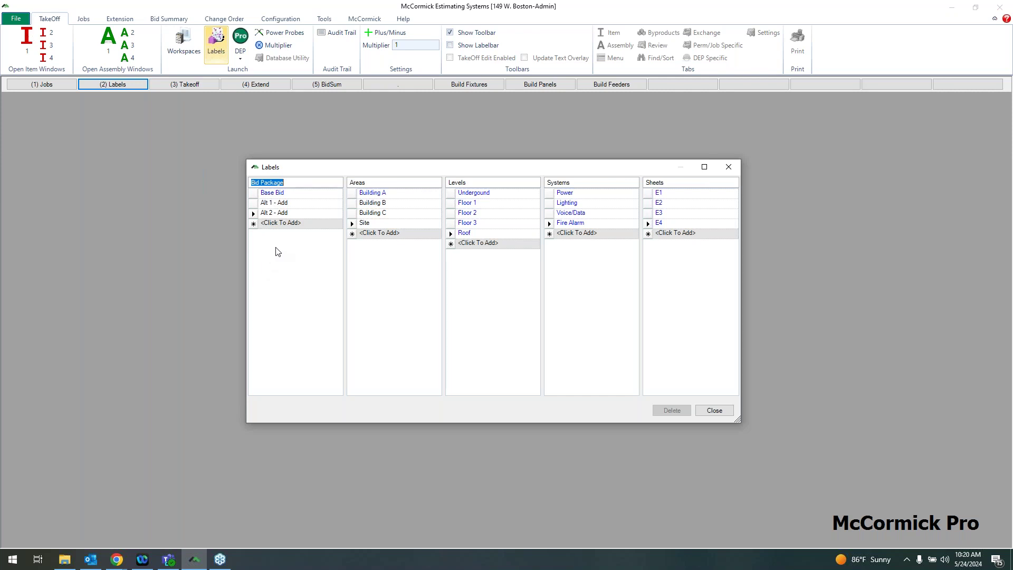
click(288, 223)
text(Change order 1)
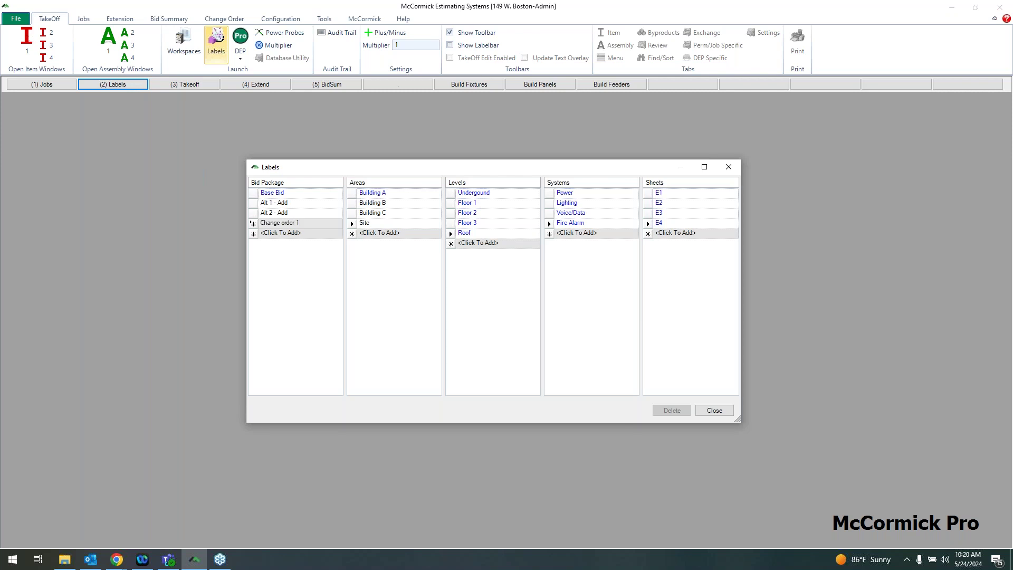
Commit the new bid package label, close the labels and open the takeoff workspace
key(Return)
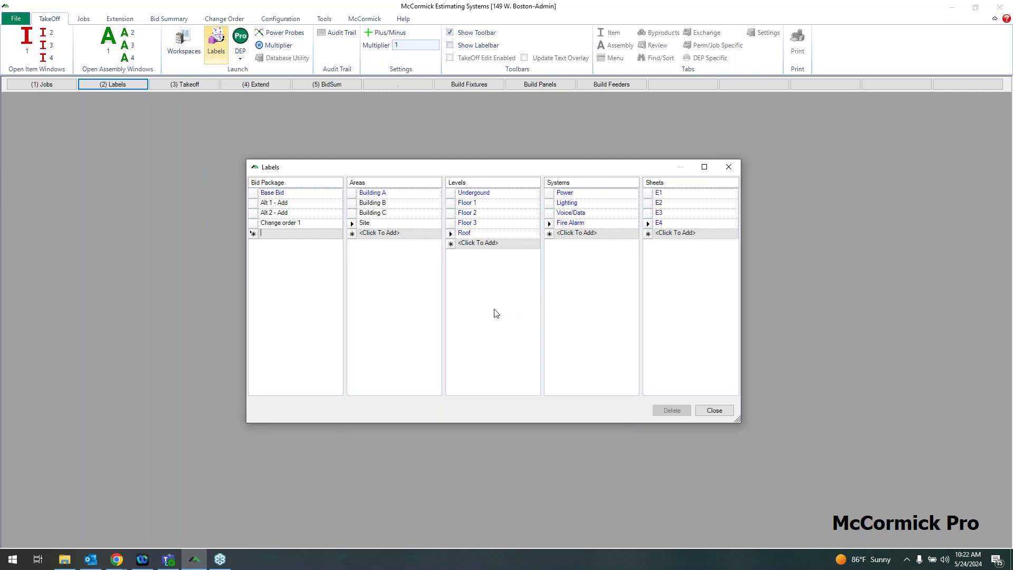
click(714, 410)
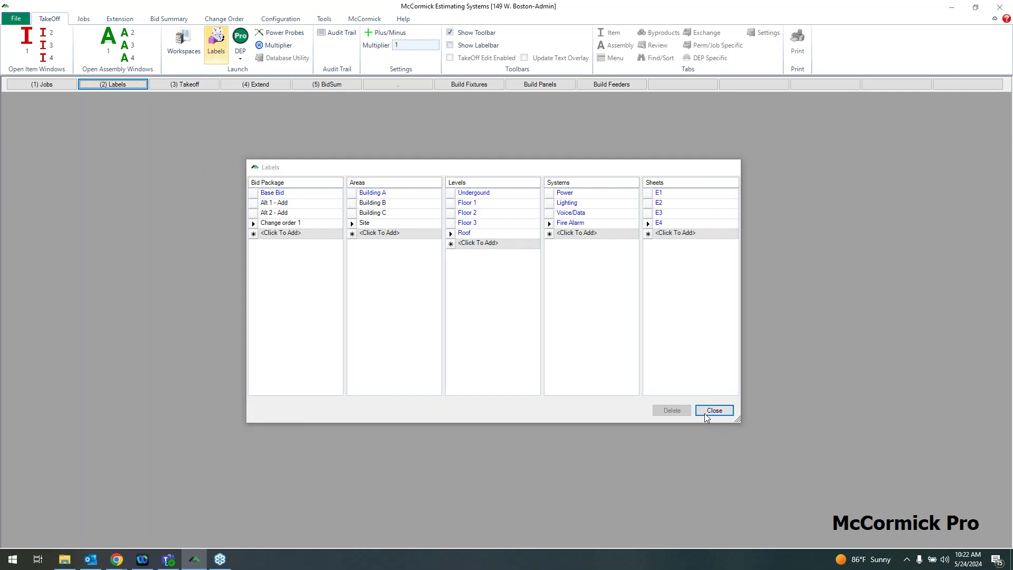
click(157, 83)
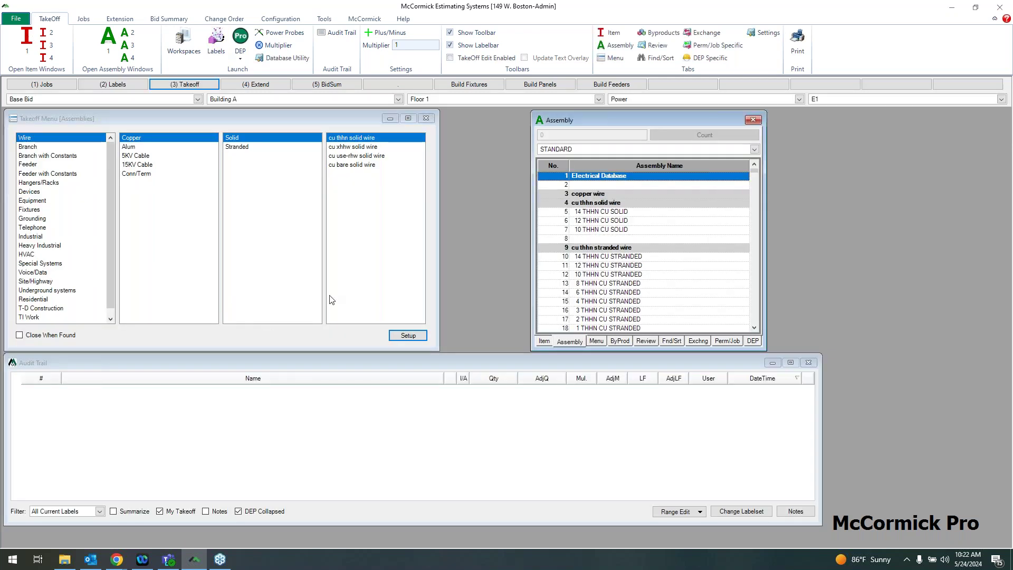
Set the active takeoff labels to Base Bid, Building A, Floor 1, Power and sheet E1
click(200, 100)
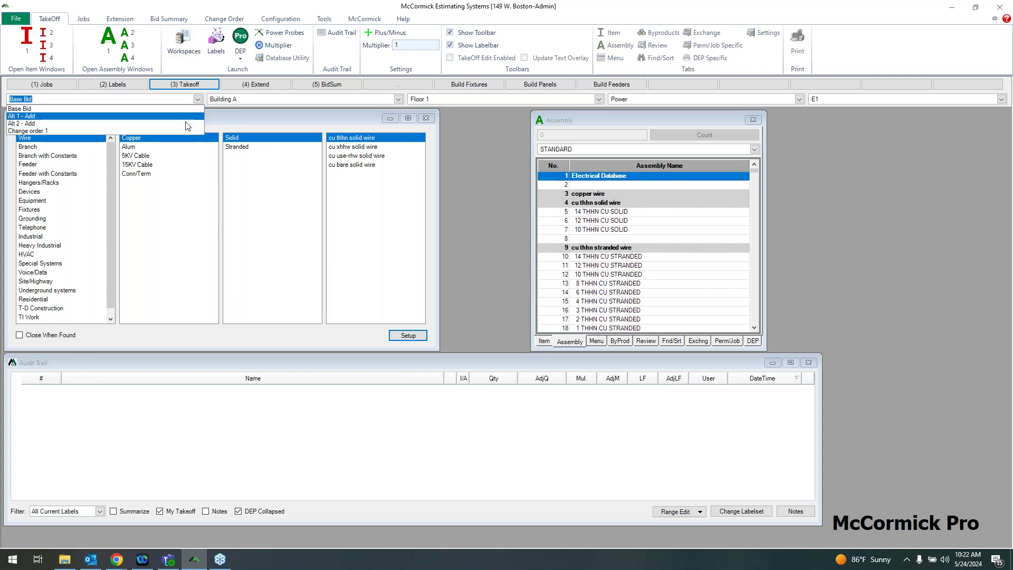
click(185, 110)
click(398, 99)
click(385, 109)
click(598, 100)
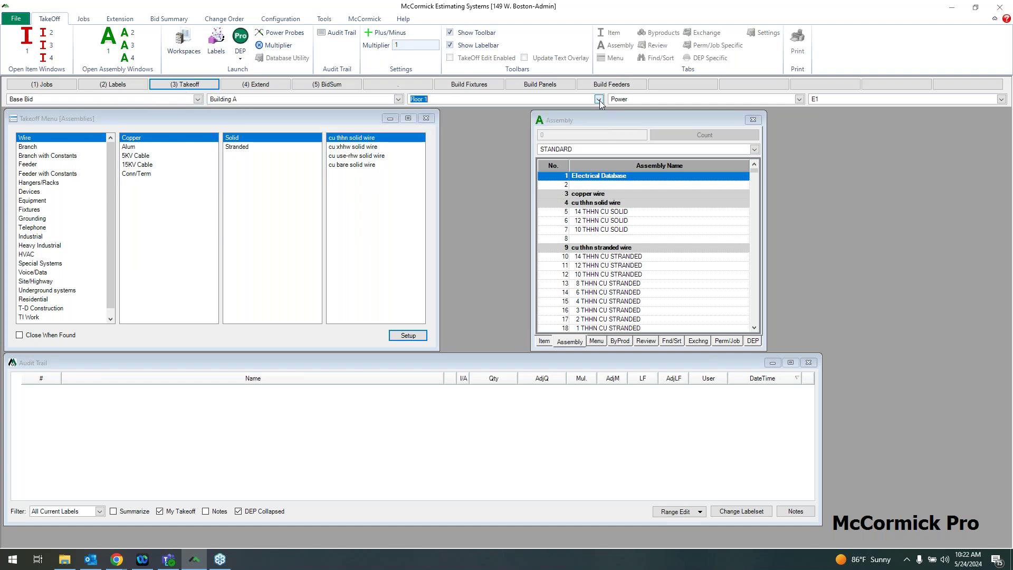
click(799, 99)
click(868, 99)
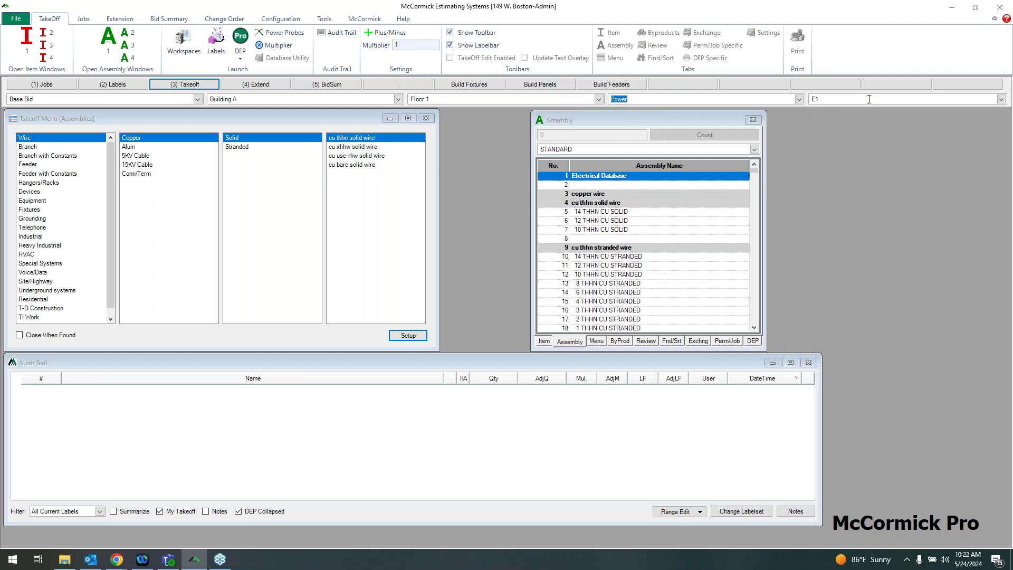
click(1000, 99)
click(1002, 100)
click(609, 119)
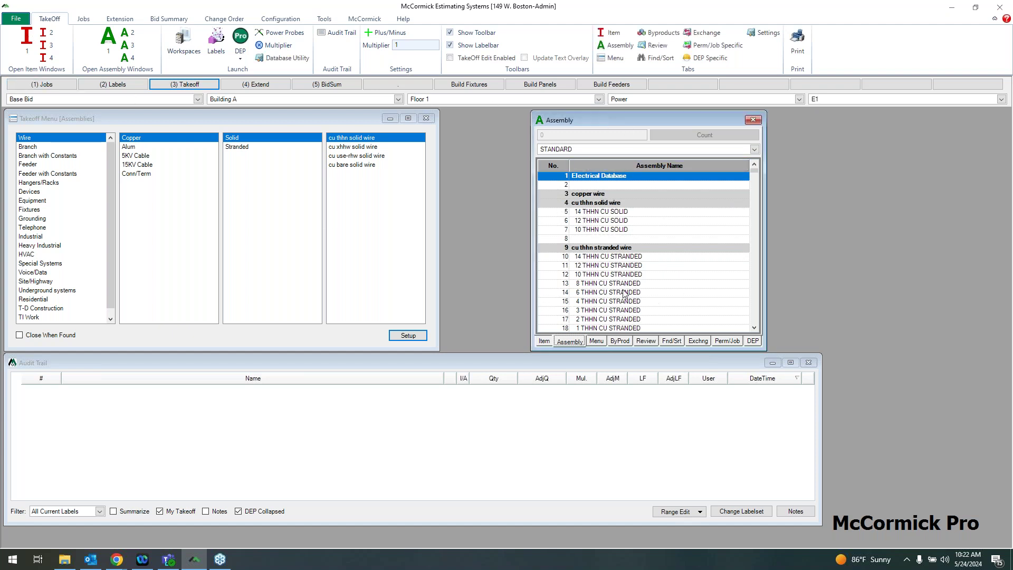
Find the stranded copper THHN wire among the items and take off a quantity of 200 for 10 THHN CU STRANDED 40A
click(544, 341)
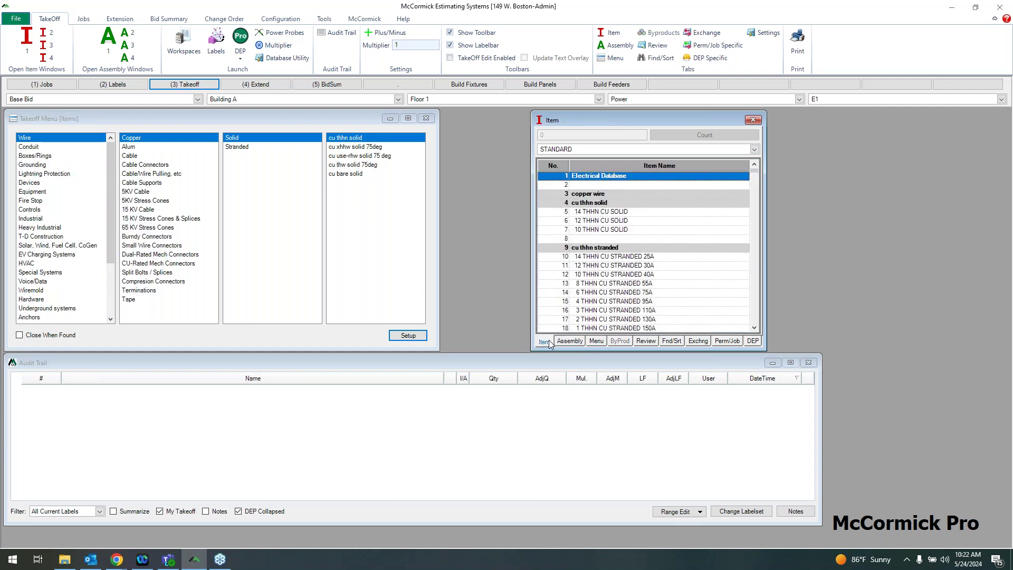
click(571, 342)
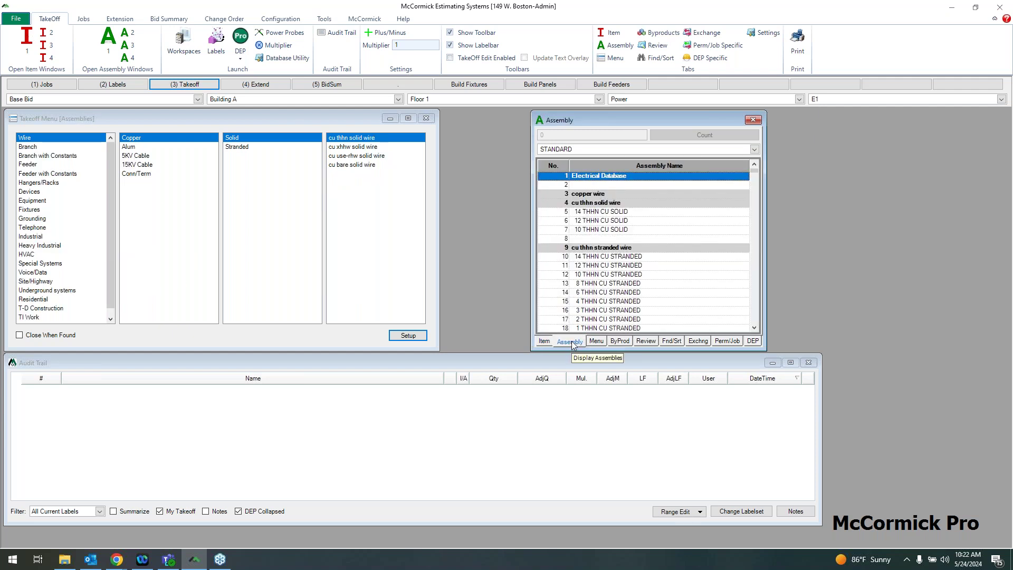
click(546, 343)
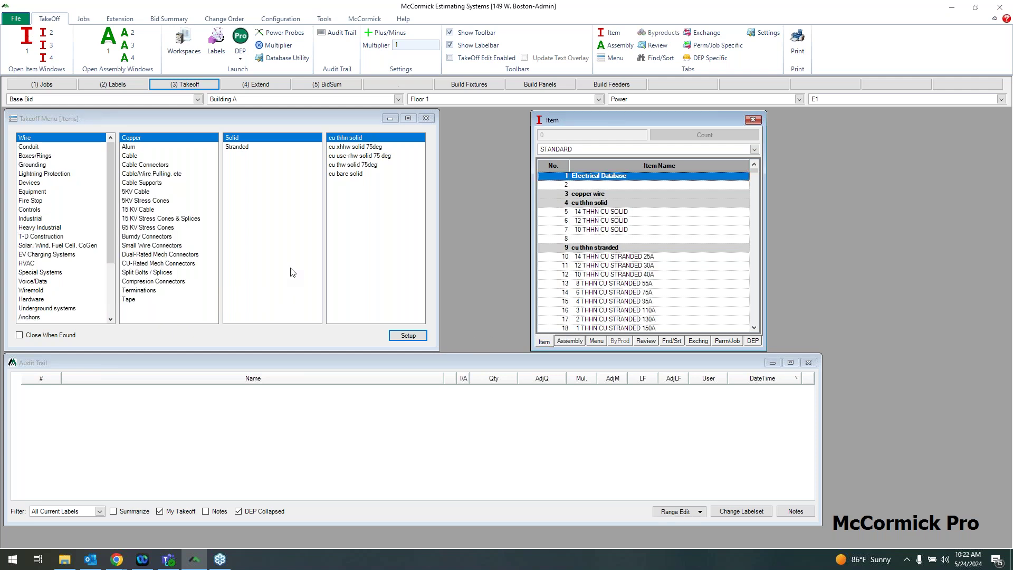
click(116, 123)
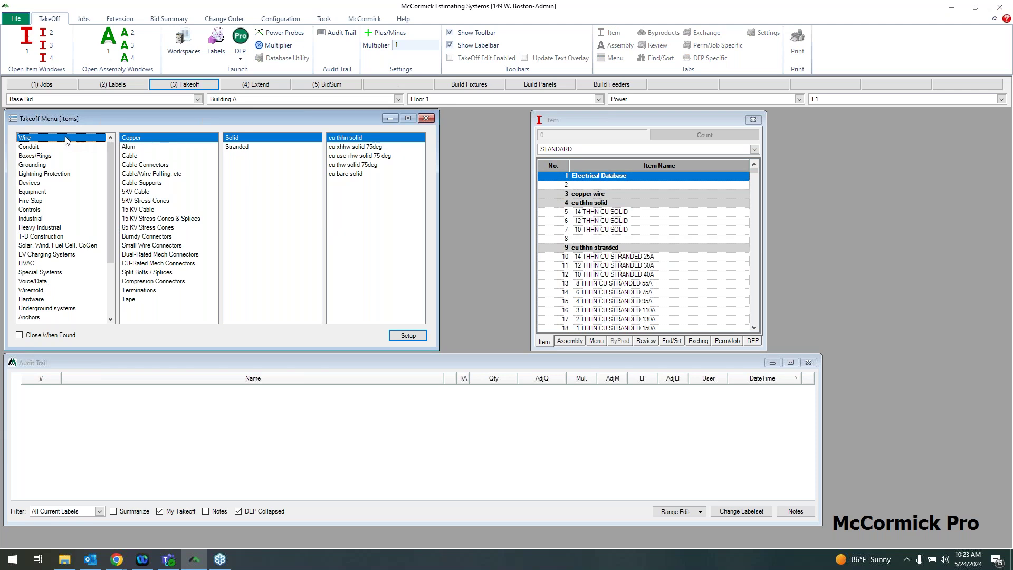
click(219, 147)
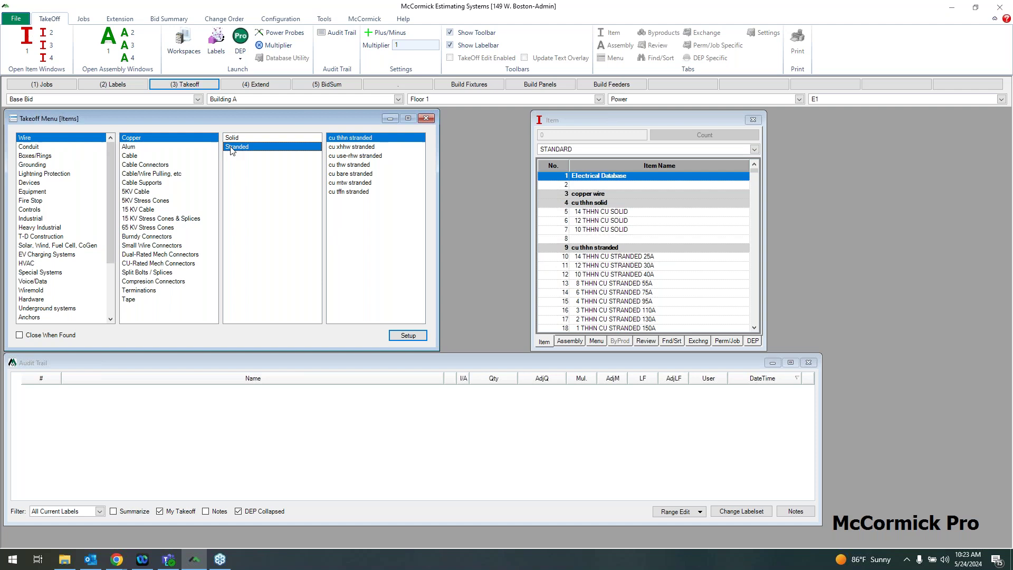
click(327, 140)
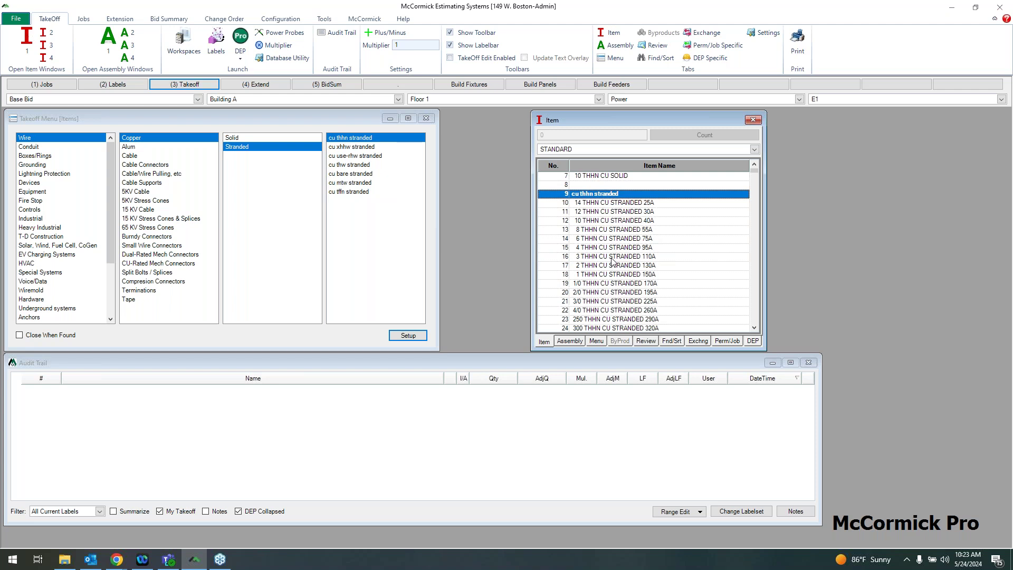
click(611, 221)
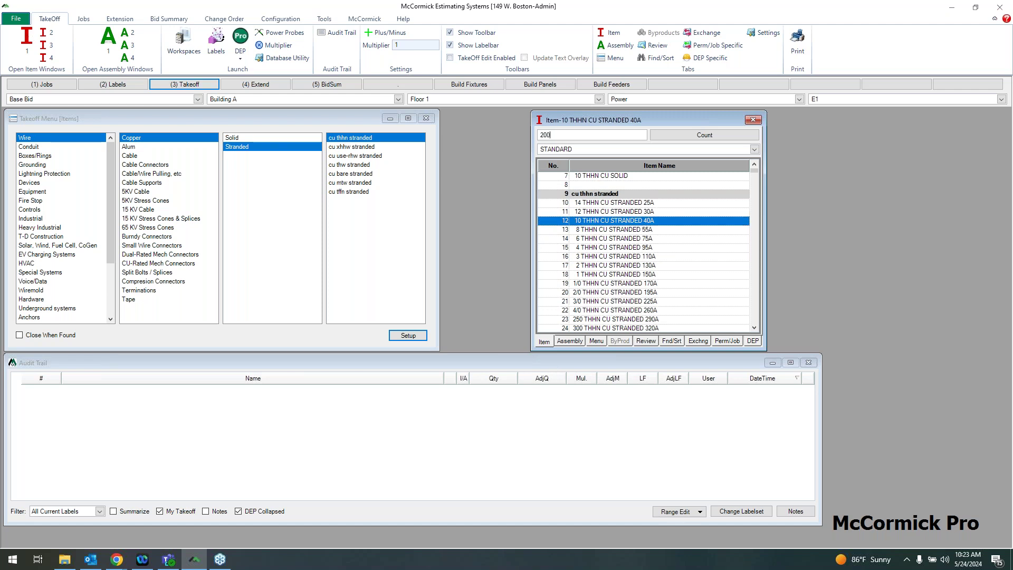
key(Return)
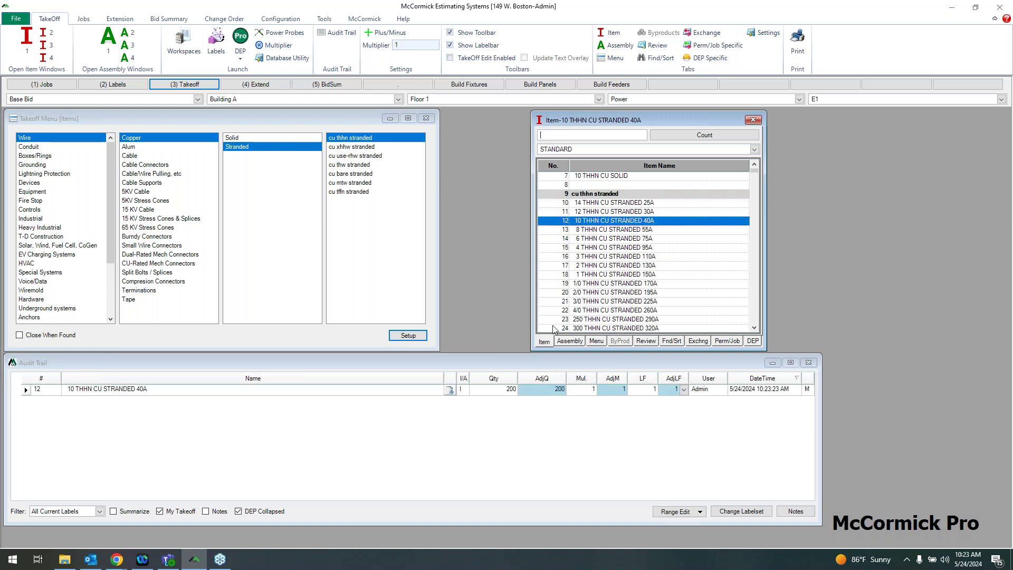
Examine the wire entry's name, quantity, user and date/time fields in the audit trail
click(508, 364)
drag(529, 365, 527, 363)
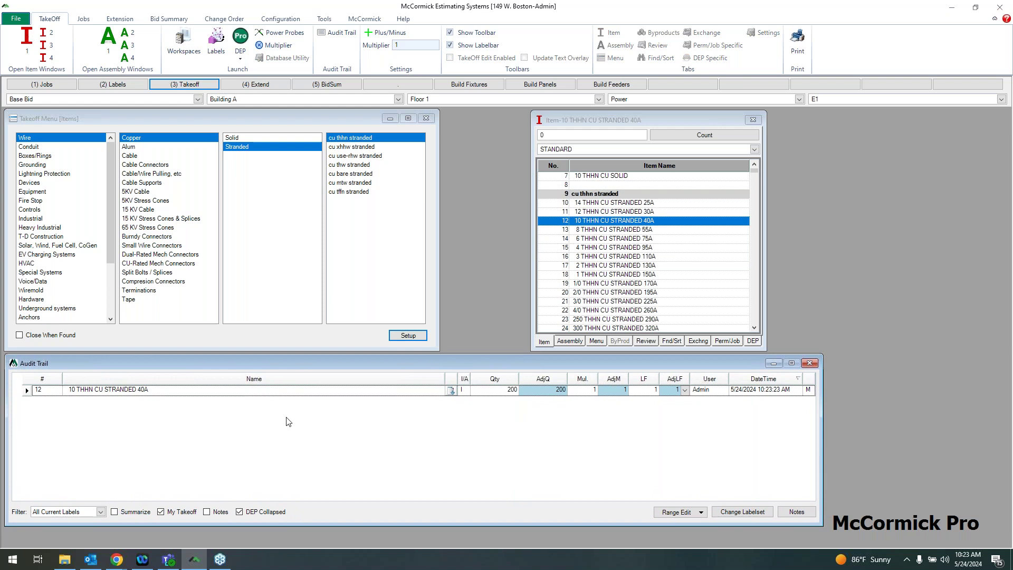
click(111, 390)
key(Tab)
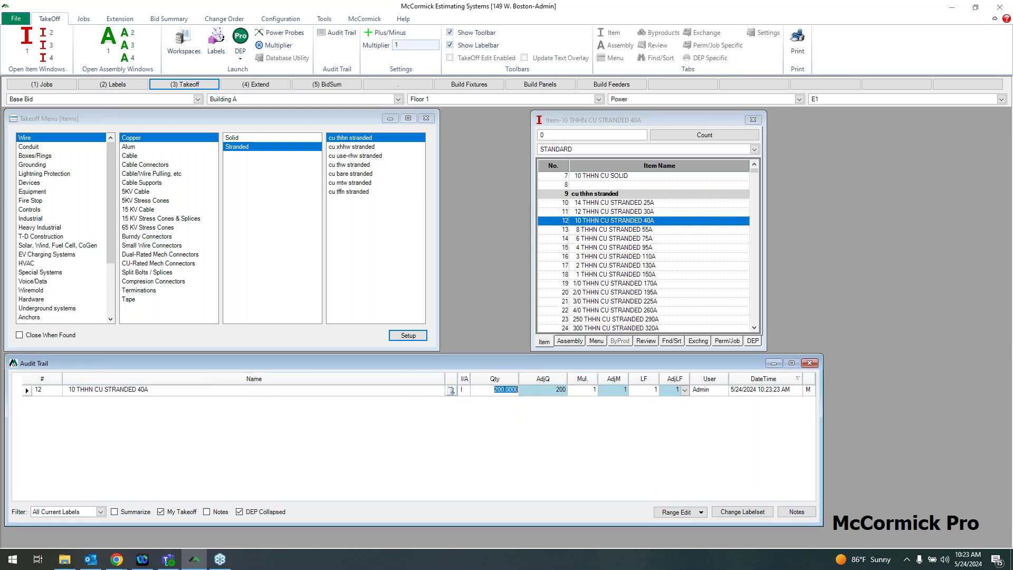
click(719, 391)
click(745, 390)
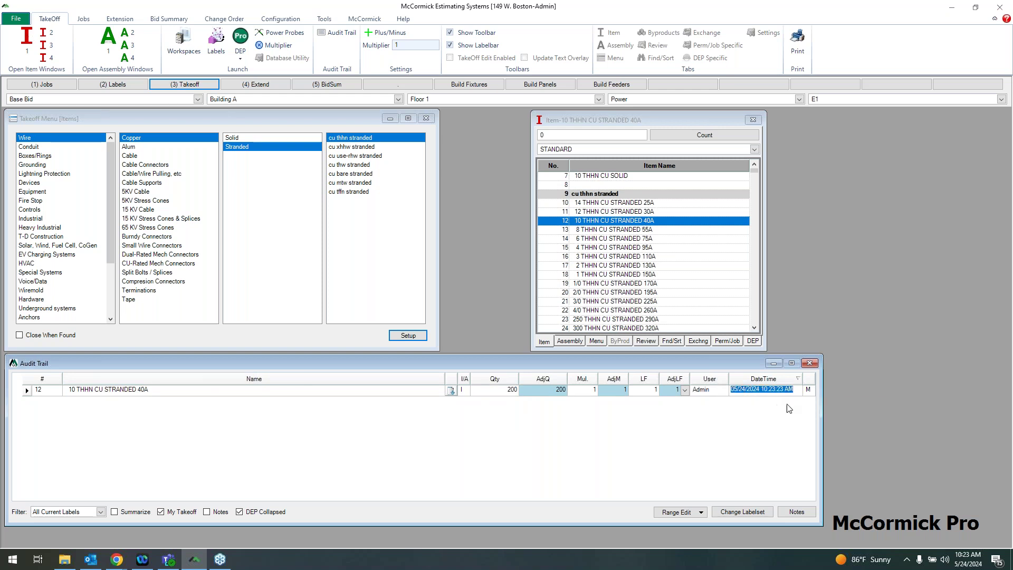
click(810, 391)
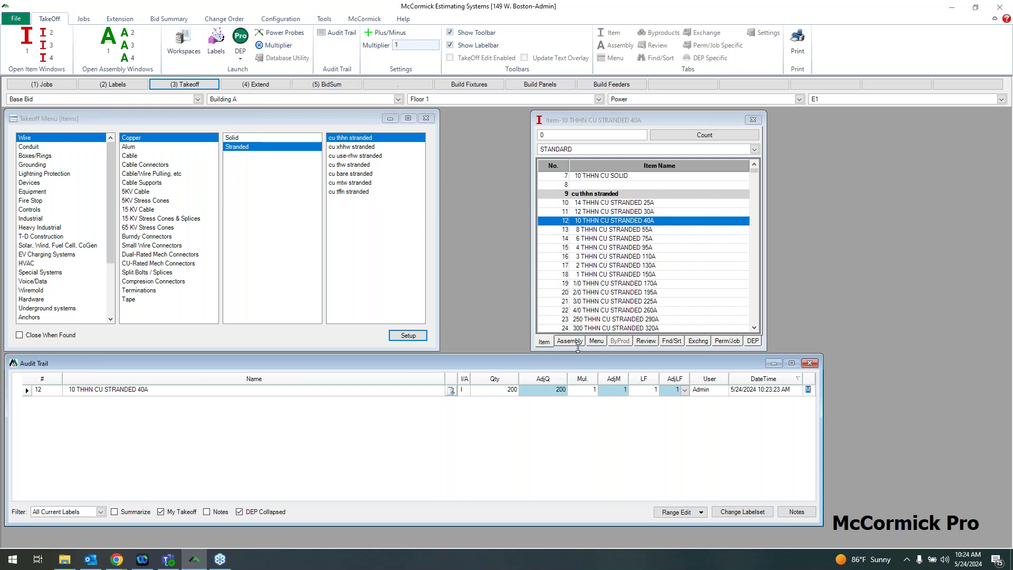
Find the standard grade receptacle assemblies under Devices, select DUPLEX STD and display its byproducts
click(577, 341)
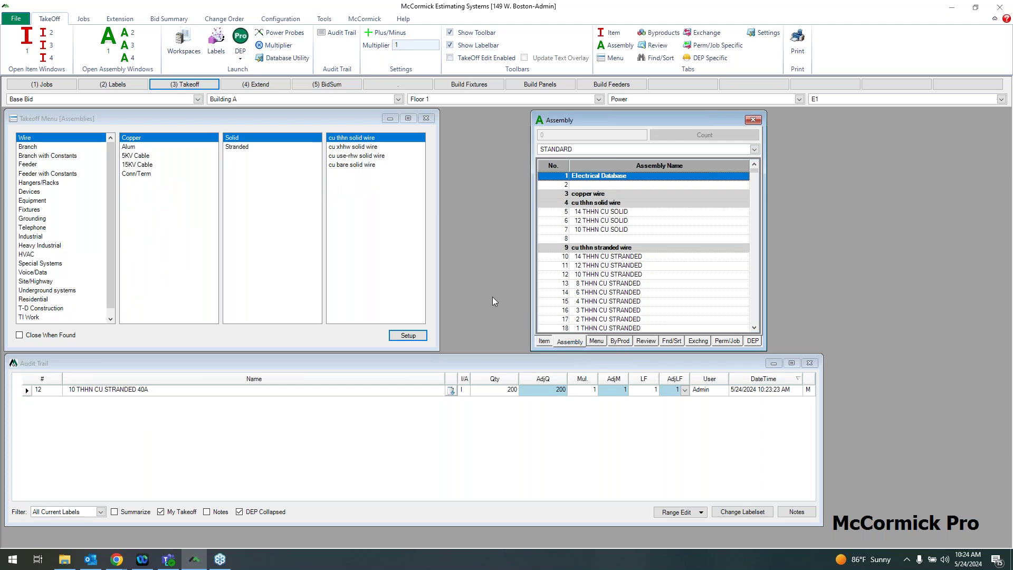
click(30, 192)
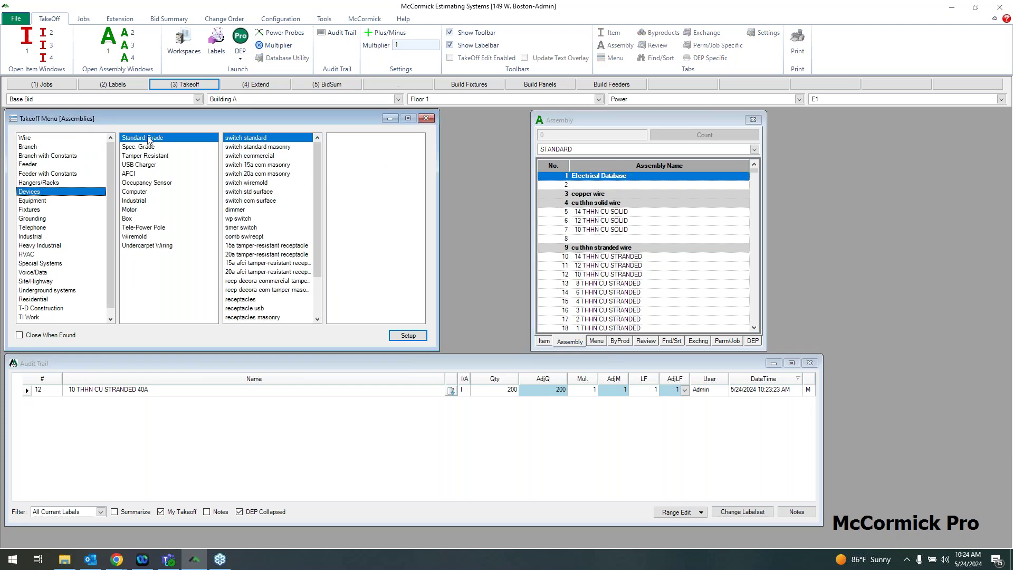
click(245, 299)
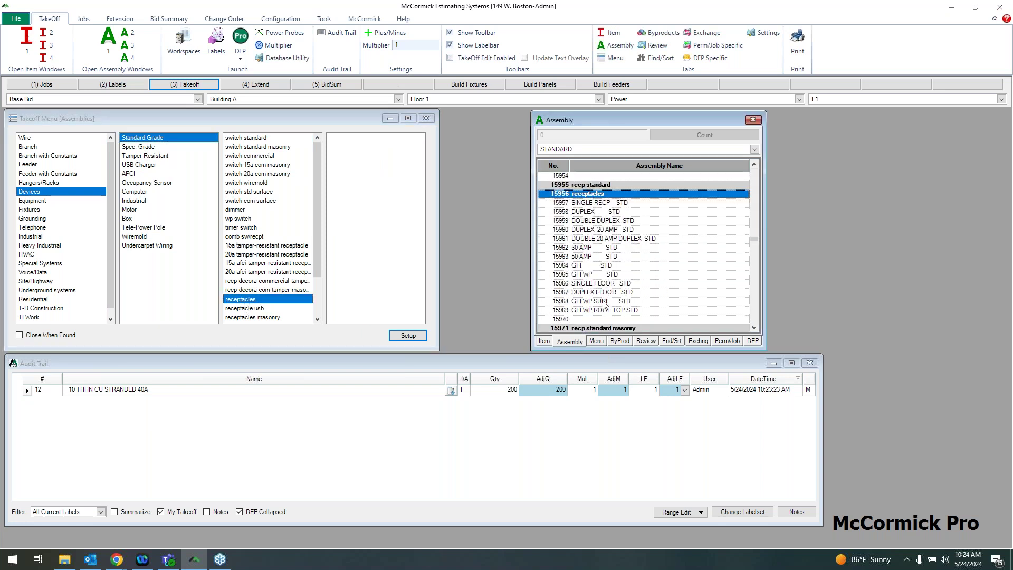
click(596, 212)
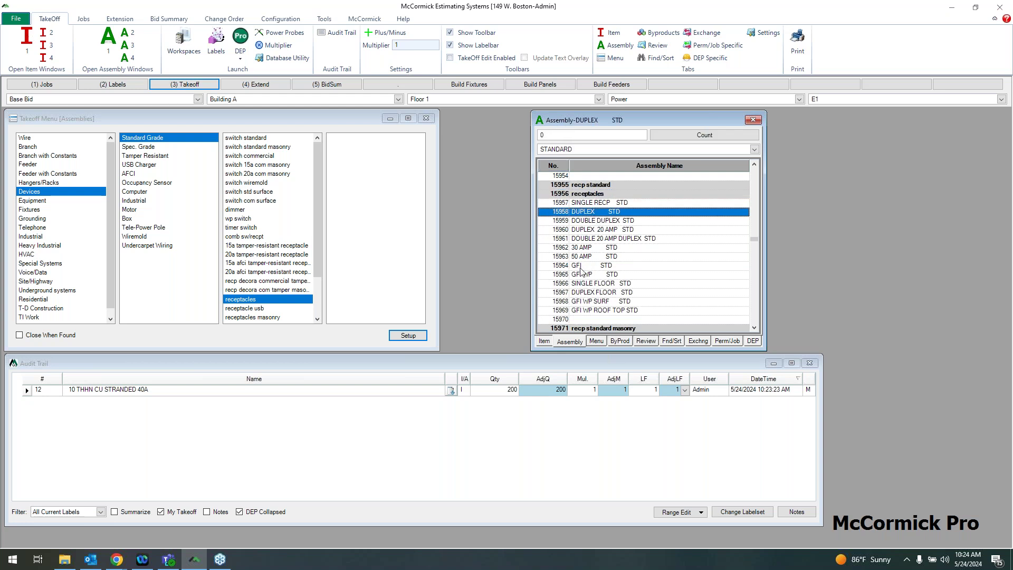
click(621, 341)
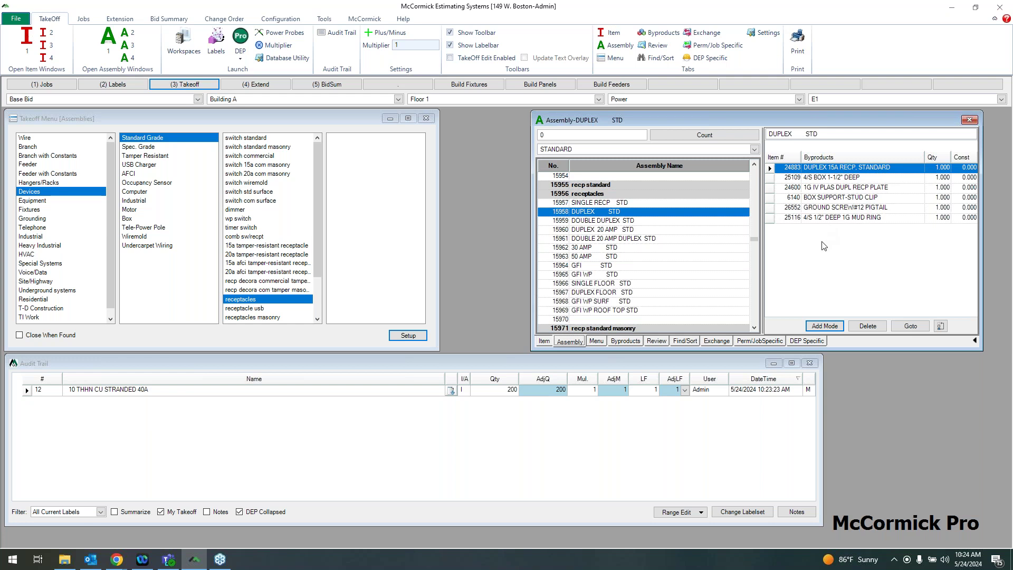
click(802, 138)
click(824, 325)
drag(129, 132, 460, 122)
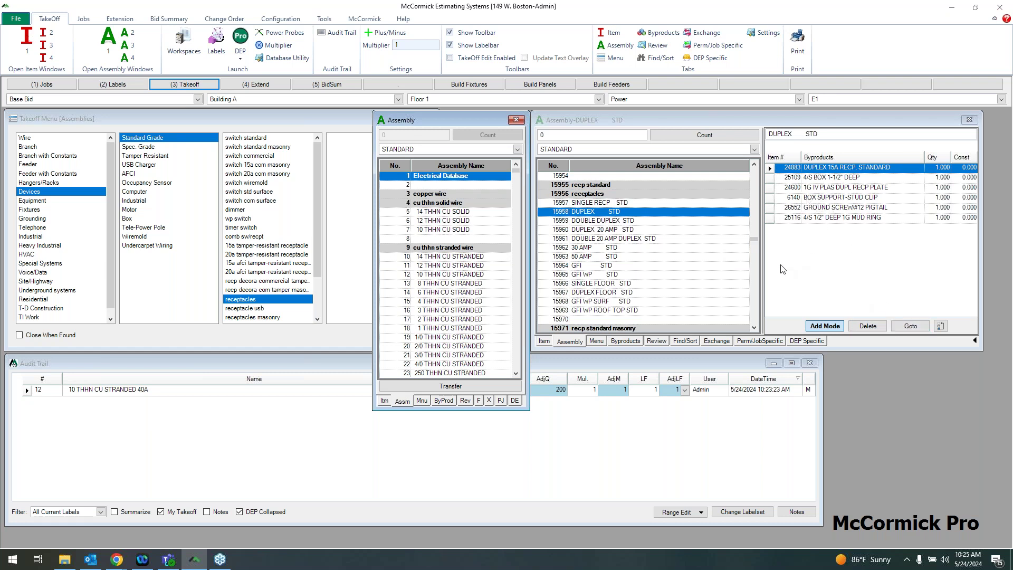
click(516, 120)
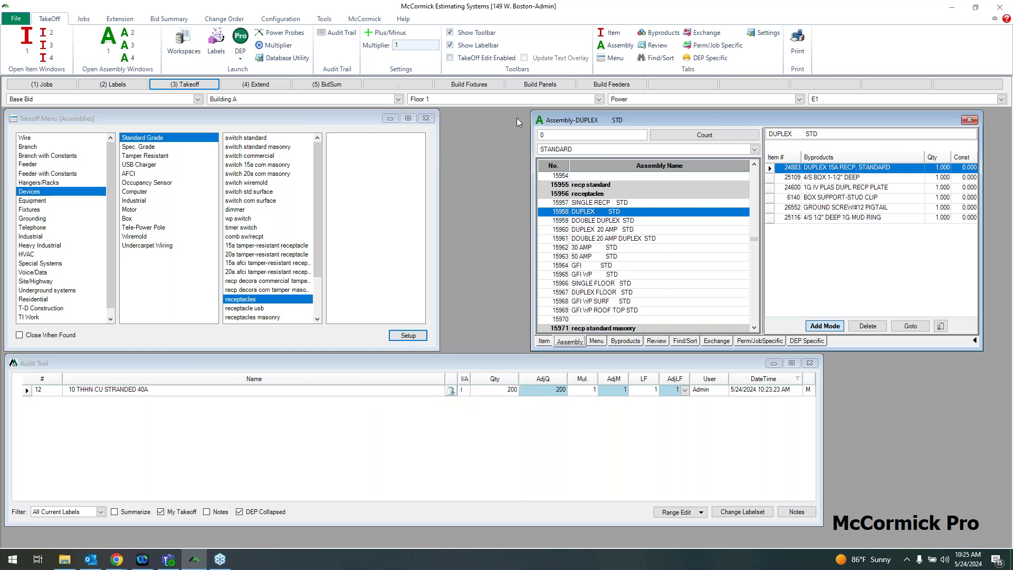
click(839, 330)
Set the active level label to Floor 2 and review its entries in the audit trail
click(599, 101)
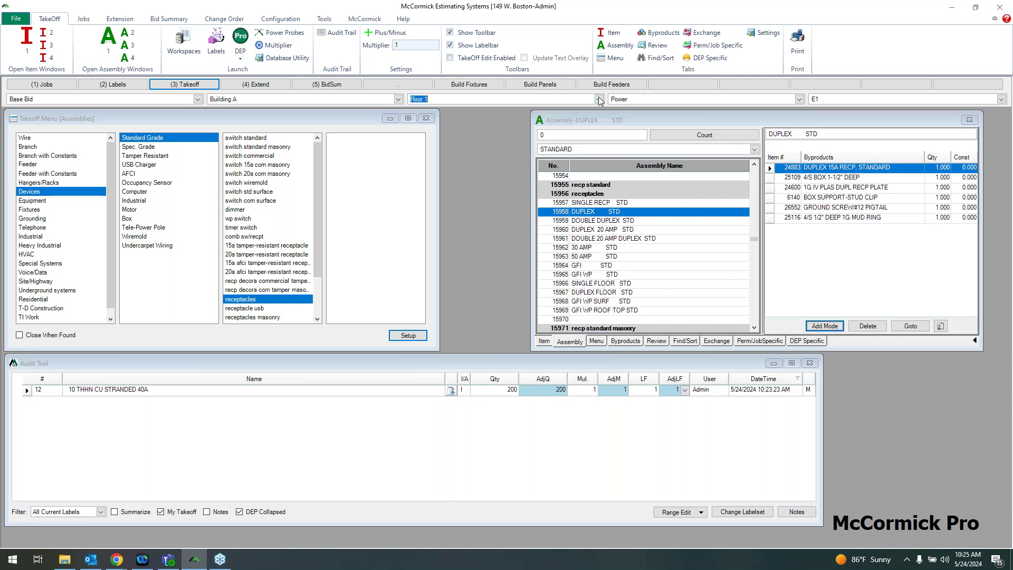
click(590, 124)
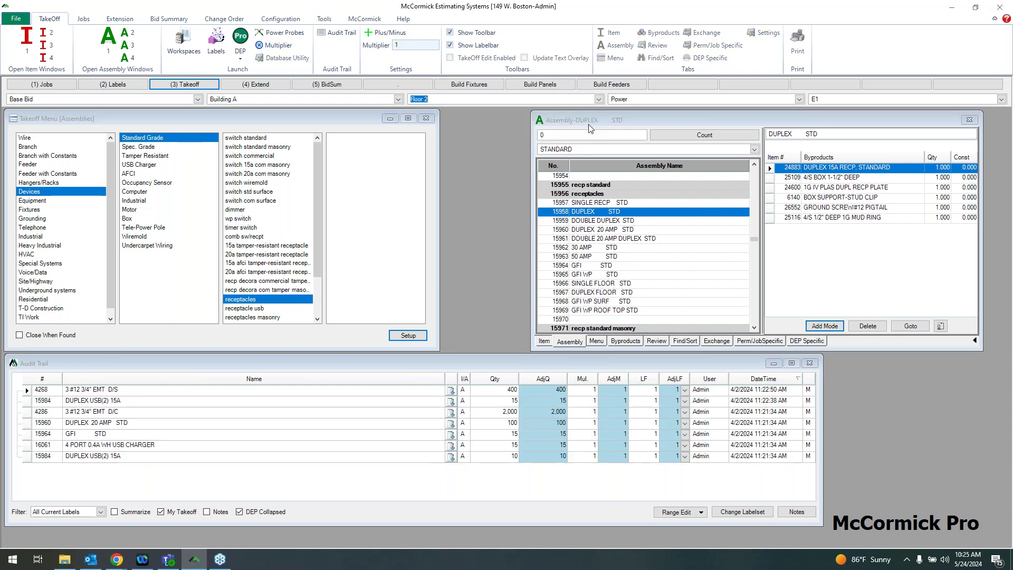
click(442, 363)
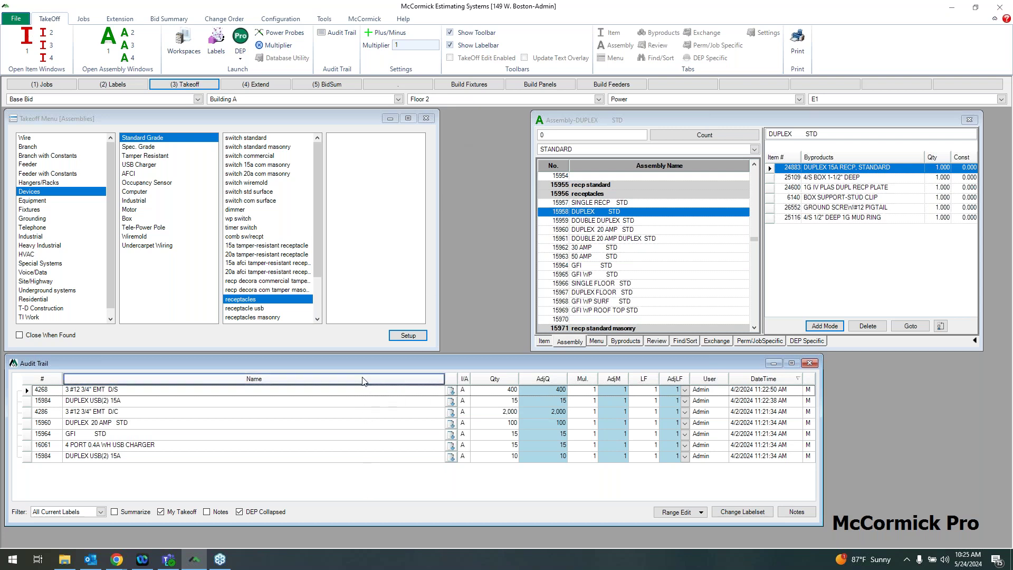
drag(368, 367, 361, 368)
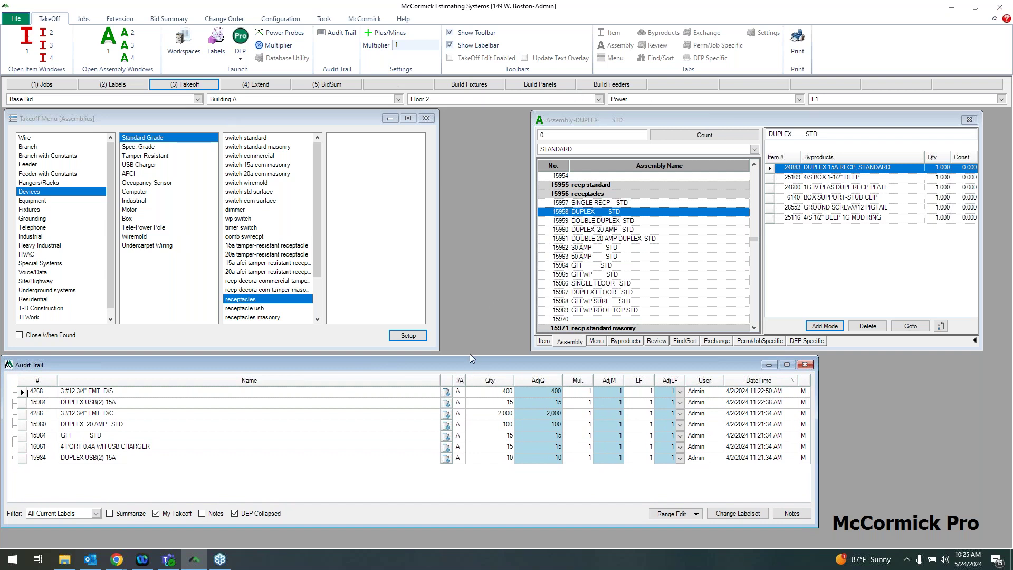
drag(468, 365, 473, 369)
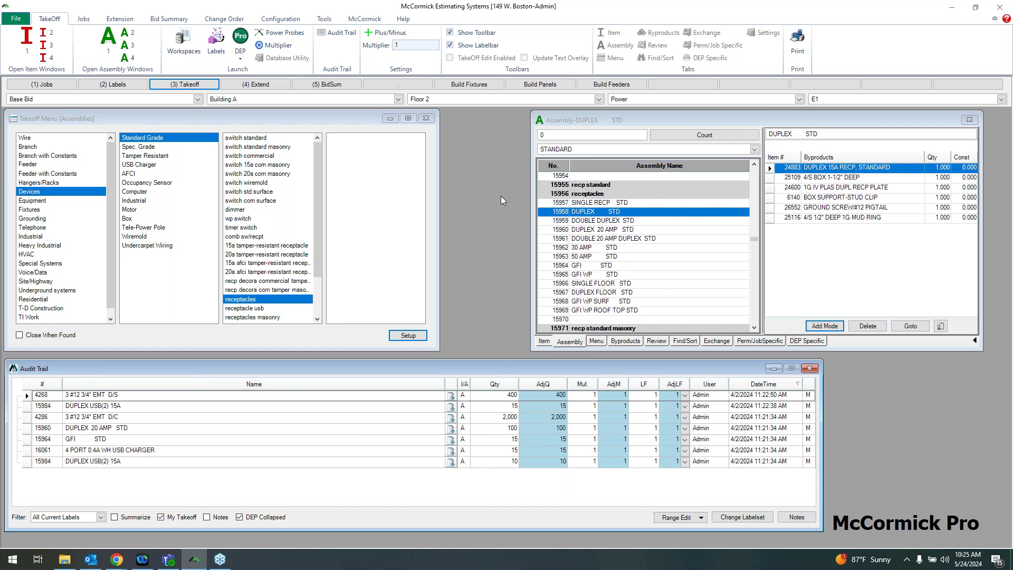
Launch Design Estimating Pro and open the E1 - Floor 1 Power sheet from the Power folder
click(241, 43)
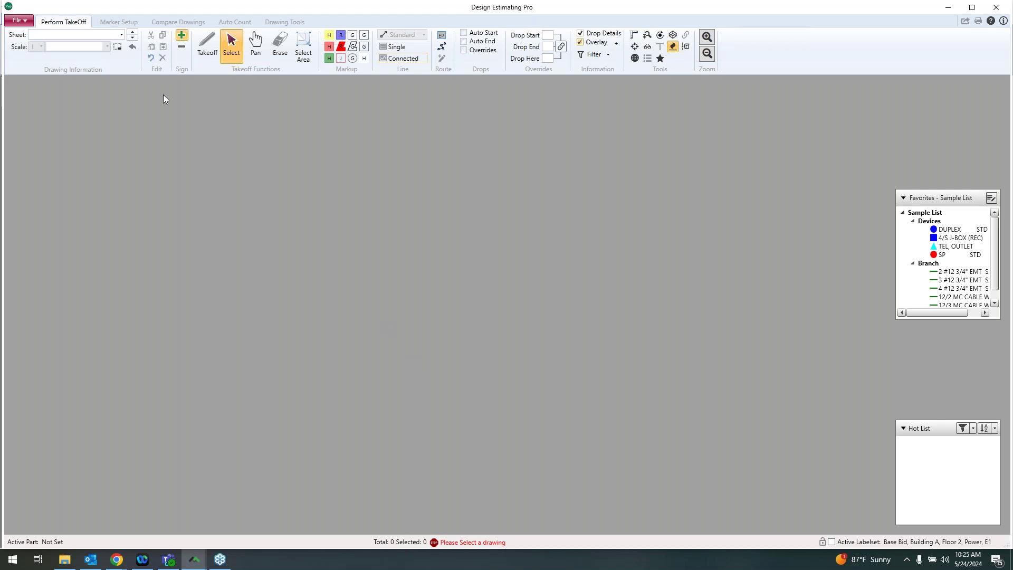
click(120, 35)
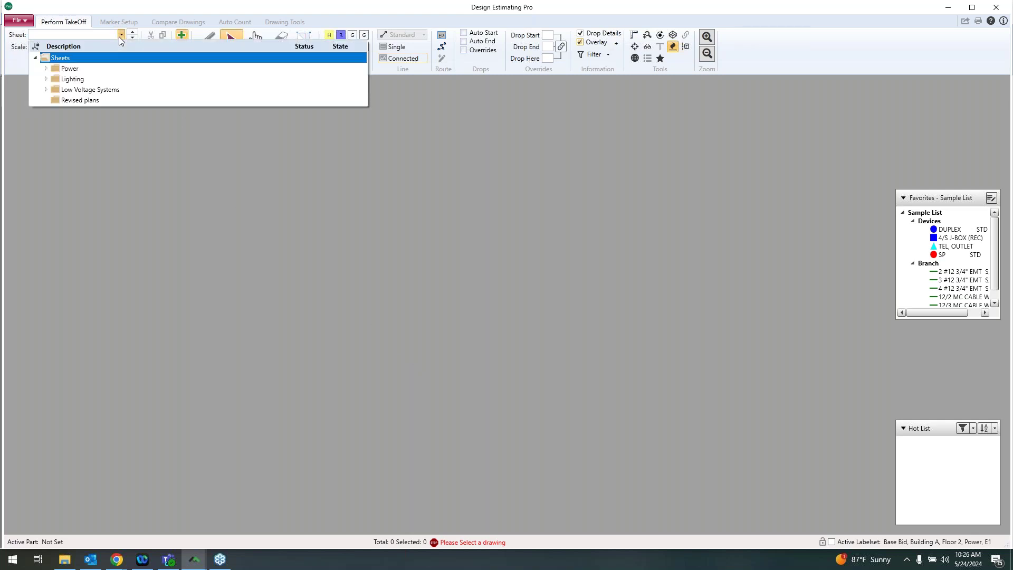
click(101, 69)
double_click(101, 69)
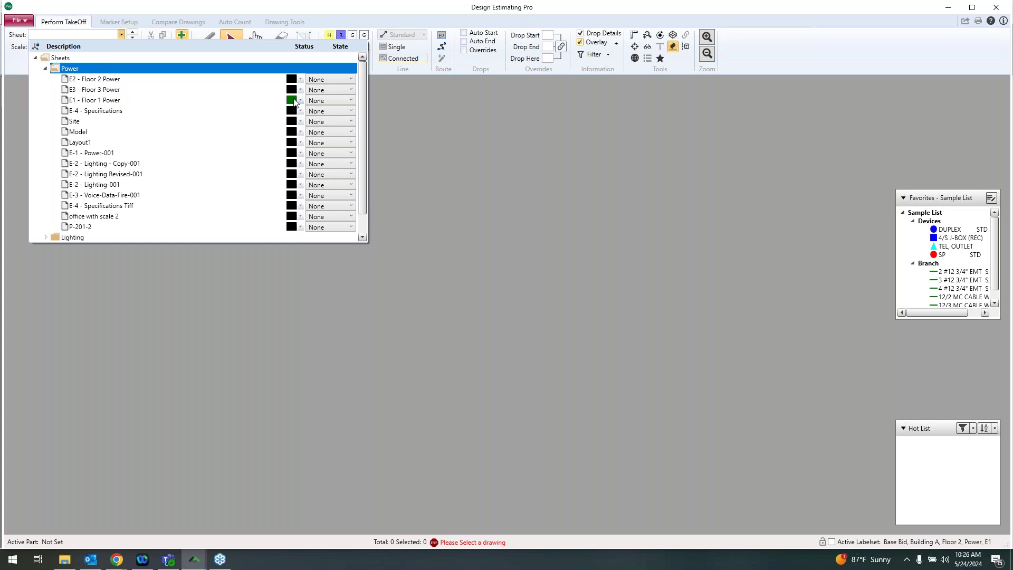
double_click(177, 101)
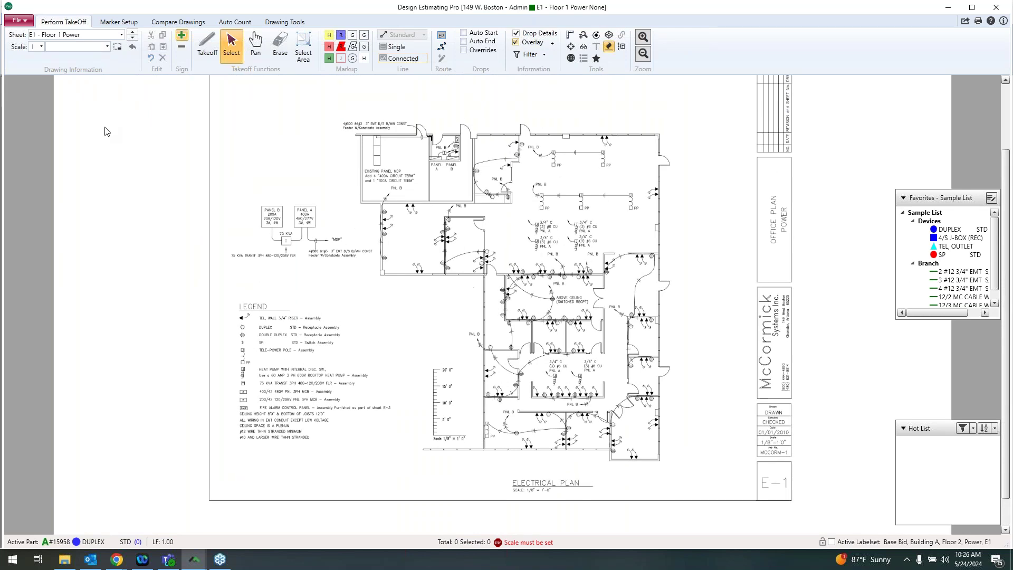
Set the E1 - Floor 1 Power sheet's scale to the architectural scale 1/8=1
click(106, 47)
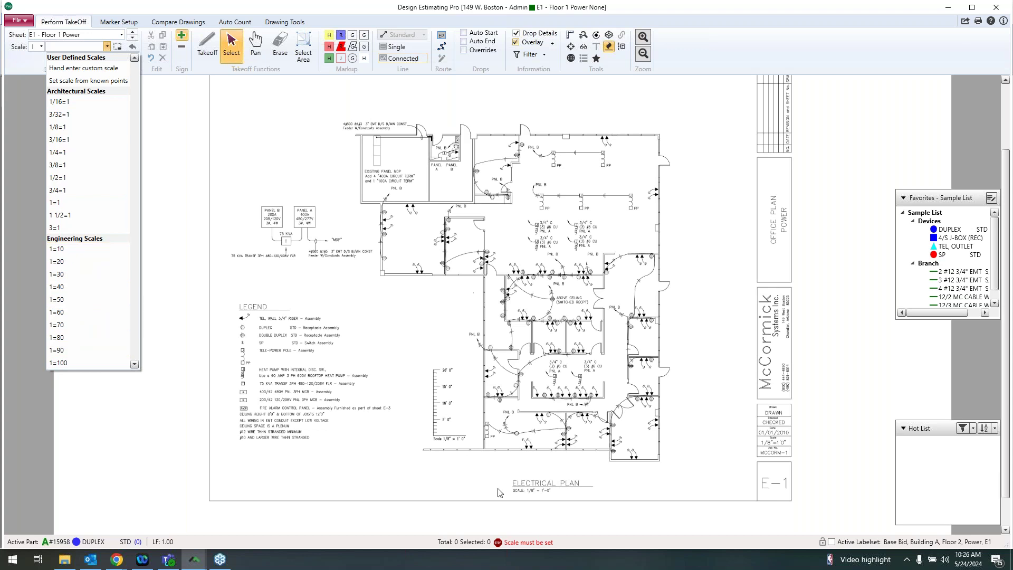
click(70, 127)
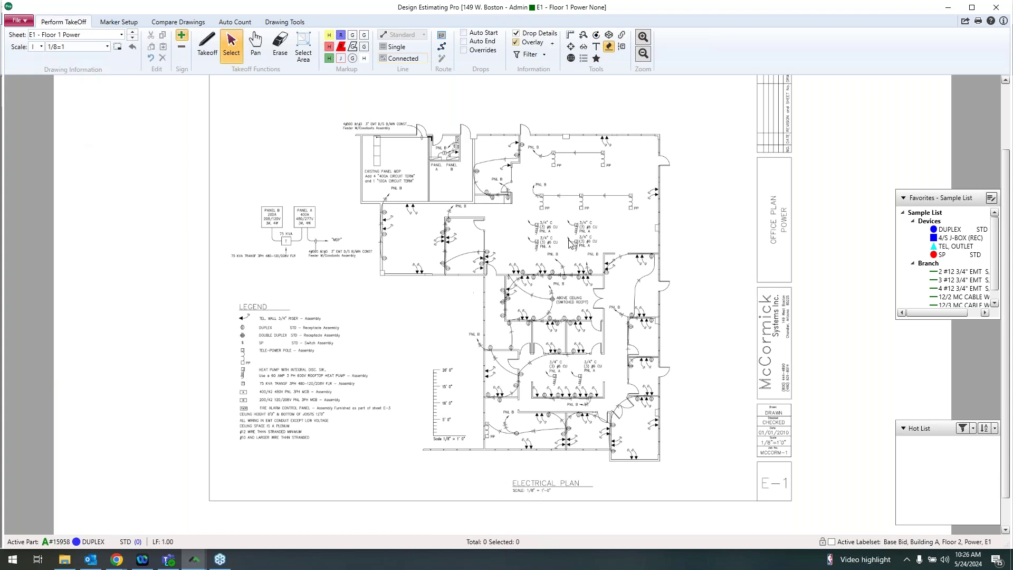
Examine the Floor 1 power plan's rooms, legend and scale bar at different magnifications
scroll(569, 242, up, 4)
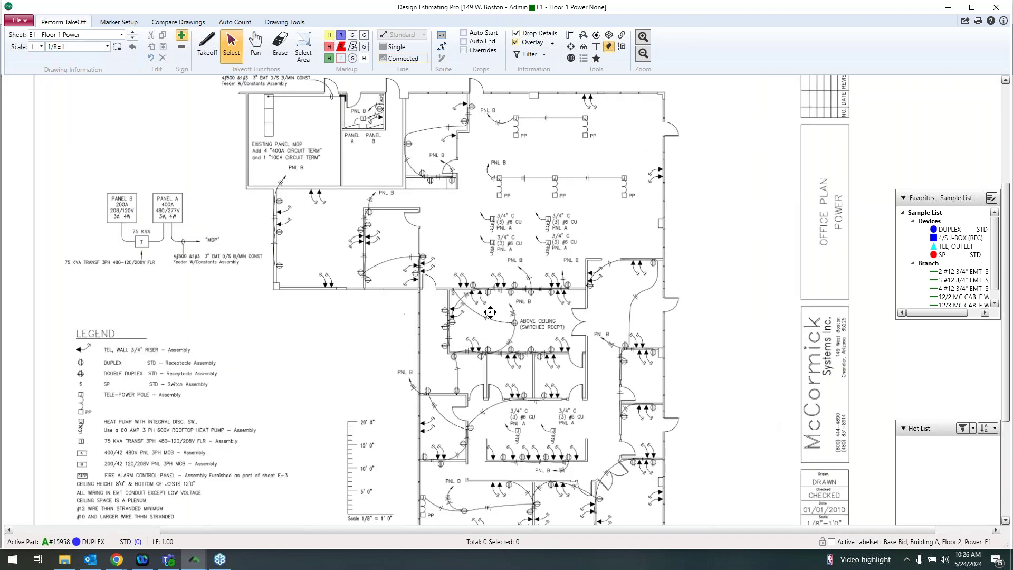
scroll(505, 288, down, 1)
scroll(503, 302, up, 3)
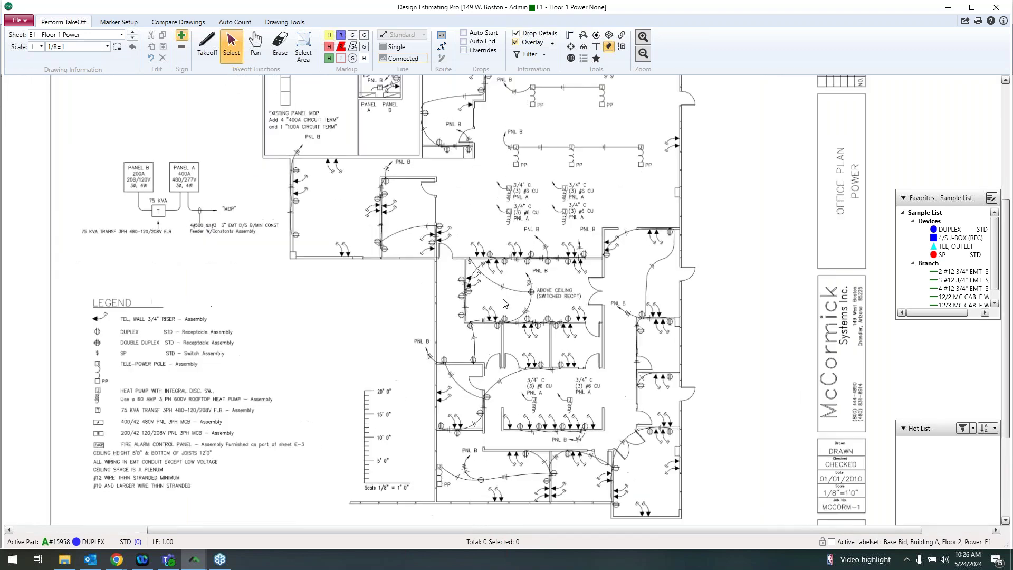
scroll(503, 303, down, 4)
scroll(503, 302, up, 4)
scroll(445, 338, down, 2)
scroll(509, 272, down, 4)
mouse_move(527, 250)
mouse_down()
mouse_move(515, 276)
mouse_move(519, 265)
mouse_up()
scroll(550, 193, down, 2)
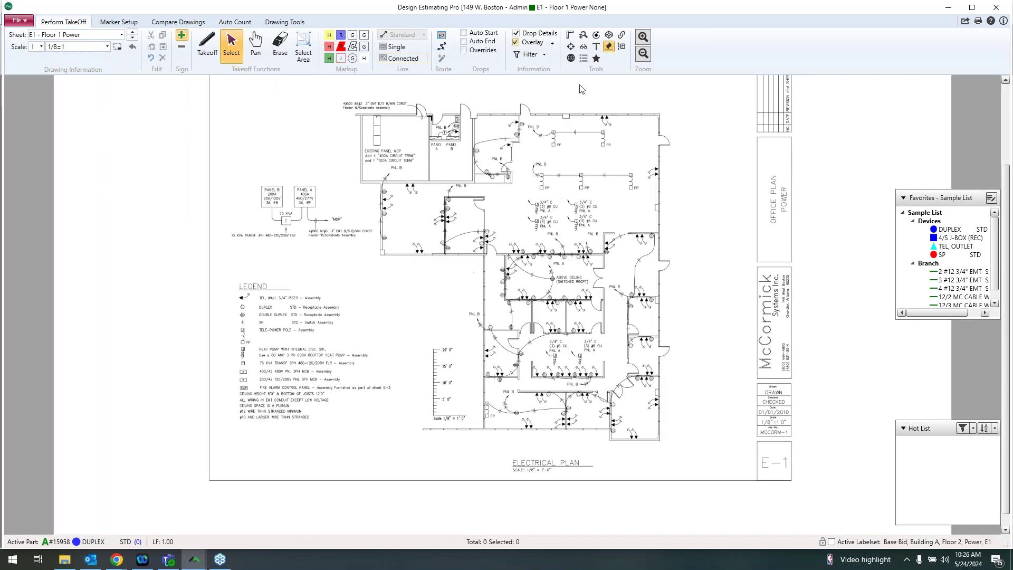
Measure the drawing's printed scale bar from its base to the 20' 0" mark to verify the scale
click(569, 36)
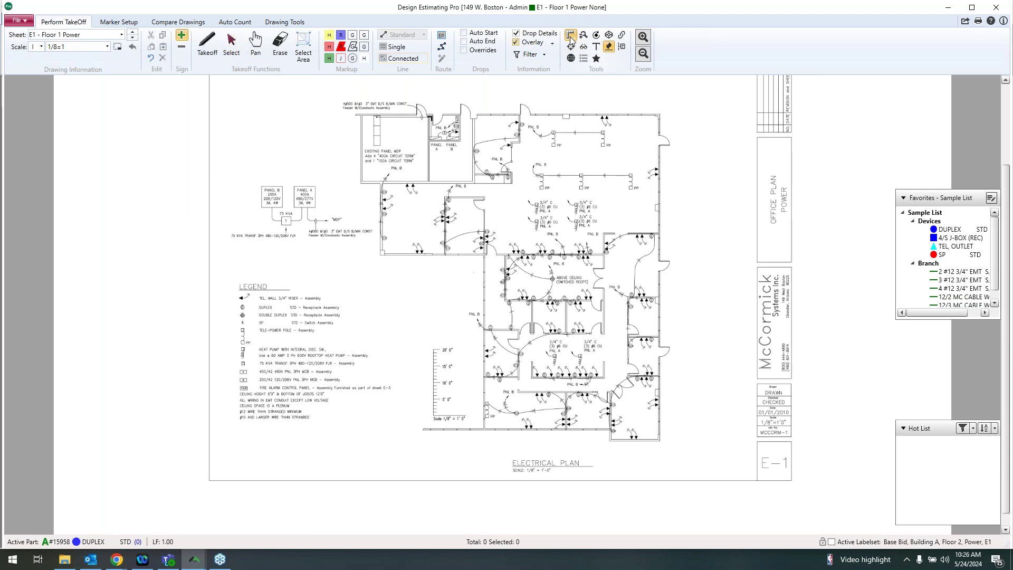
scroll(430, 398, up, 5)
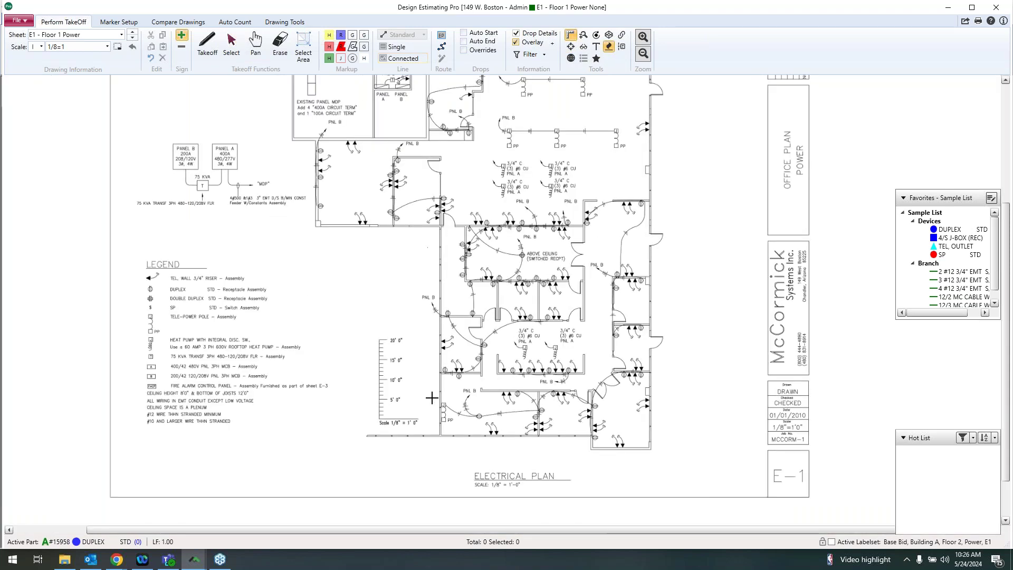
click(353, 437)
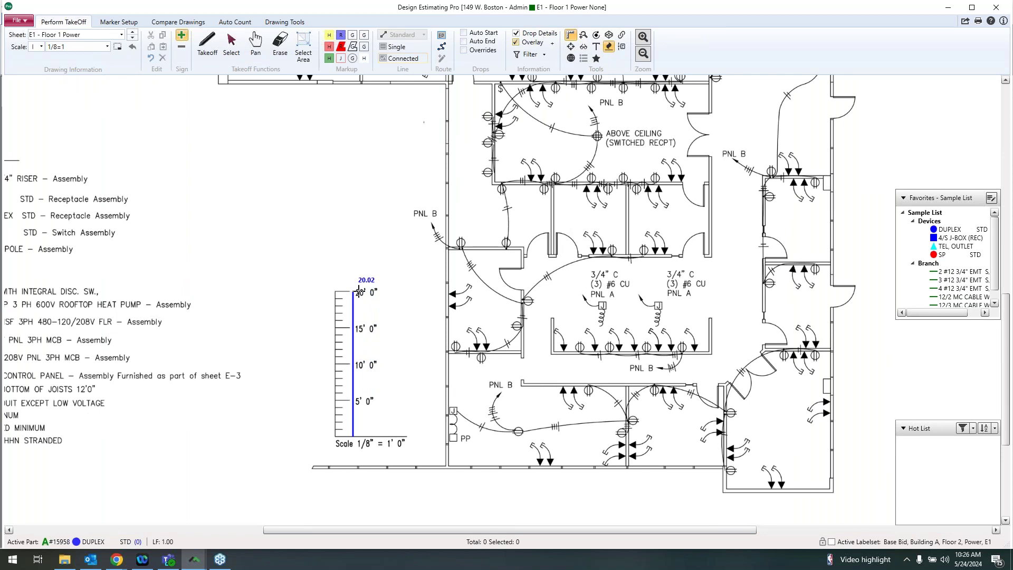
click(359, 292)
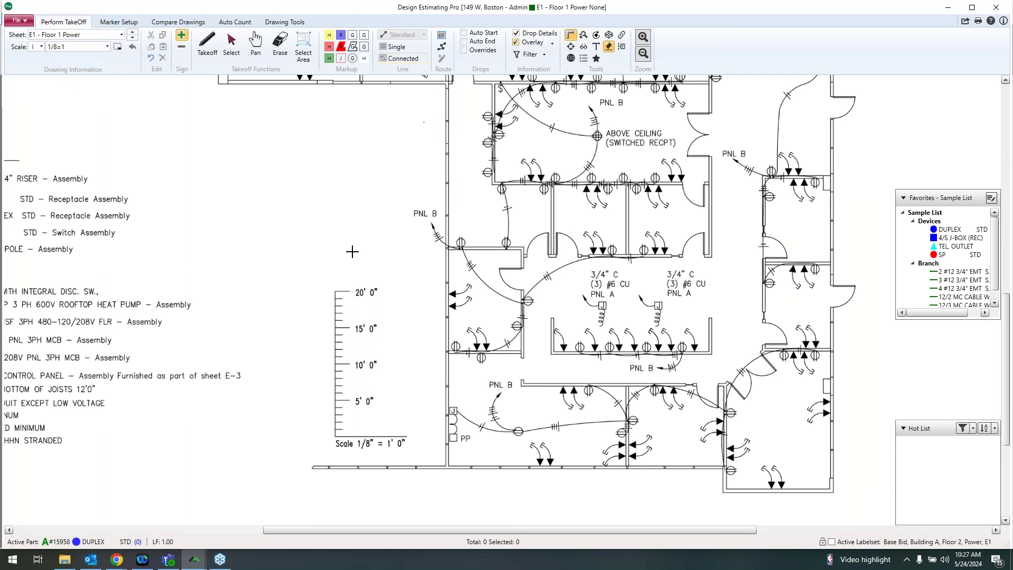
Measure the width of the door opening near the middle of the electrical plan
click(524, 255)
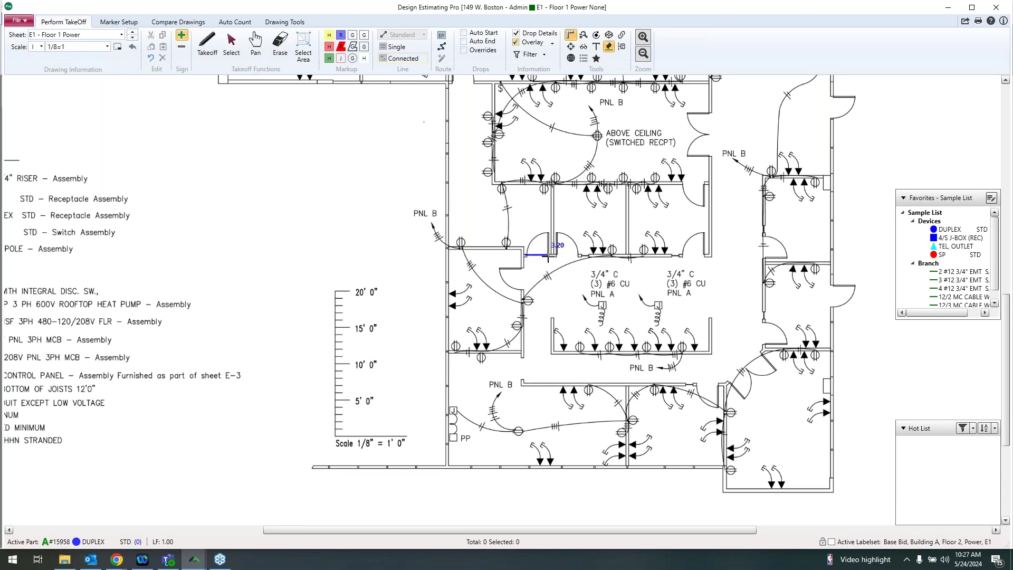
click(543, 257)
scroll(544, 251, down, 4)
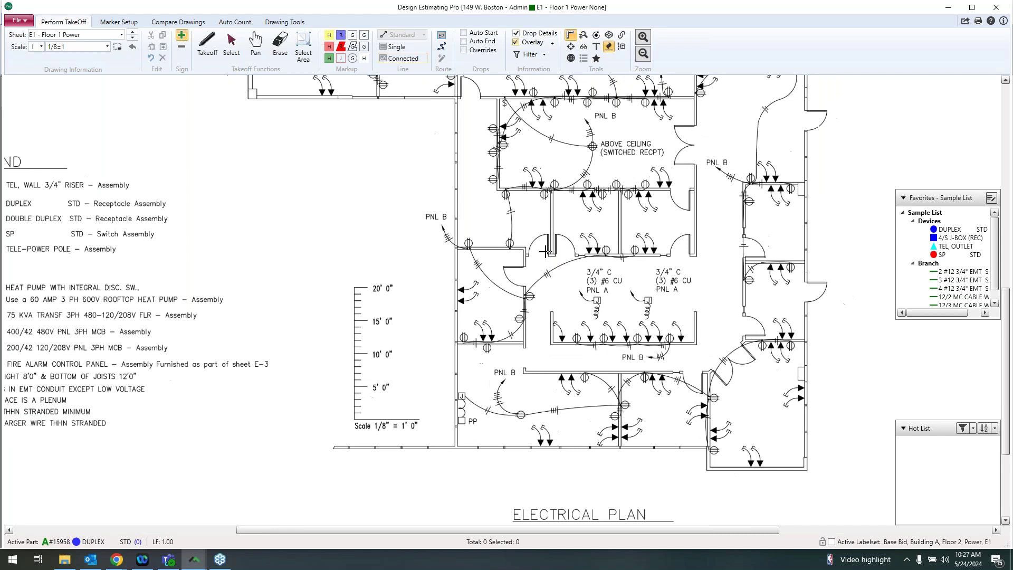
scroll(557, 269, down, 1)
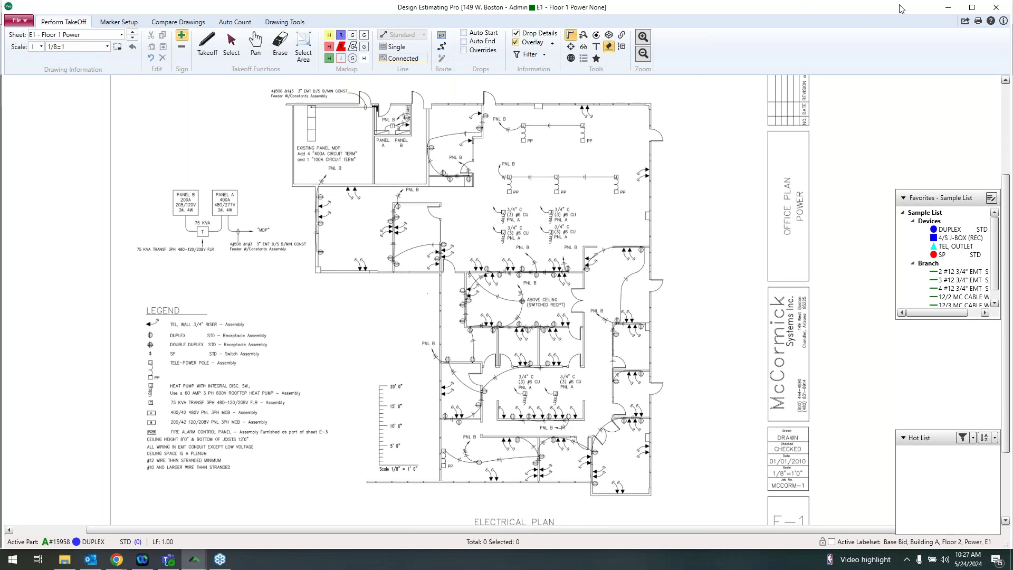
Switch to McCormick, select the DUPLEX 20 AMP STD assembly, and return to Design Estimating Pro to take it off
click(948, 7)
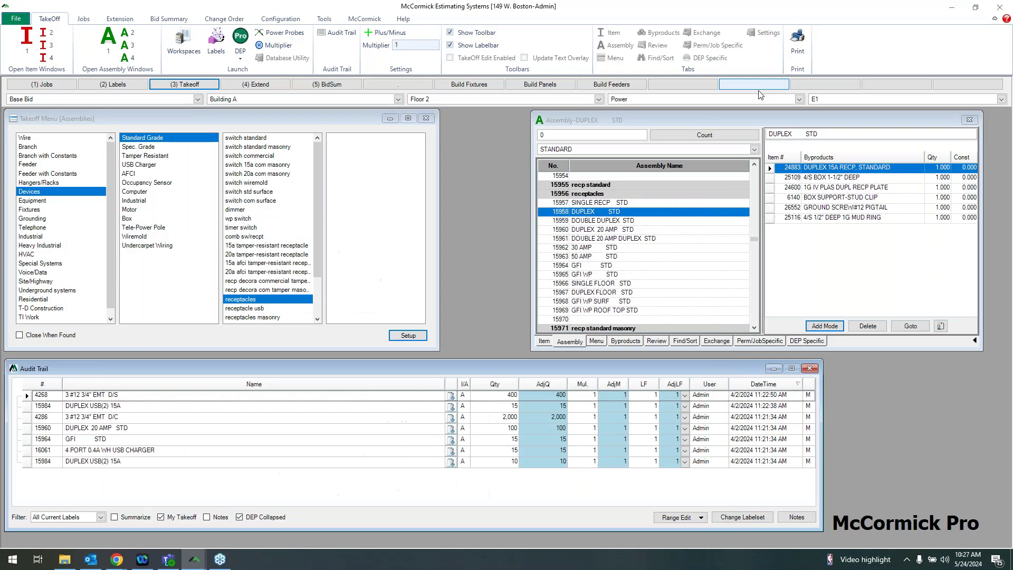
click(606, 231)
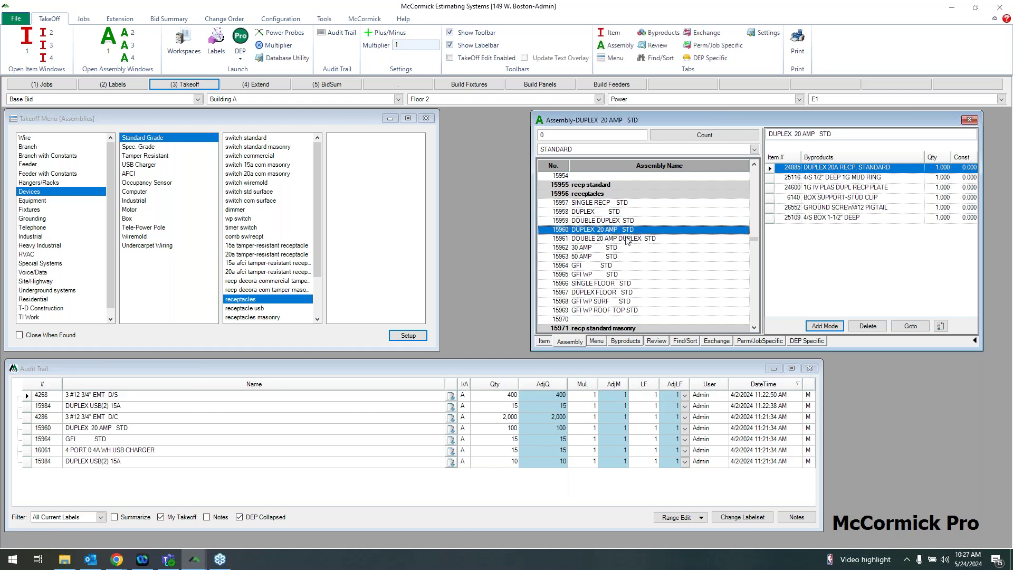
click(249, 47)
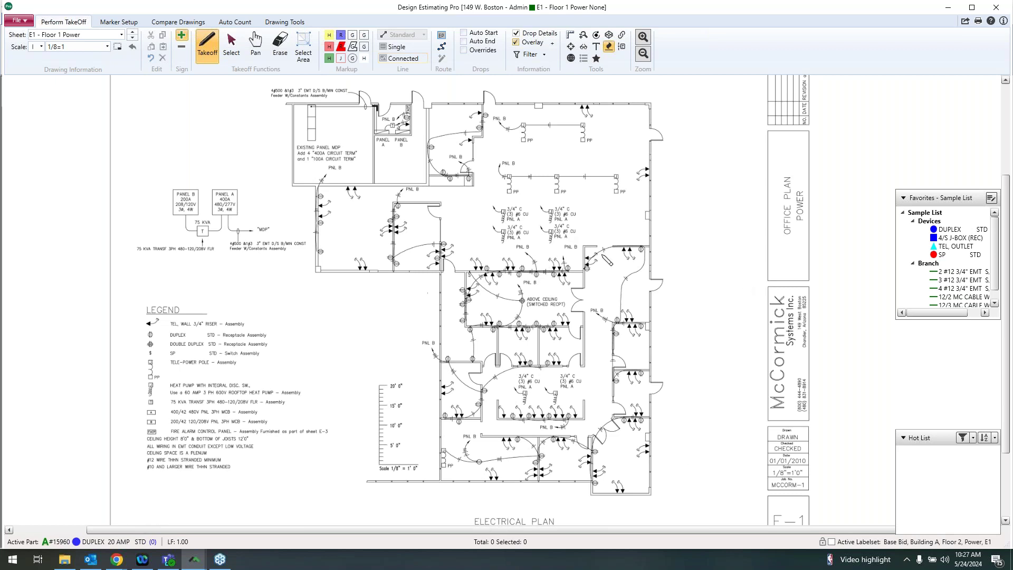
Place 24 DUPLEX 20 AMP STD markers on the receptacle symbols along the central wall and in the rooms below and beside the panel rooms
click(587, 272)
click(568, 268)
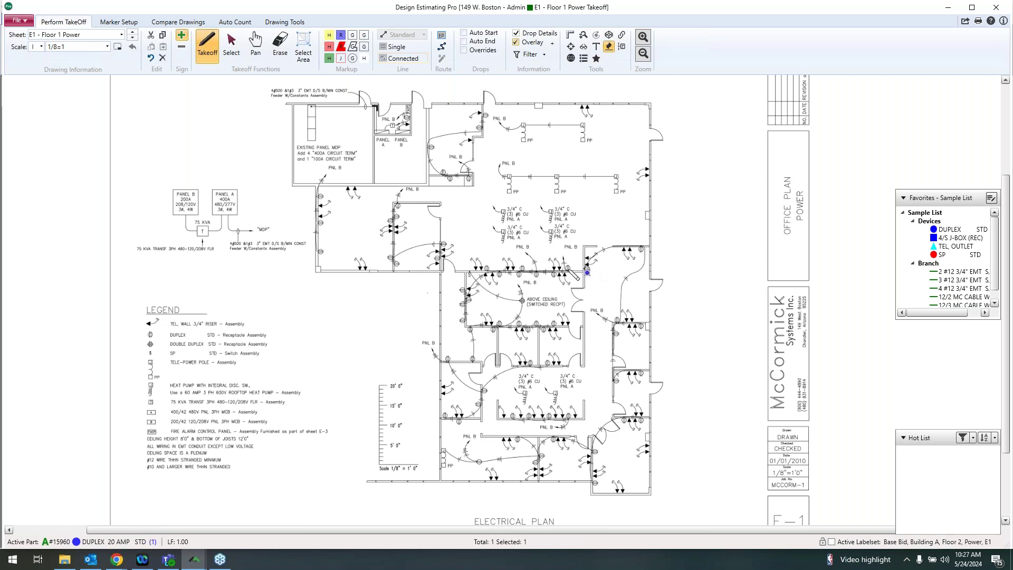
click(553, 274)
click(535, 273)
click(522, 269)
click(518, 273)
click(499, 274)
click(486, 268)
click(485, 115)
click(479, 127)
click(468, 180)
click(448, 180)
click(443, 172)
click(431, 147)
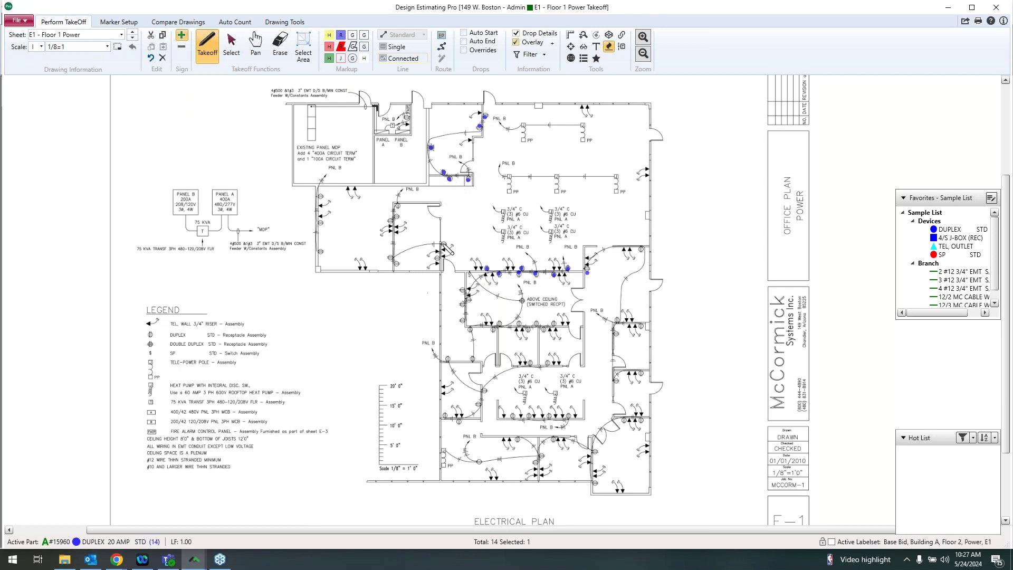
click(443, 244)
click(437, 259)
click(392, 259)
click(389, 221)
click(398, 205)
click(319, 196)
click(319, 224)
click(320, 251)
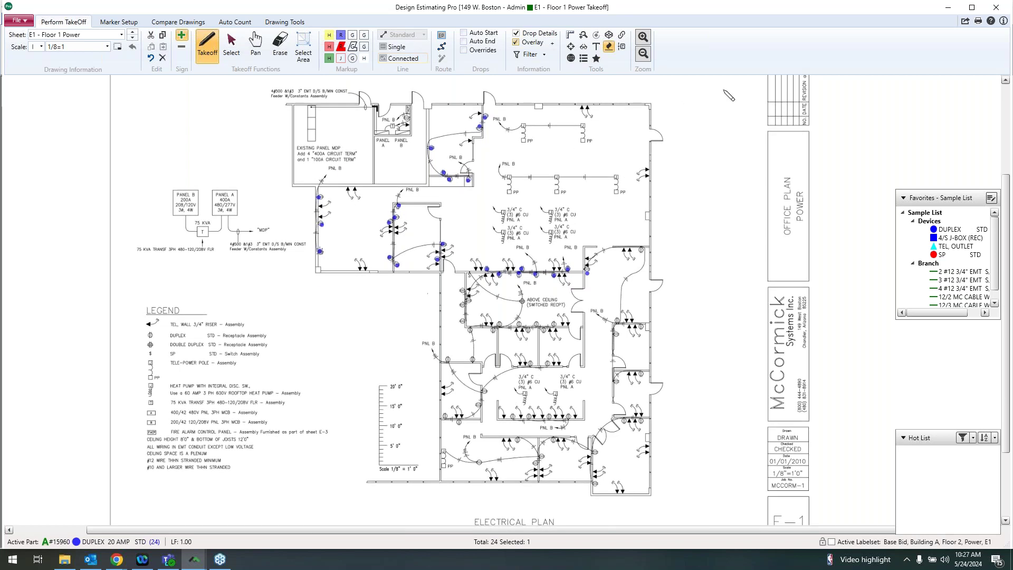
Switch to McCormick and check the new DUPLEX 20 AMP STD entry's quantity and takeoff source in the audit trail
click(949, 9)
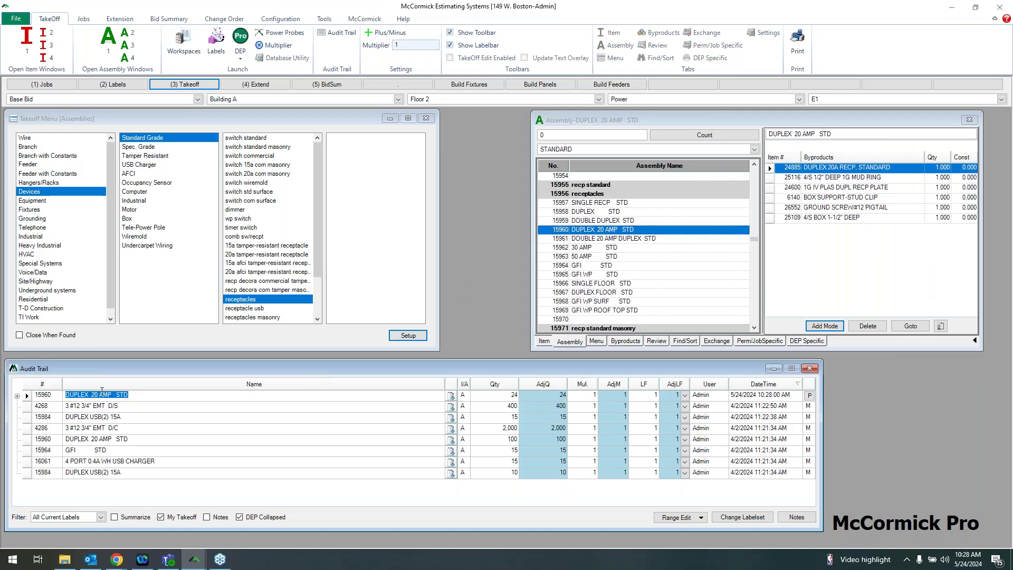
click(497, 397)
mouse_move(809, 401)
Return to Design Estimating Pro and change the shape style of the DUPLEX 20 AMP STD markers to Duplex
click(240, 39)
scroll(615, 338, up, 3)
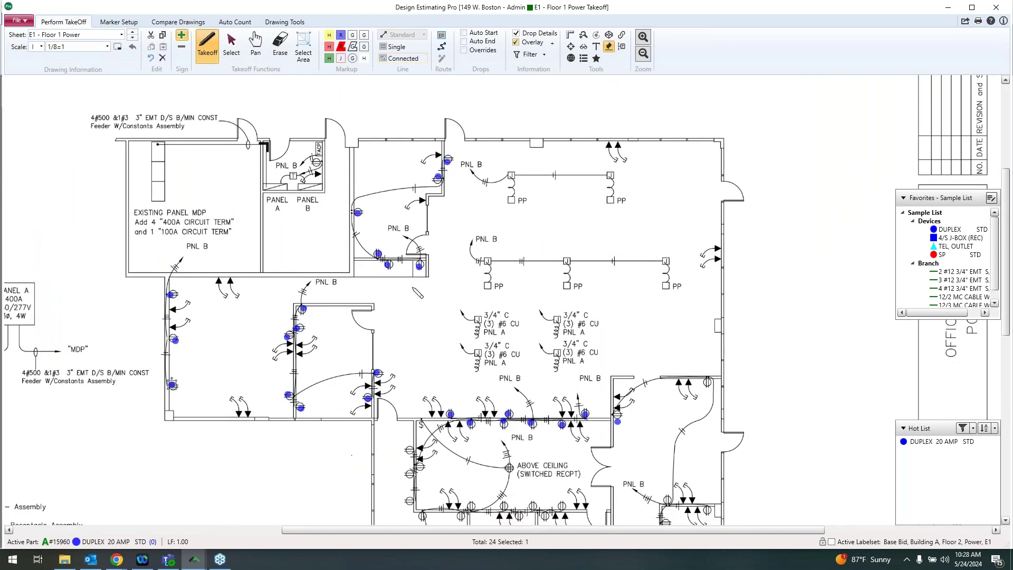
key(Escape)
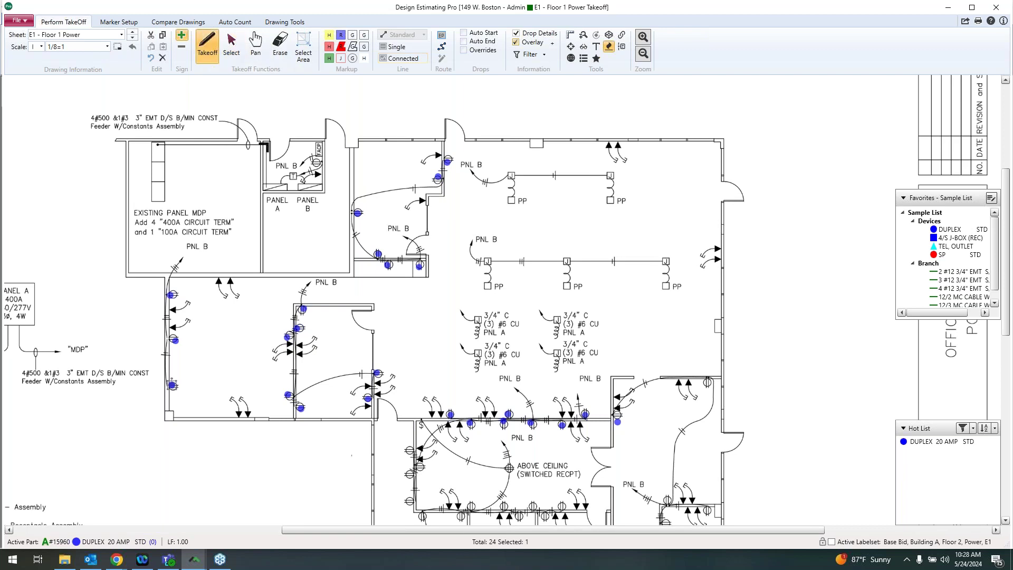
key(Escape)
click(440, 179)
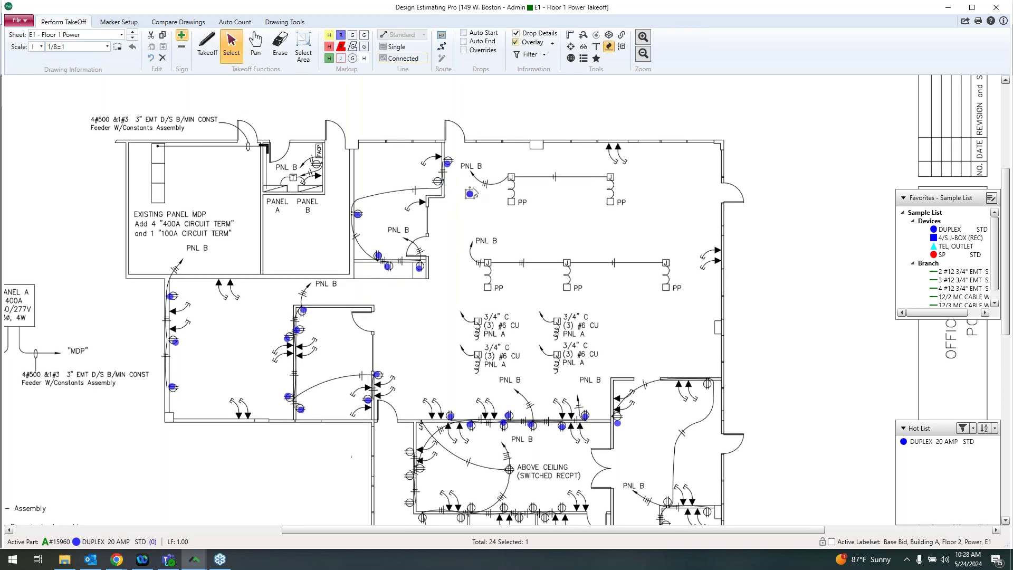
double_click(439, 185)
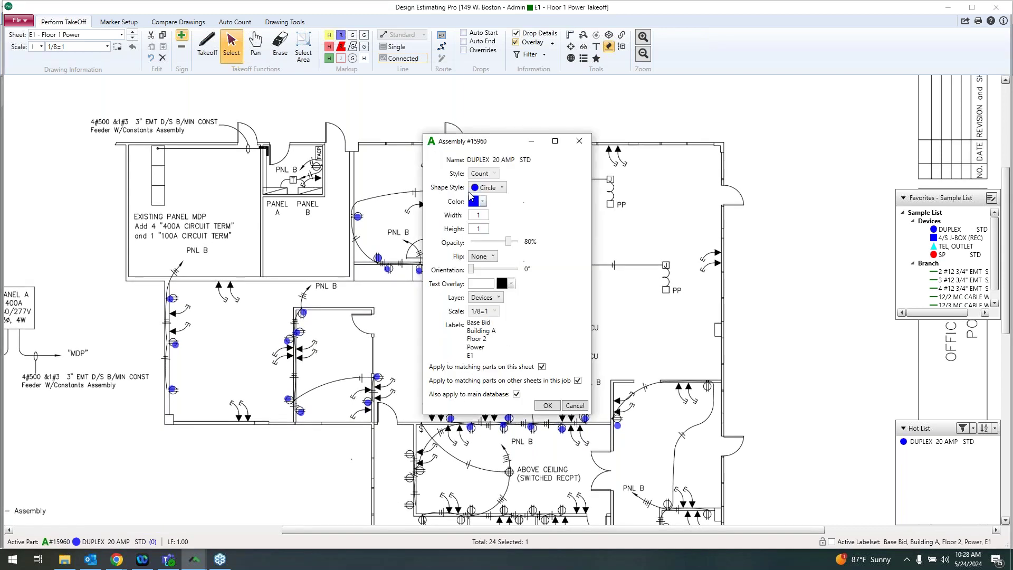
click(487, 188)
scroll(491, 258, down, 2)
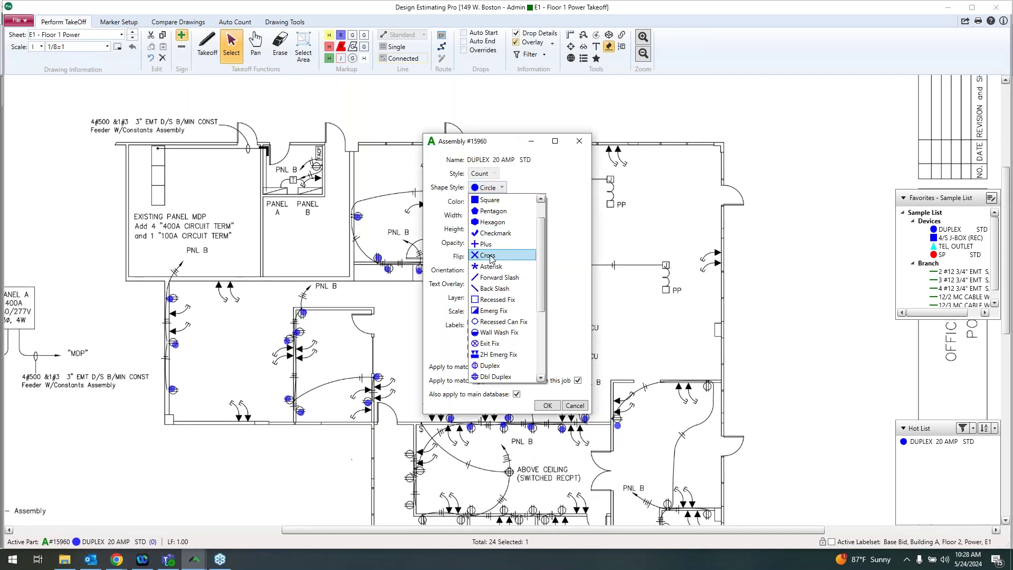
scroll(491, 264, down, 1)
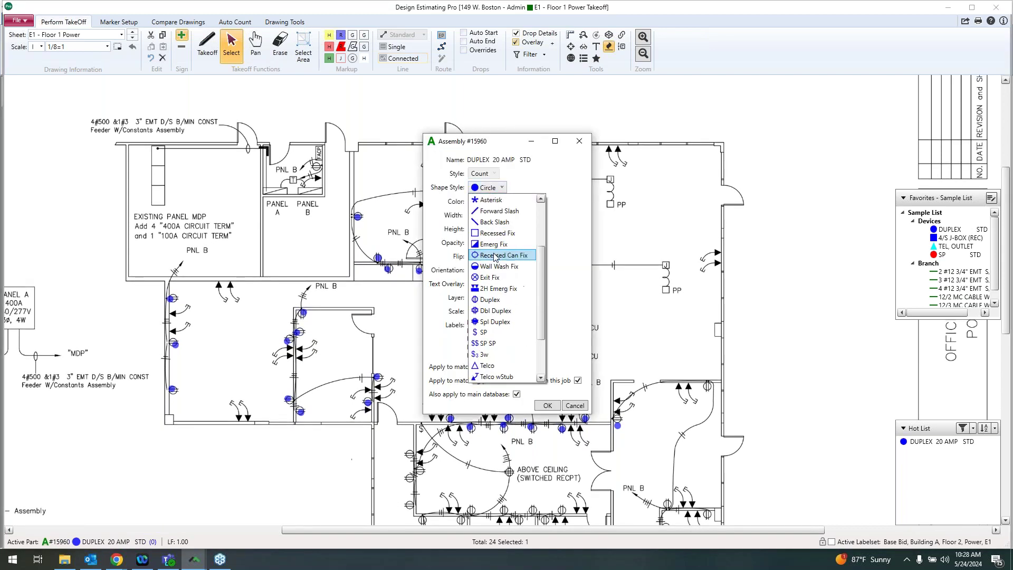
click(489, 300)
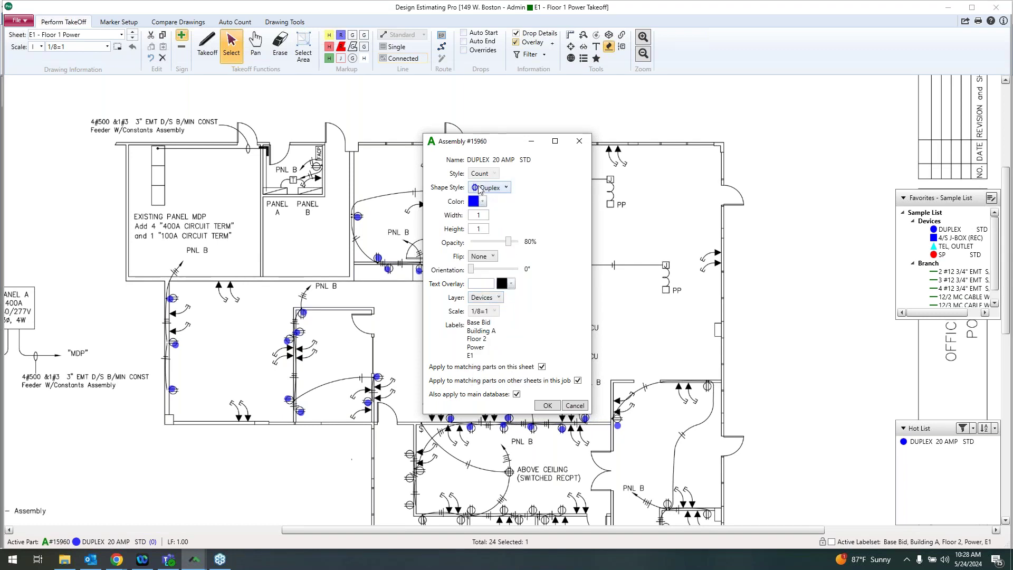
click(547, 405)
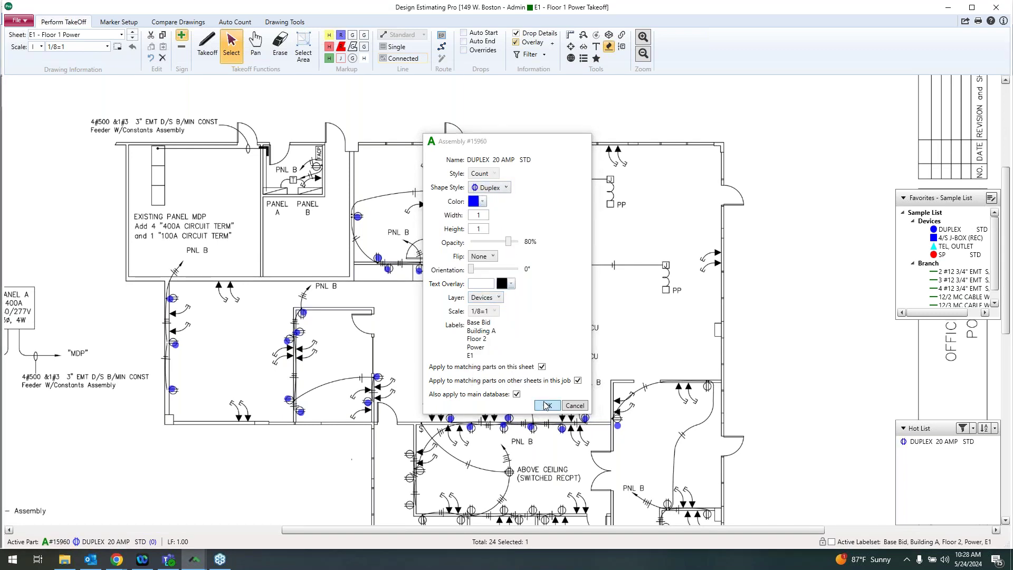
scroll(426, 258, up, 4)
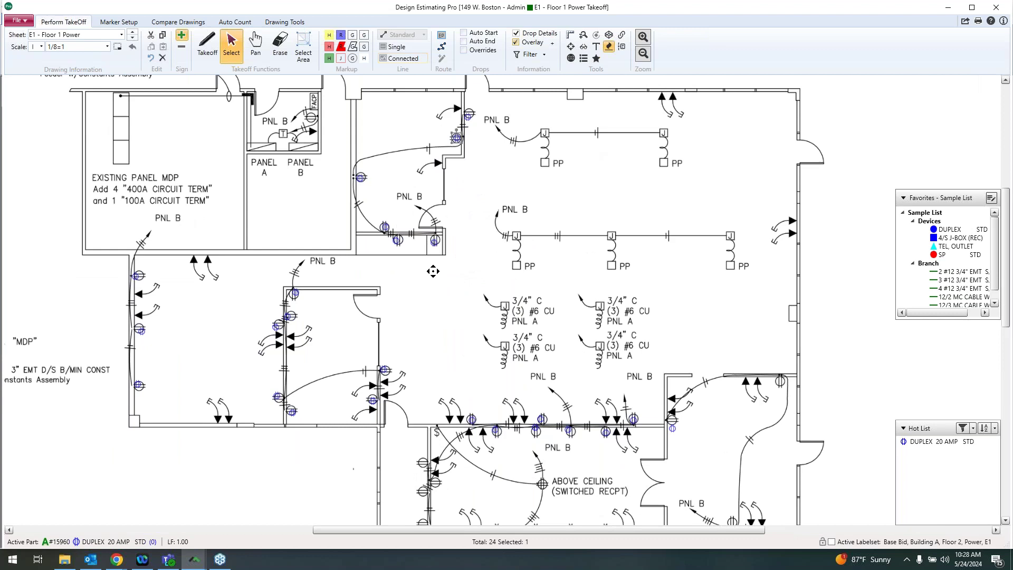
scroll(312, 258, up, 2)
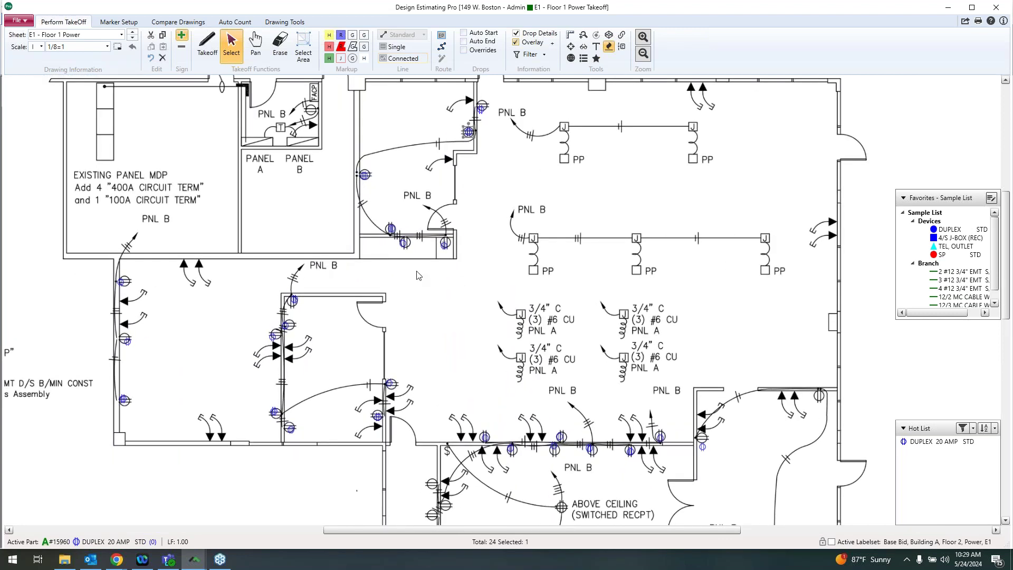
scroll(412, 297, down, 3)
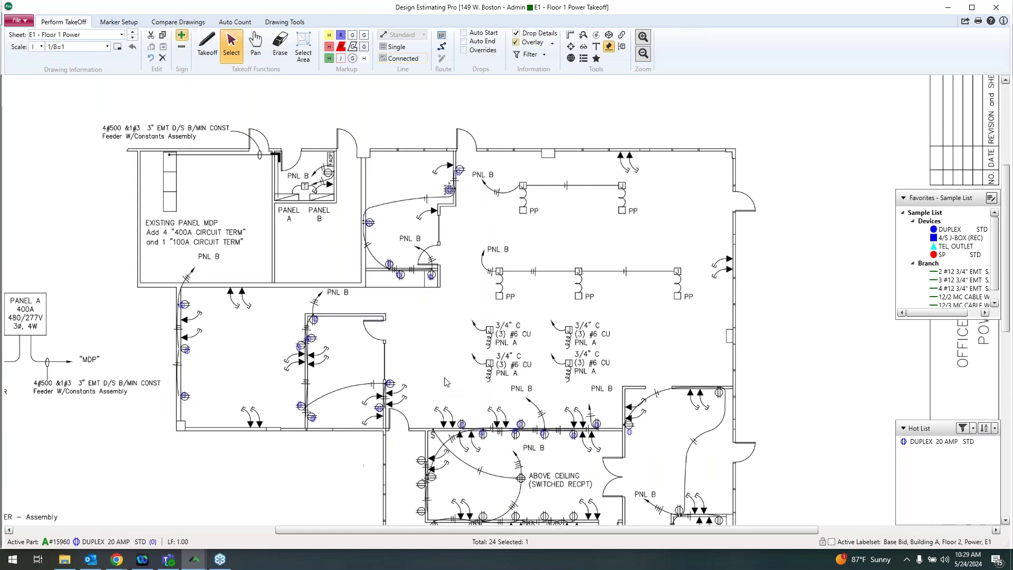
scroll(445, 381, down, 1)
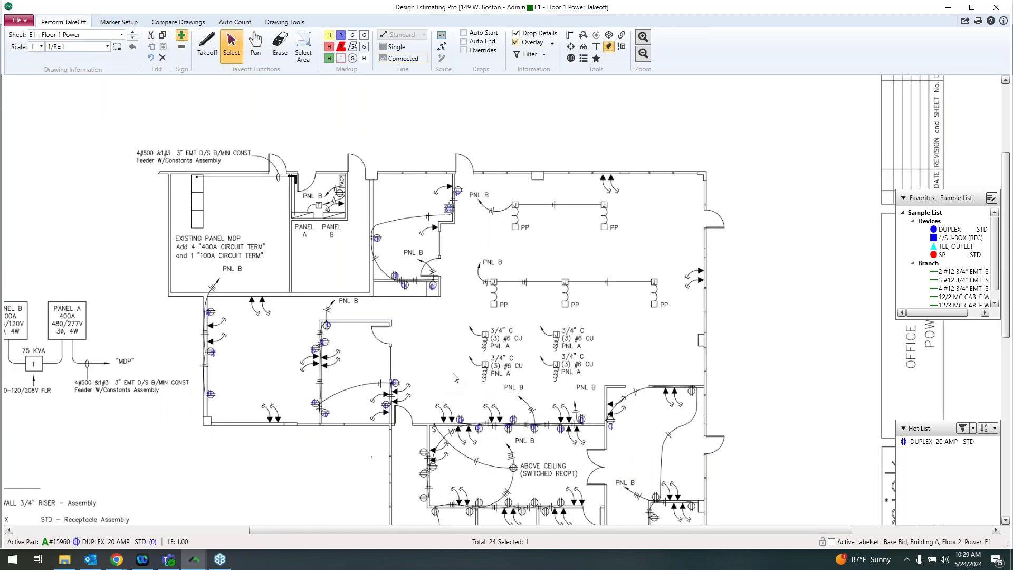
scroll(455, 364, down, 1)
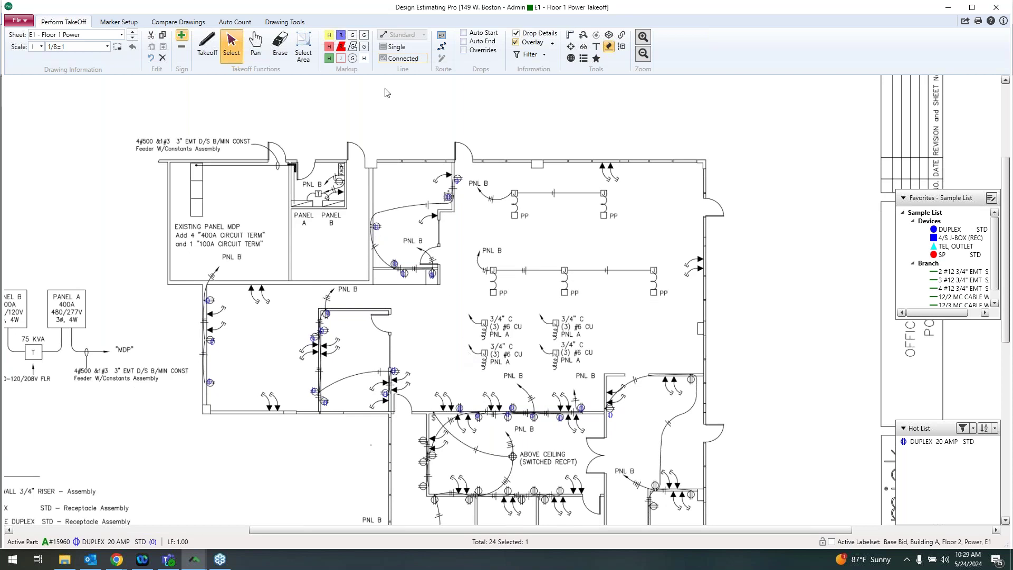
mouse_move(308, 11)
mouse_down()
mouse_move(383, 44)
mouse_move(610, 77)
mouse_move(734, 64)
mouse_move(901, 2)
mouse_move(308, 1)
mouse_up()
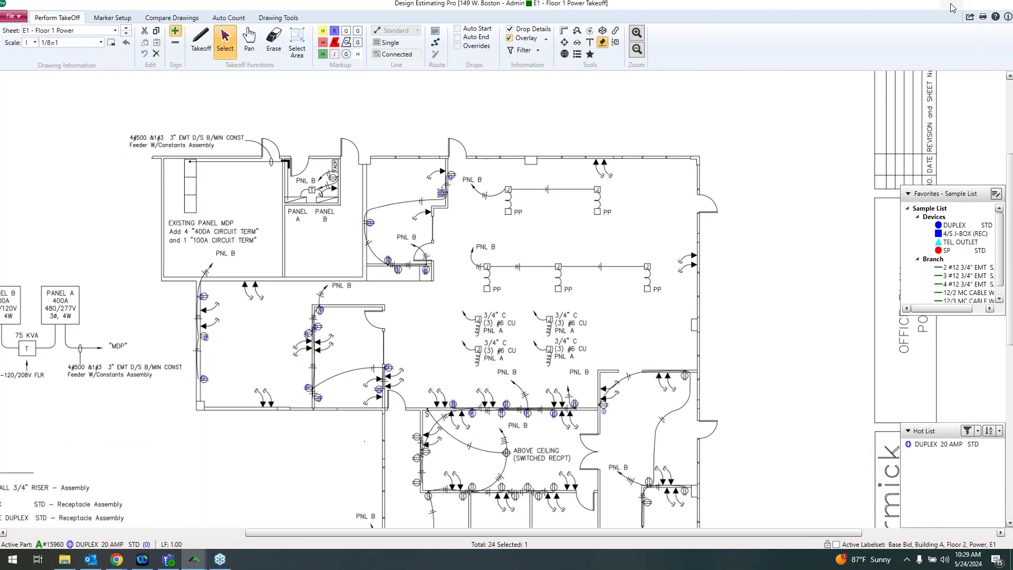
Switch to McCormick, select the single-strap branch assembly 3 #12 1/2" EMT S/S STRAP, and return to Design Estimating Pro to take it off
click(952, 7)
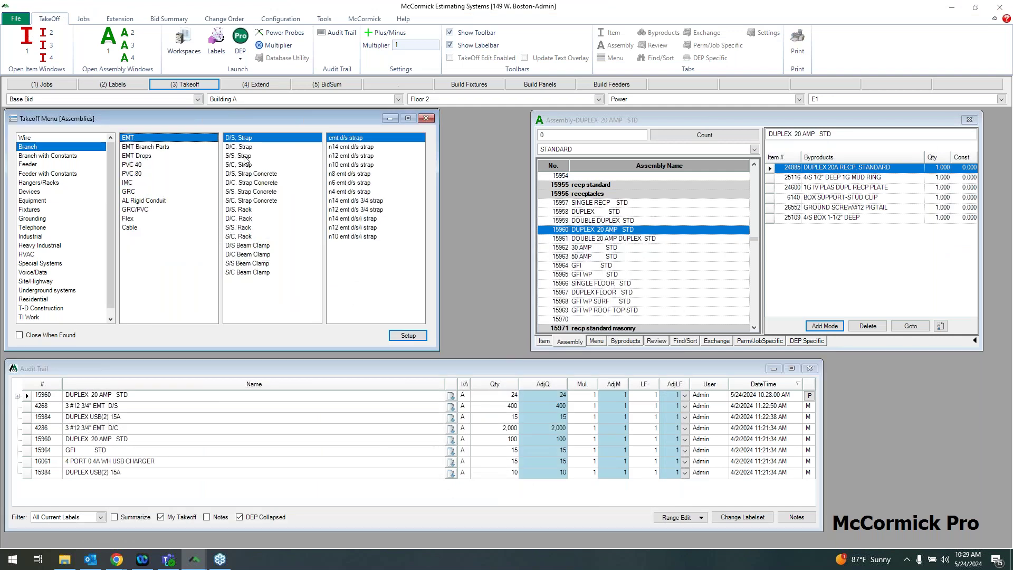
click(243, 156)
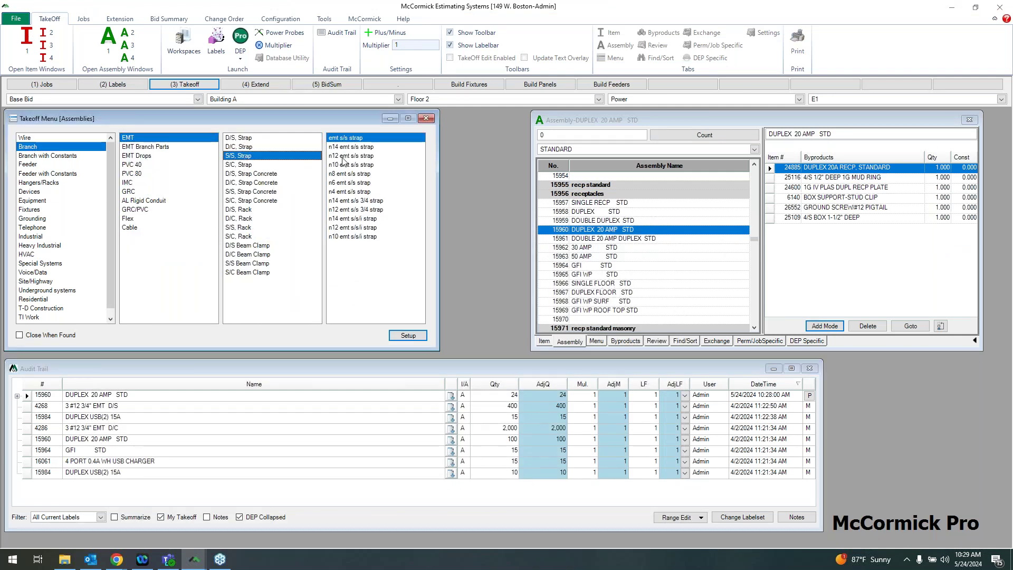
click(345, 156)
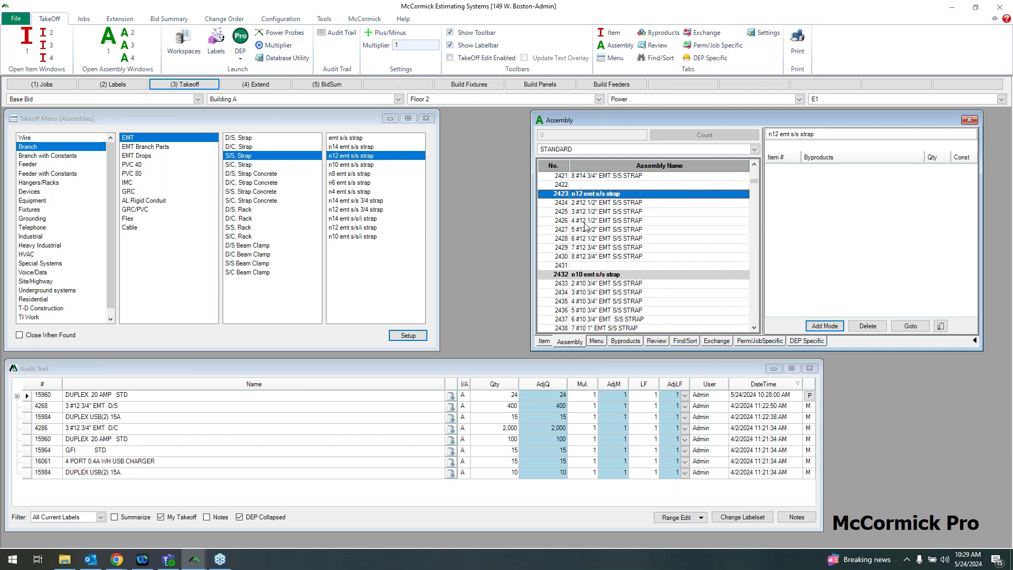
click(583, 212)
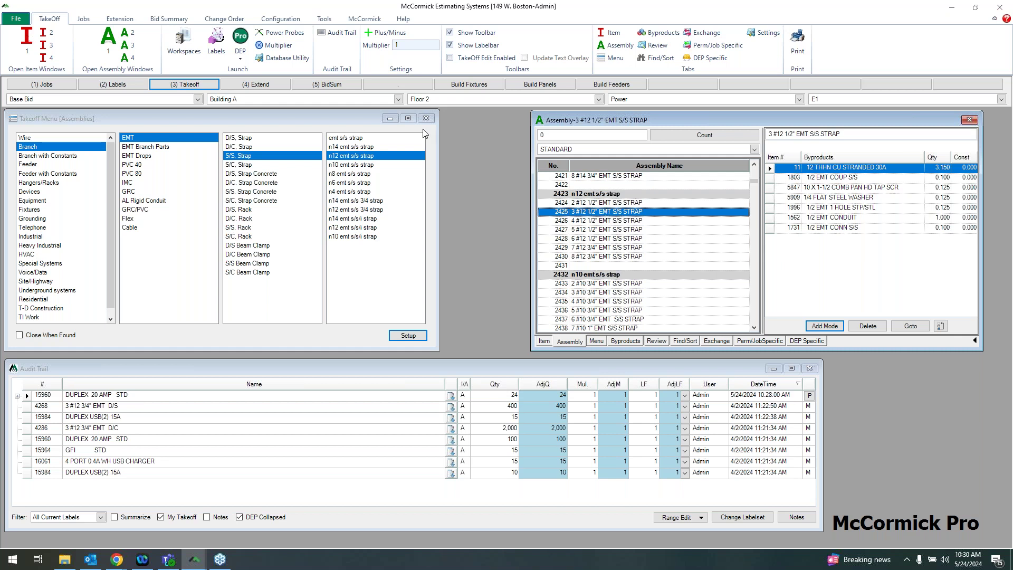
click(240, 37)
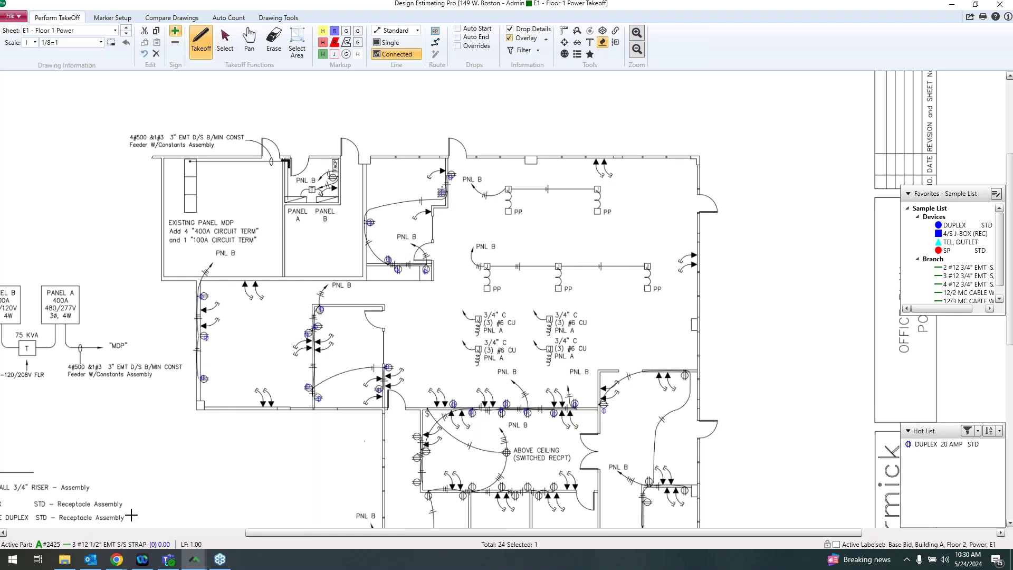
Draw a connected 3 #12 1/2" EMT S/S STRAP run about 78 ft long from the room's upper receptacle along its walls to Panel B
drag(382, 233, 388, 248)
scroll(389, 248, up, 2)
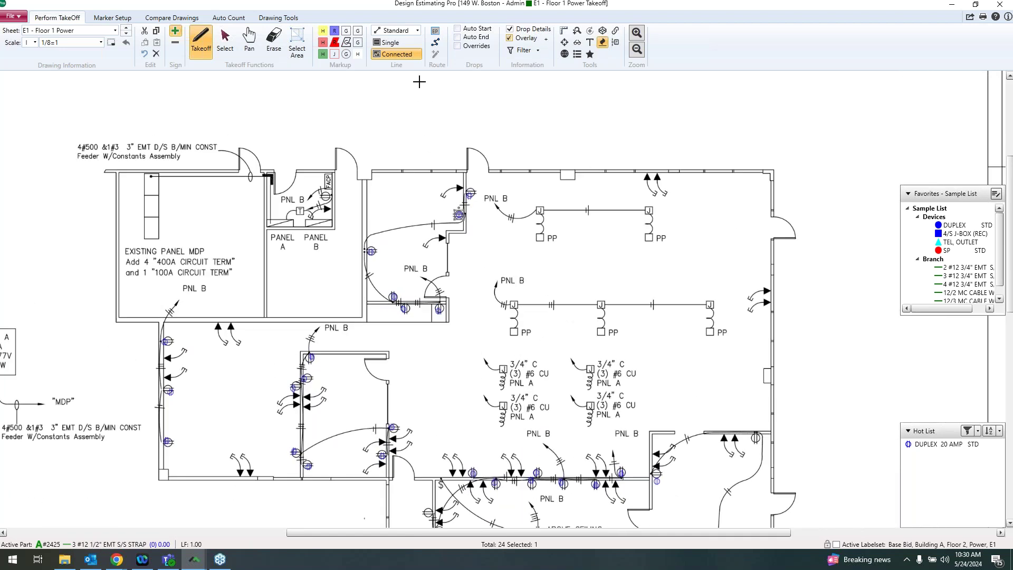
click(408, 55)
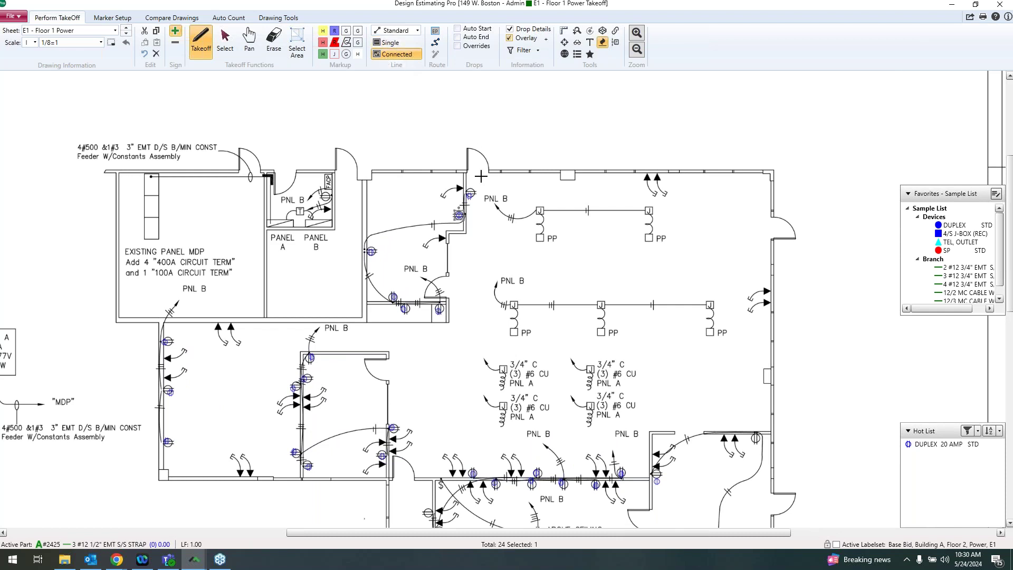
click(459, 215)
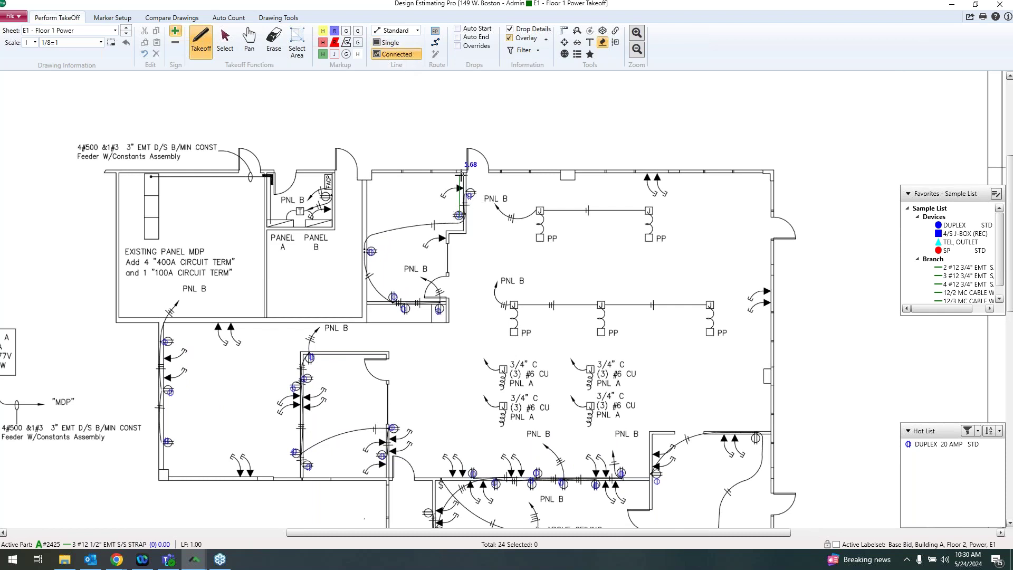
click(460, 170)
click(371, 170)
click(371, 304)
click(315, 300)
double_click(317, 221)
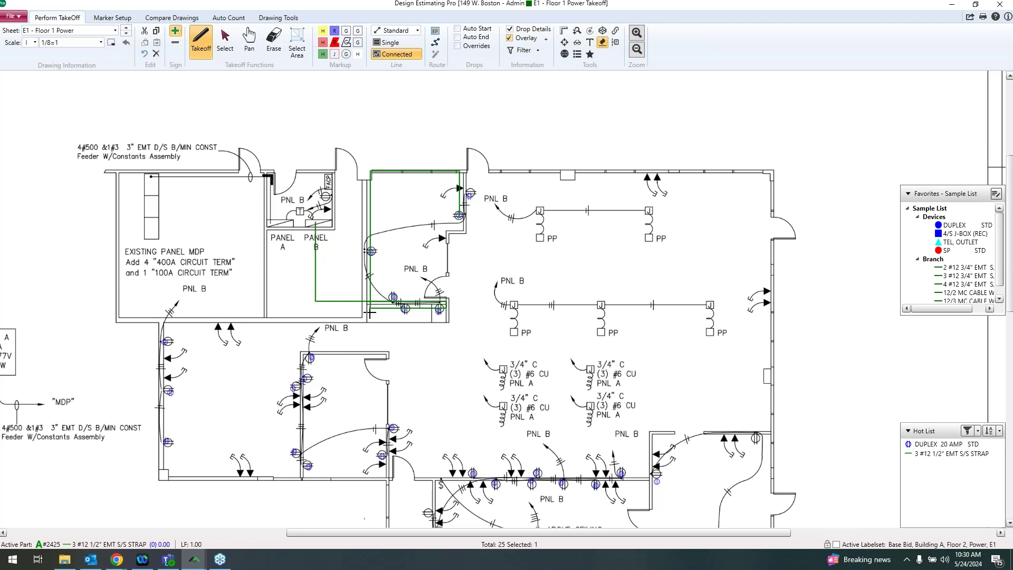
scroll(333, 282, up, 1)
scroll(333, 282, up, 2)
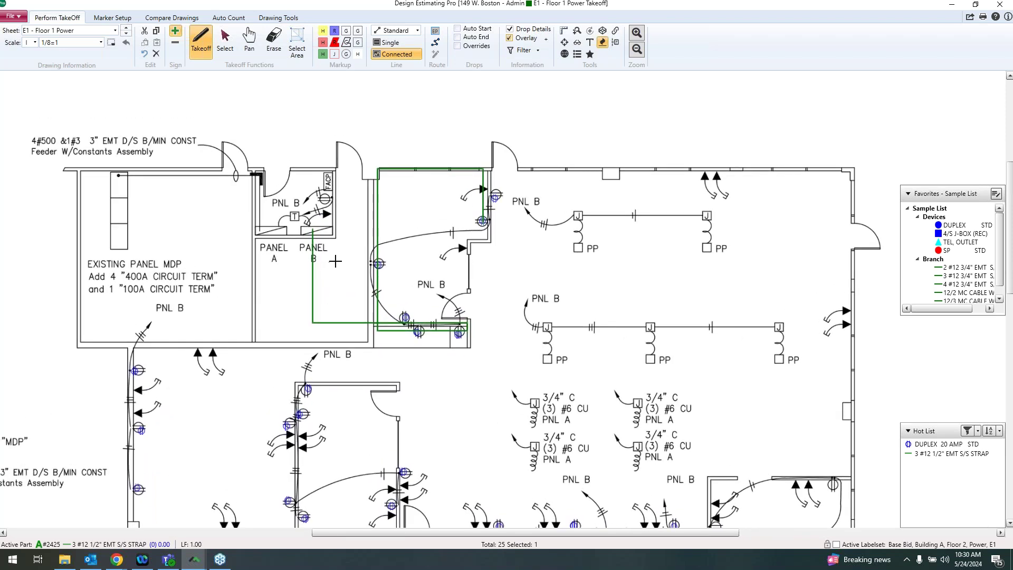
key(Escape)
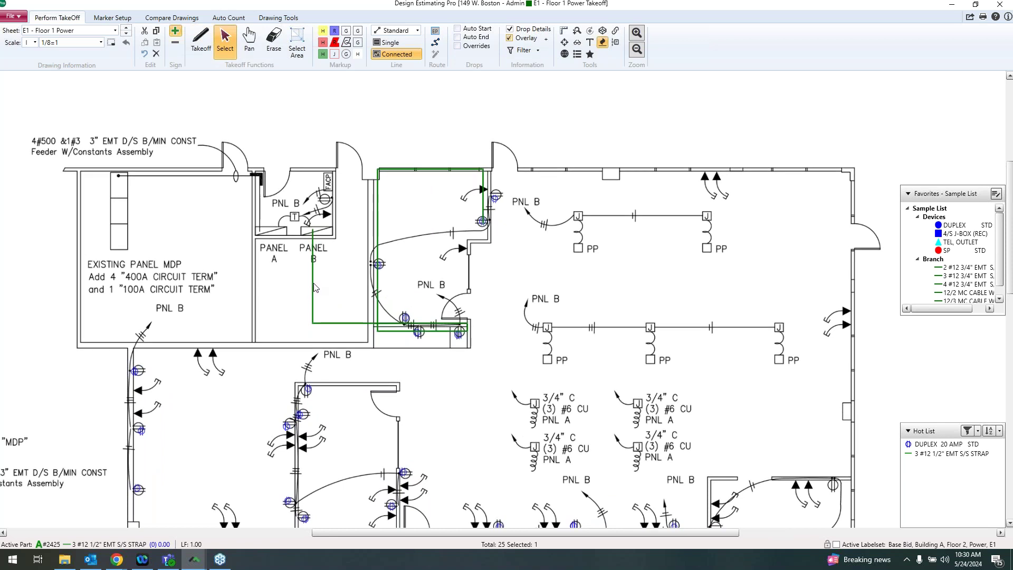
key(Escape)
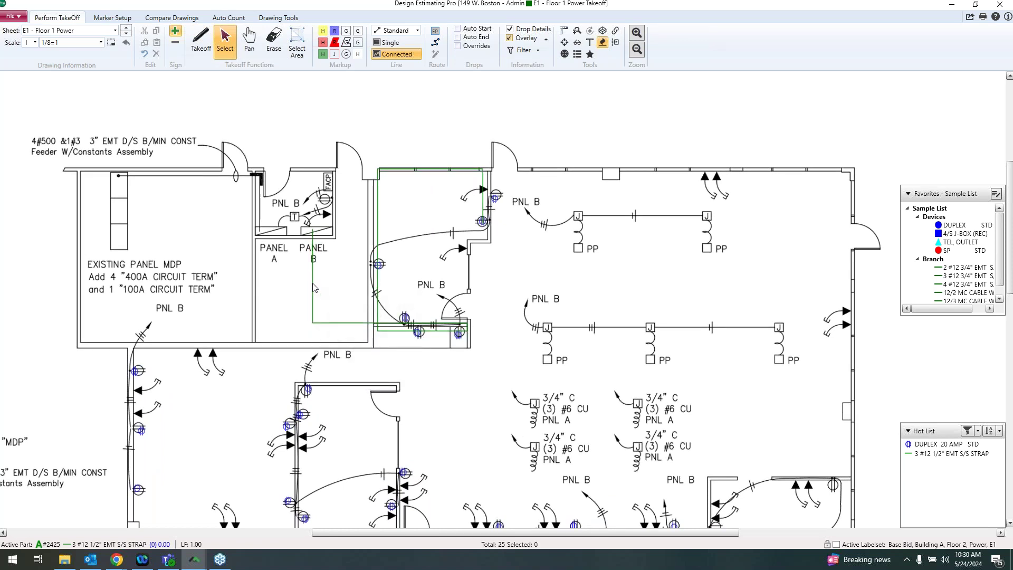
Set the conduit run's text overlay to "3#12 1/2inch", applying it to matching parts and the main database
double_click(313, 232)
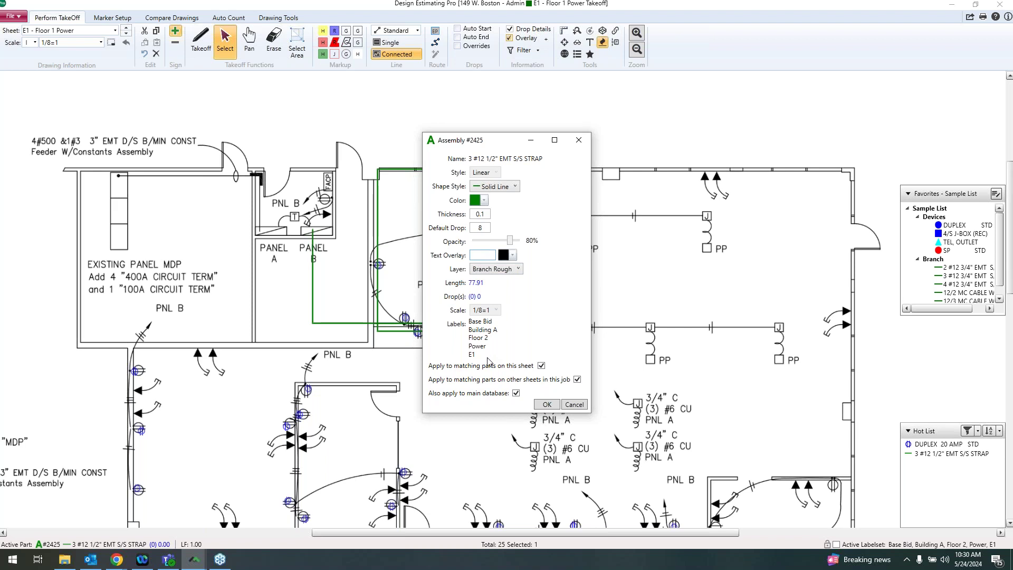
text(3#12 1/2inch)
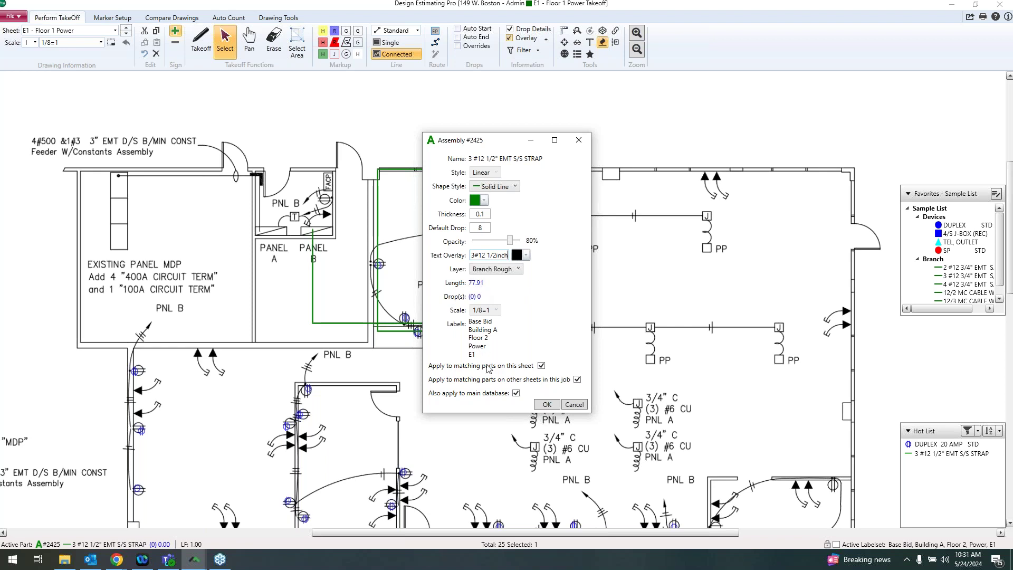
click(544, 405)
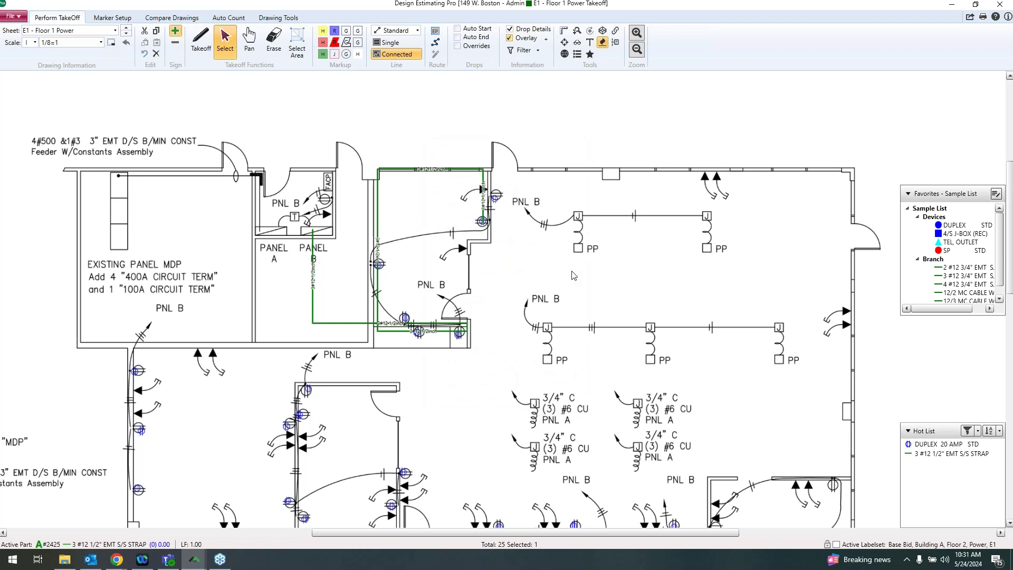
Add the default drop value to the Panel B end of the 3 #12 1/2" EMT S/S STRAP run
drag(542, 253, 548, 261)
scroll(548, 261, up, 2)
drag(469, 398, 528, 413)
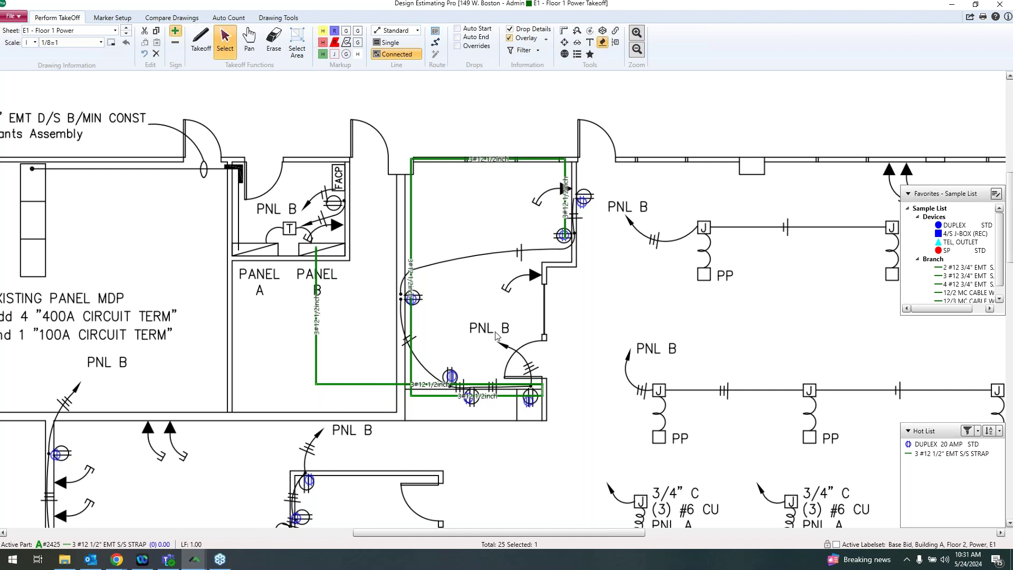
drag(468, 301, 437, 340)
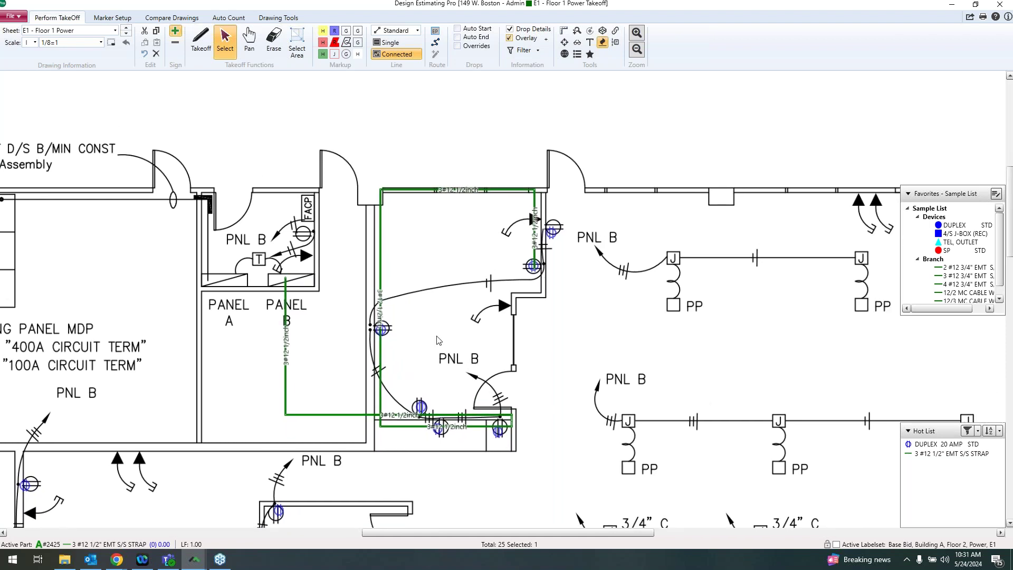
click(284, 299)
click(285, 300)
right_click(287, 299)
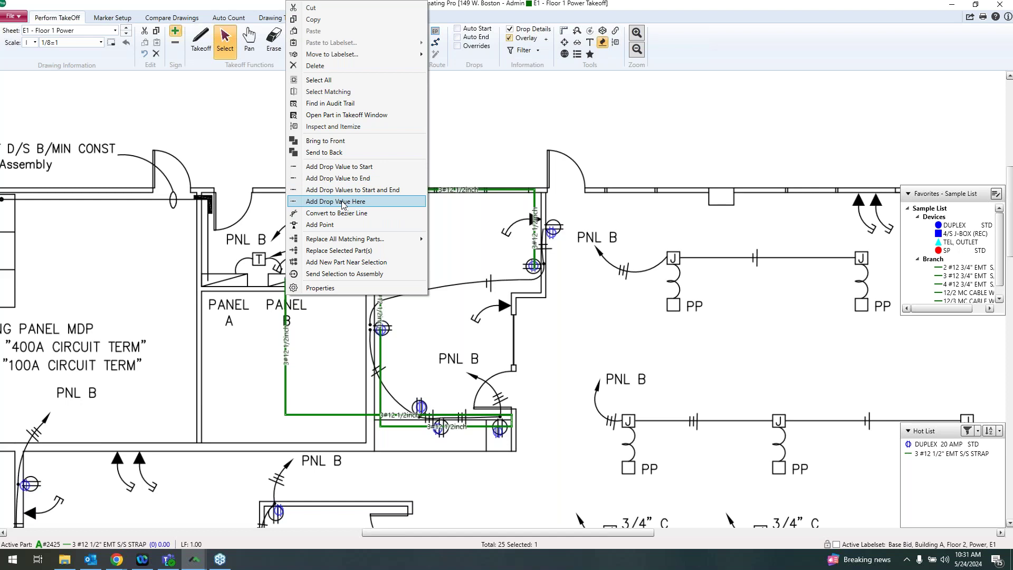
click(355, 179)
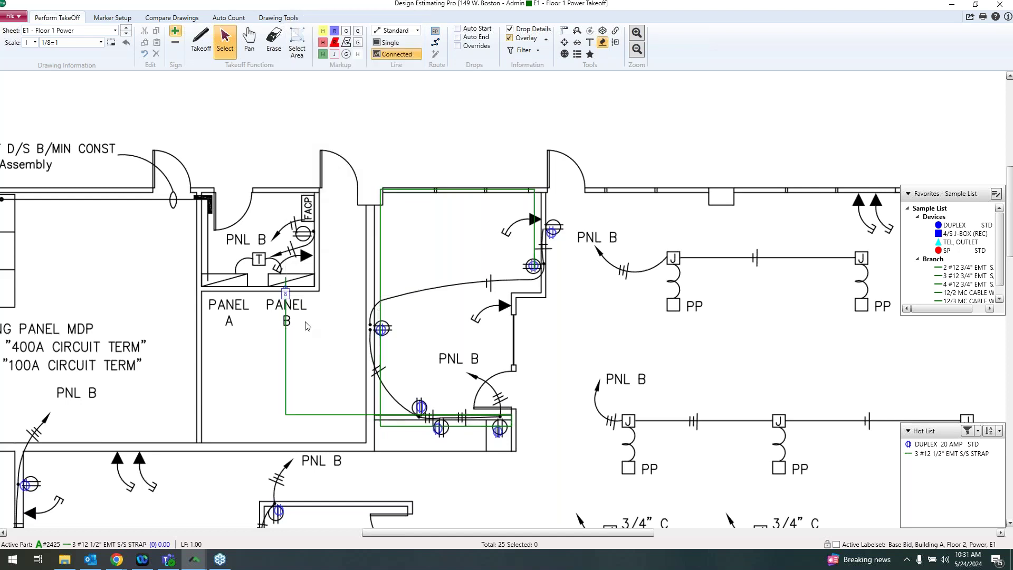
Set the drop value at the Panel B end of the conduit run to 10
scroll(302, 330, up, 1)
scroll(303, 330, up, 3)
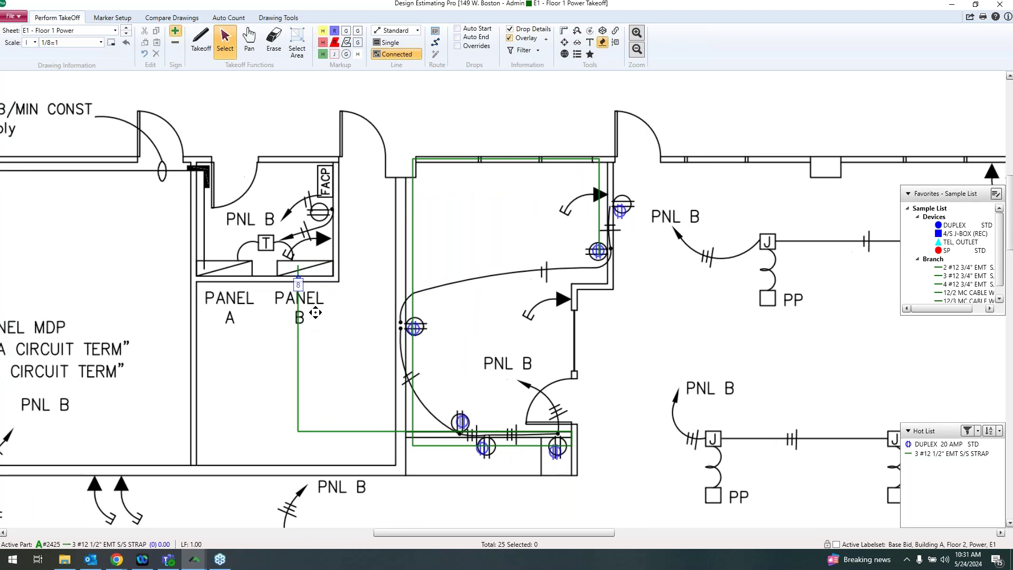
scroll(292, 325, up, 1)
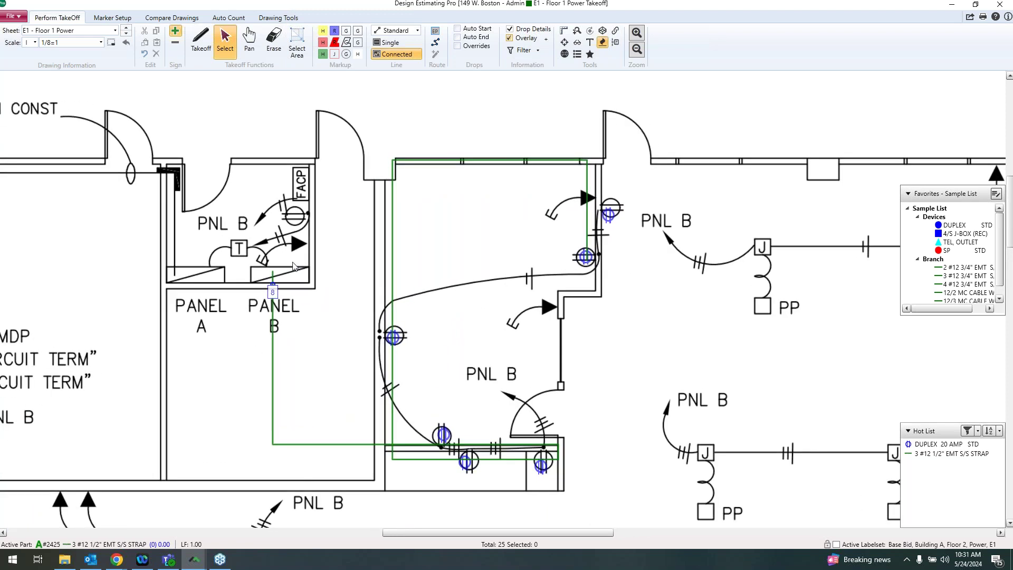
scroll(287, 300, up, 1)
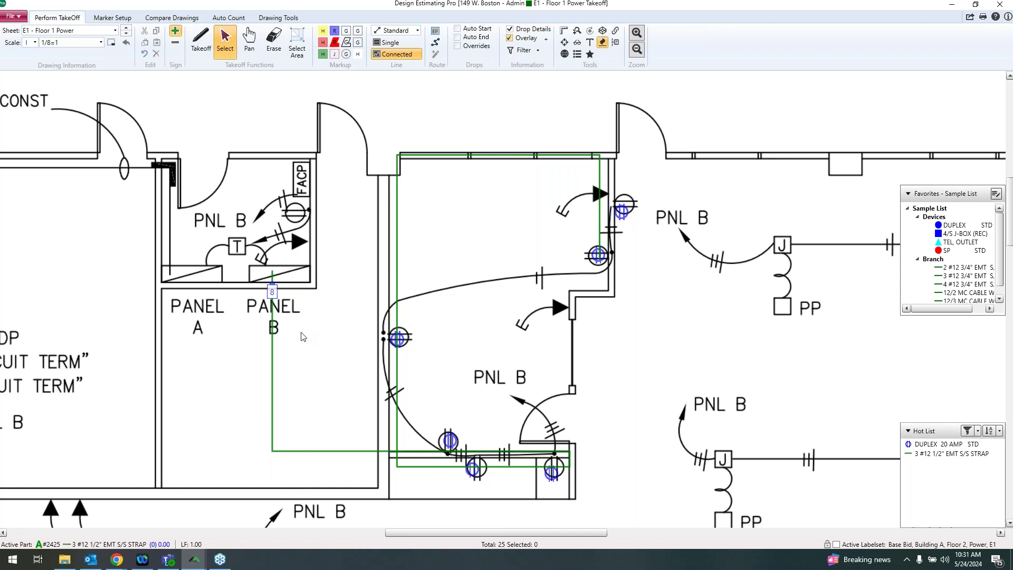
click(273, 317)
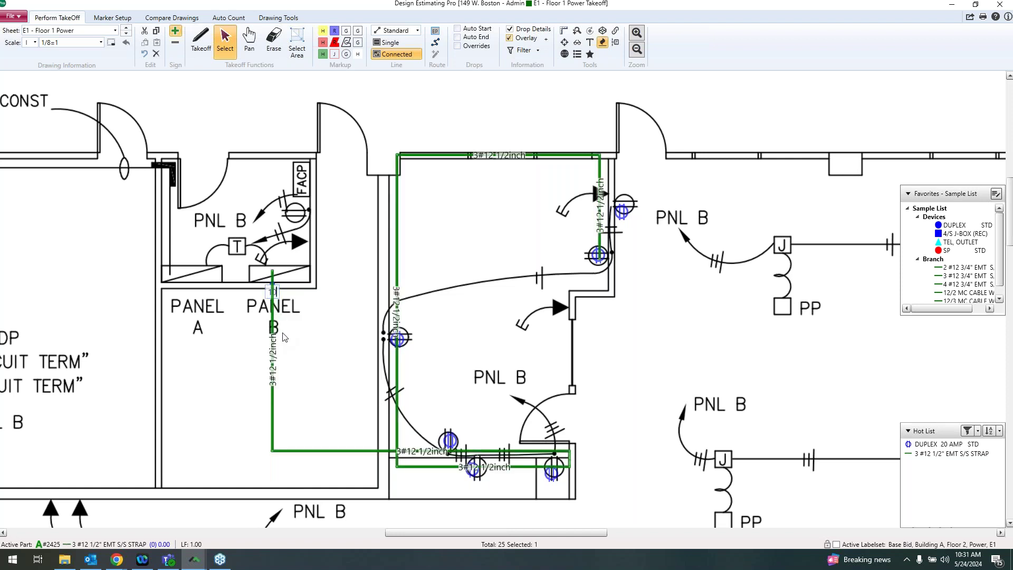
click(288, 338)
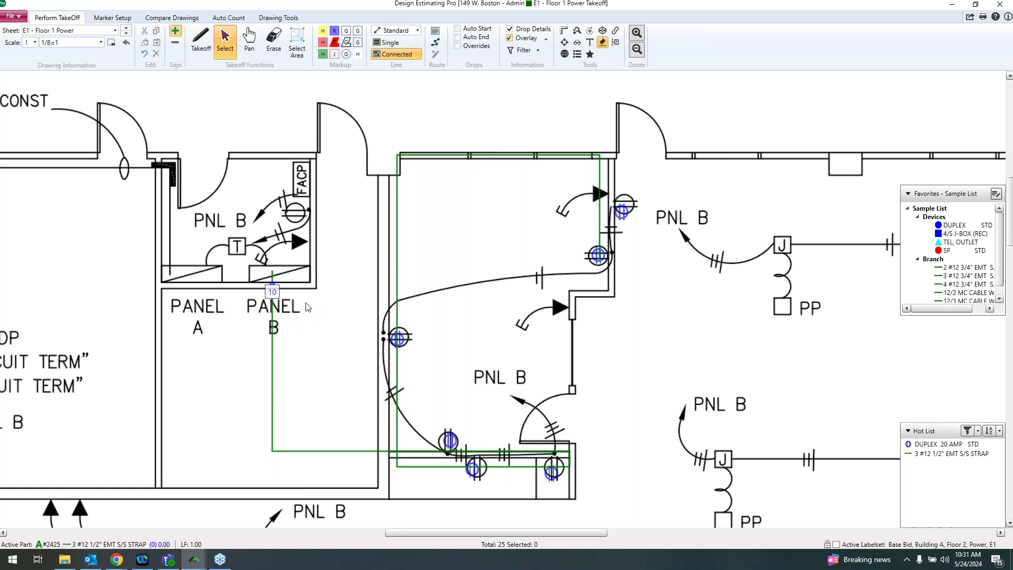
Enable automatic start and end drops with overrides of 7 and 12, and draw a straight conduit run above the building's upper wall
drag(313, 300, 291, 355)
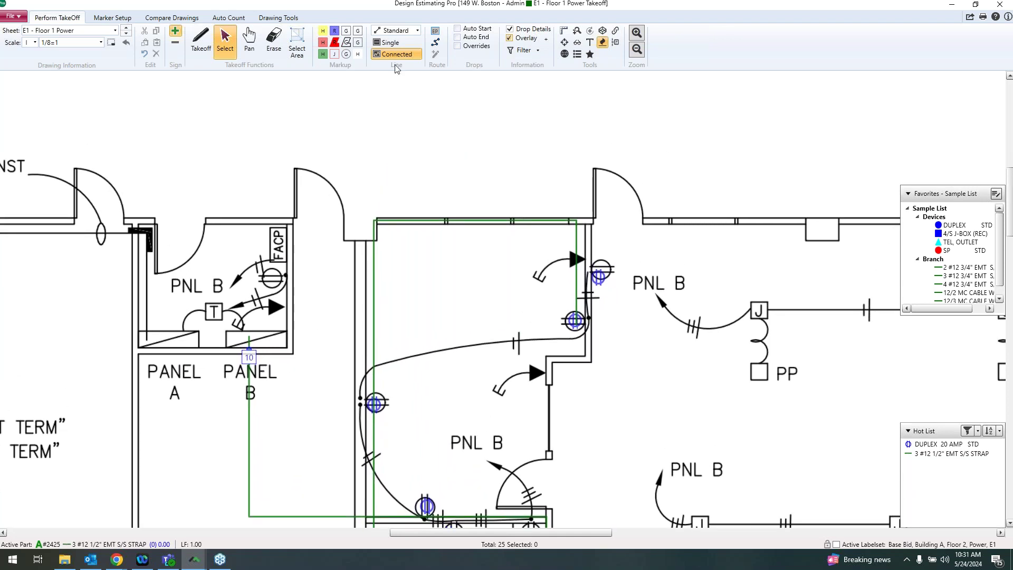
click(458, 30)
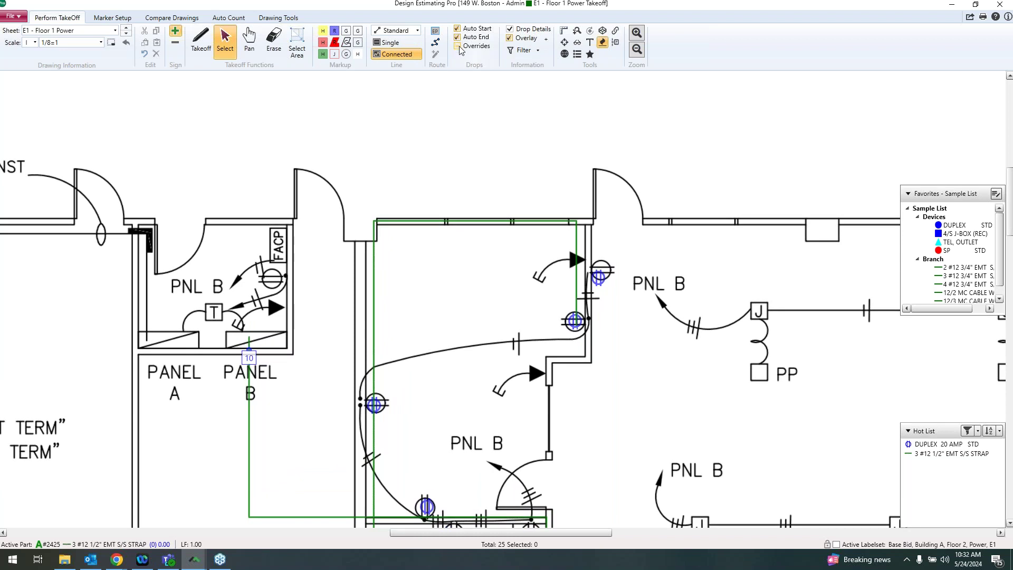
click(458, 46)
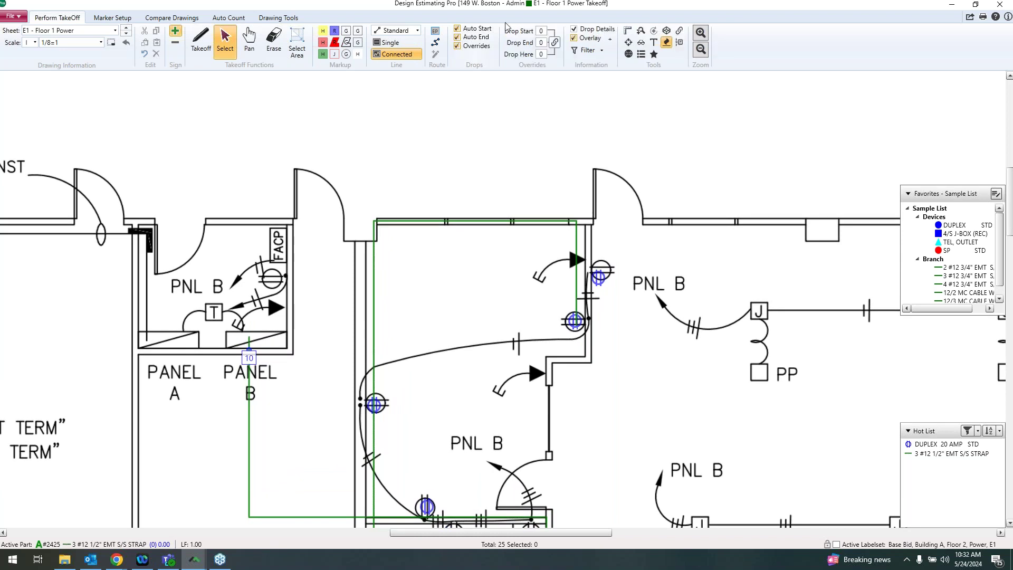
click(542, 33)
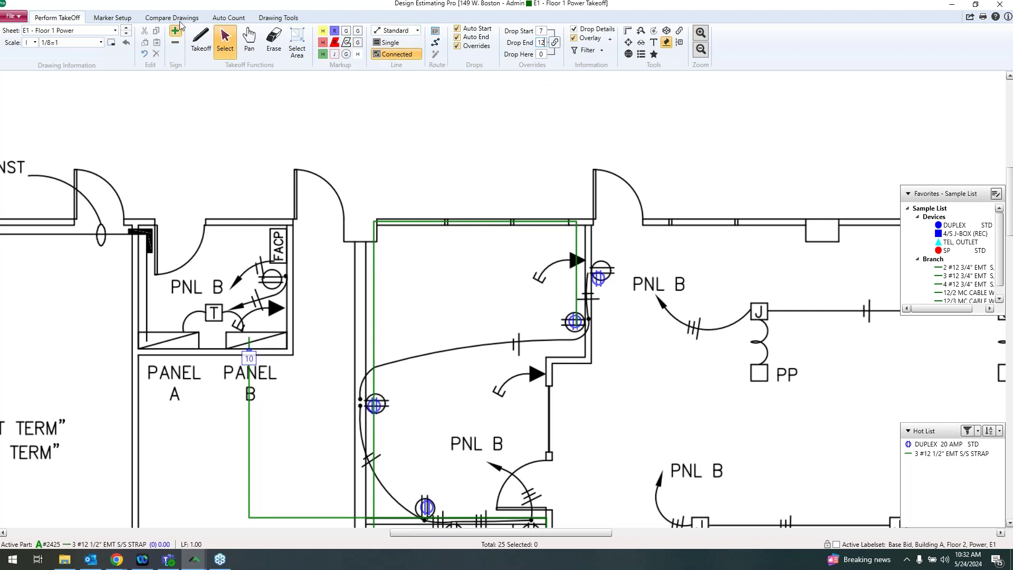
click(198, 40)
click(538, 168)
double_click(839, 173)
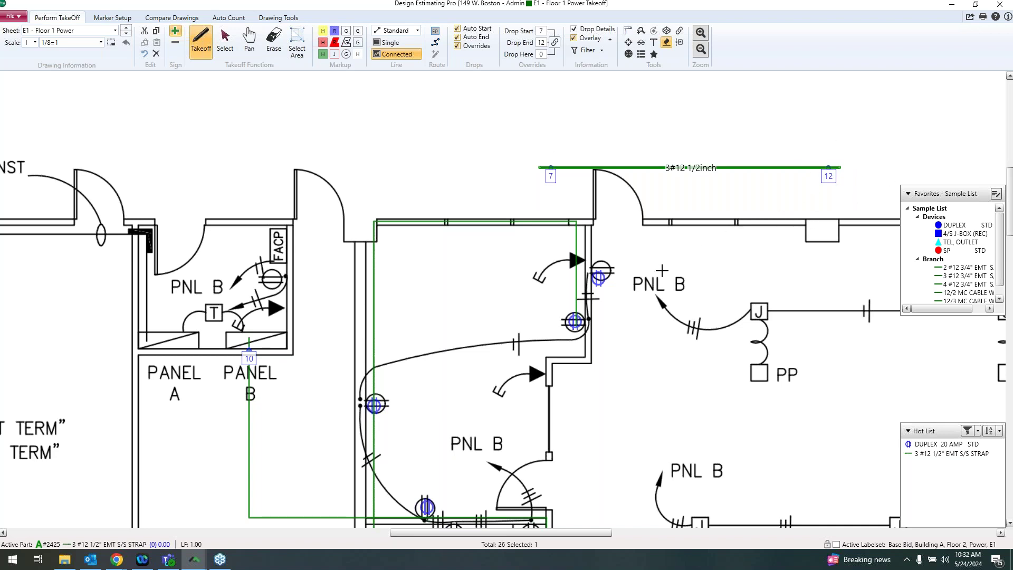
scroll(669, 334, down, 3)
scroll(669, 334, down, 4)
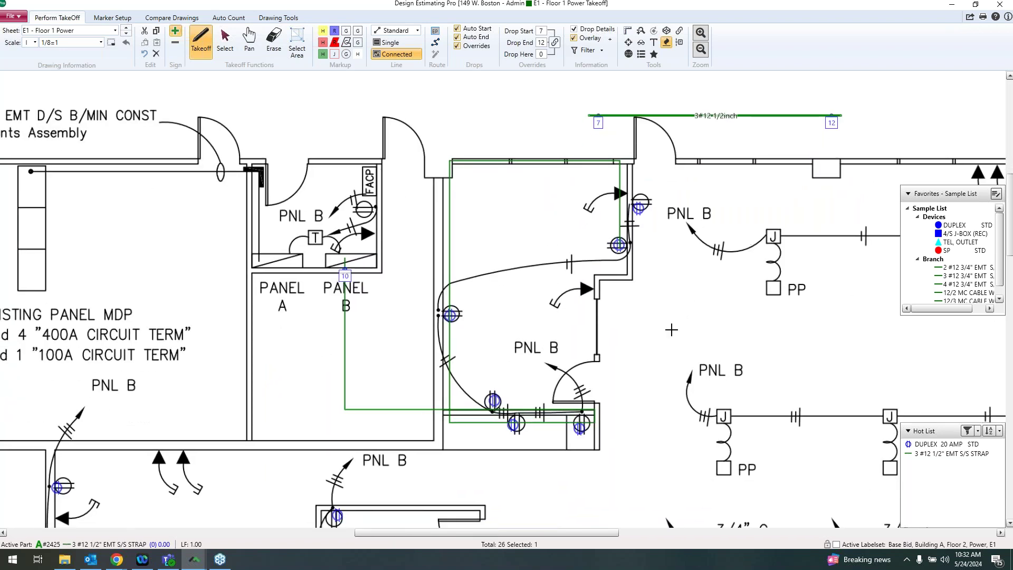
scroll(580, 330, down, 3)
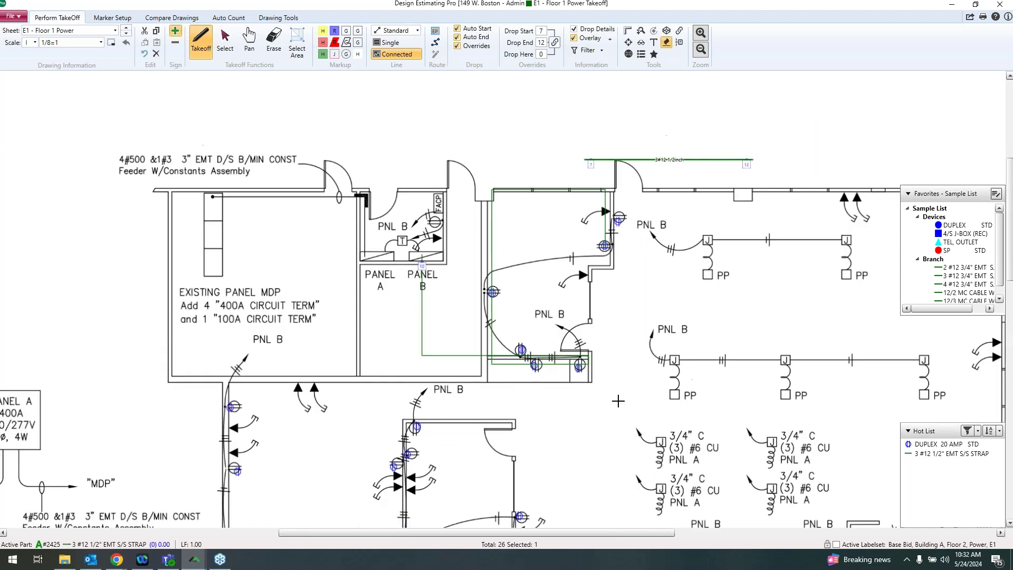
scroll(518, 363, down, 2)
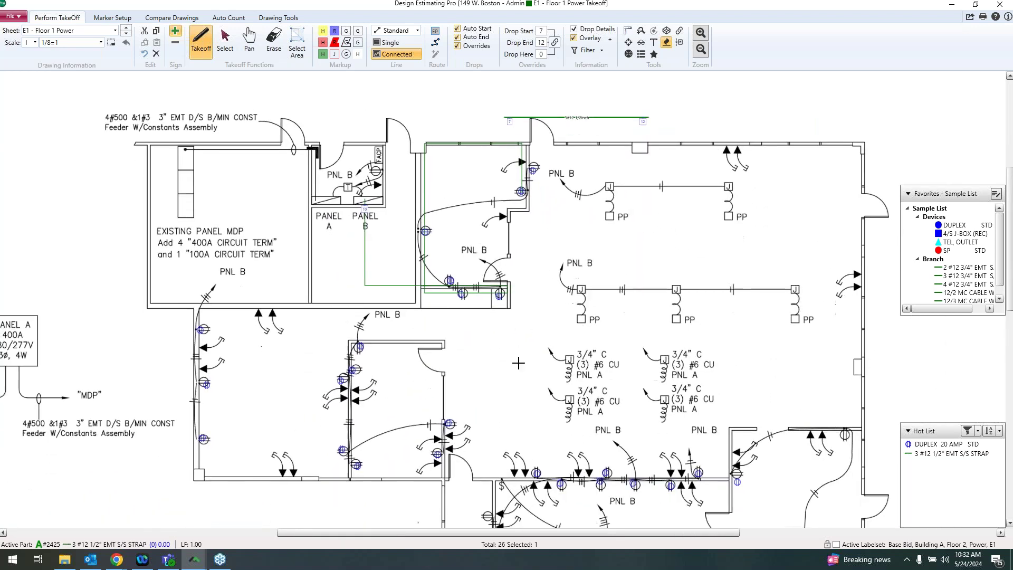
key(Escape)
Move the Hot List up beneath the Favorites list and make DUPLEX 20 AMP STD the active takeoff part from it
drag(923, 430, 939, 337)
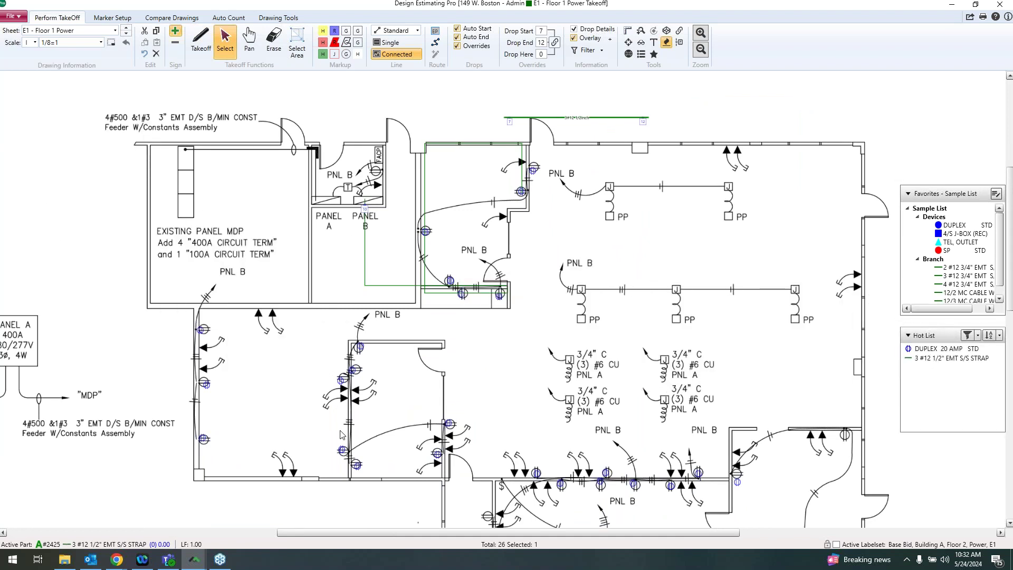
click(952, 360)
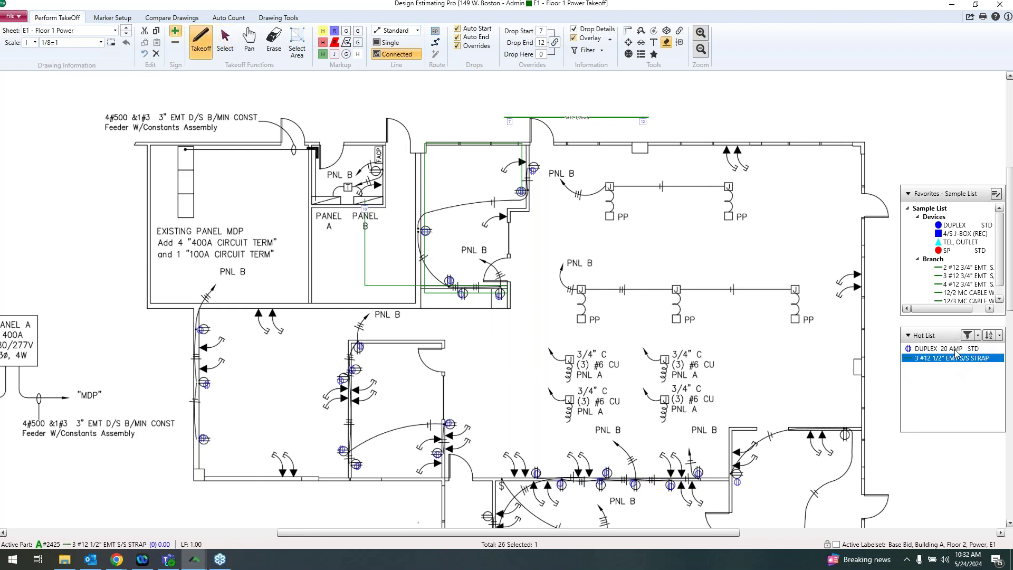
click(955, 349)
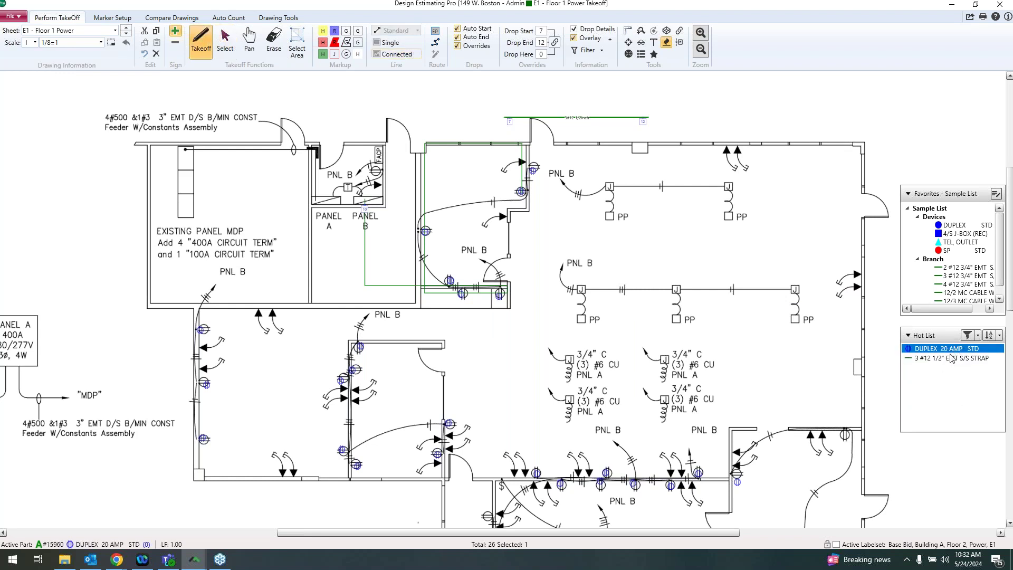
Move the Hot List slightly lower so that there is a gap between it and the Favorites list
click(951, 358)
click(953, 351)
drag(946, 335, 946, 349)
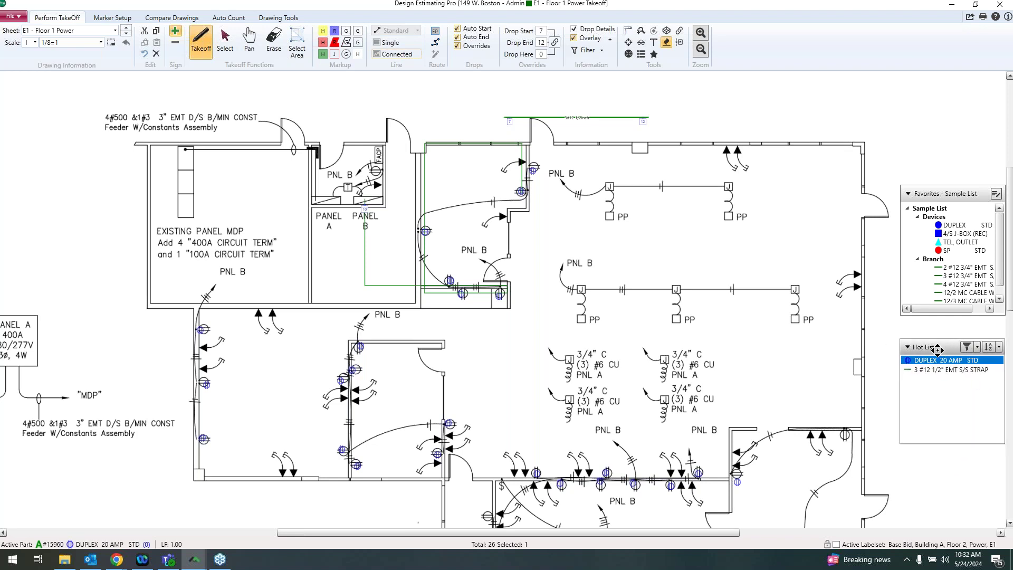
drag(947, 193, 946, 194)
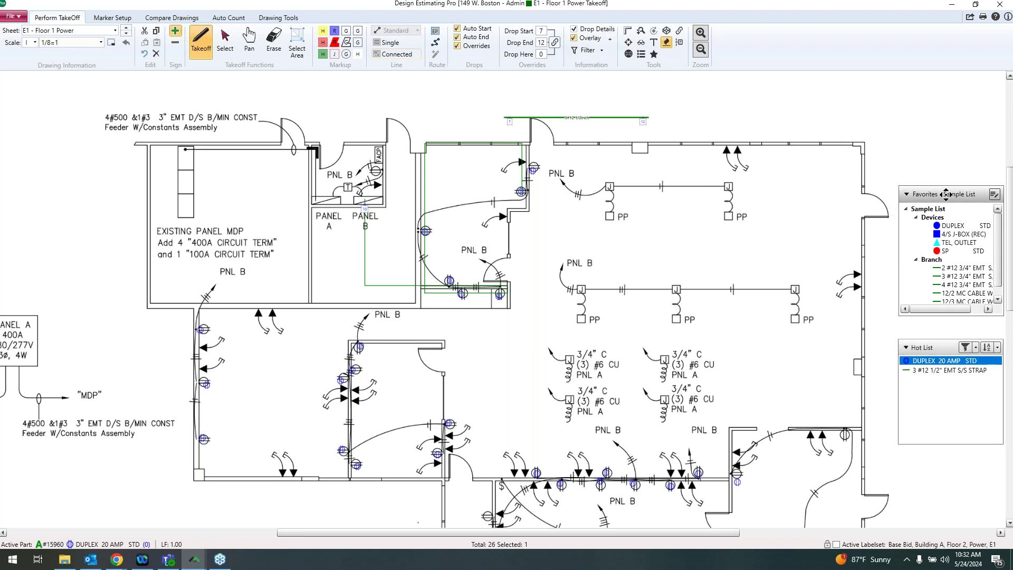
Place three SP STD switches from the Favorites list: inside the upper-wall door, beside the FACP, and on the existing panel MDP room's upper wall
click(949, 253)
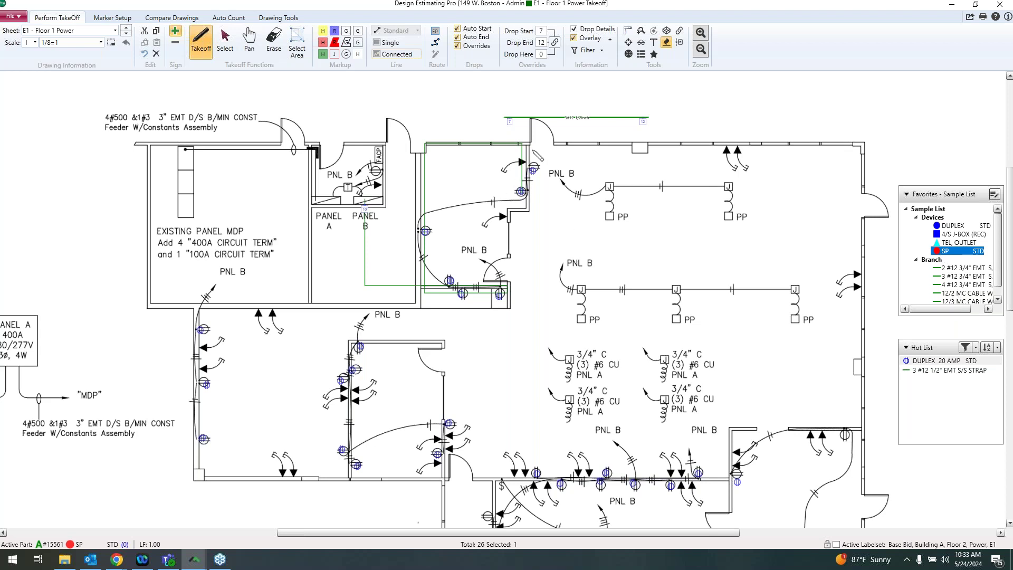
click(532, 149)
click(386, 159)
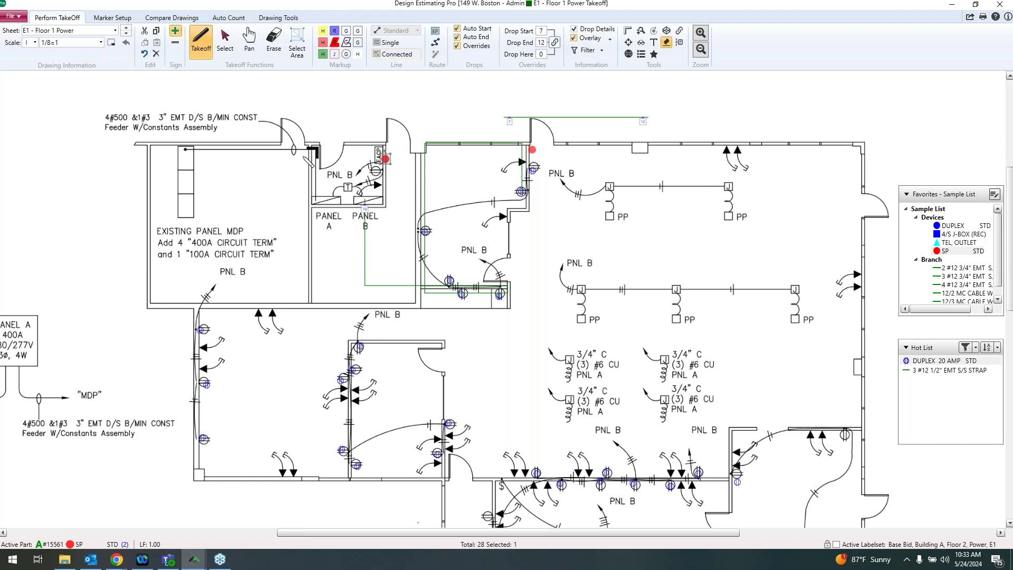
click(270, 148)
scroll(566, 278, up, 2)
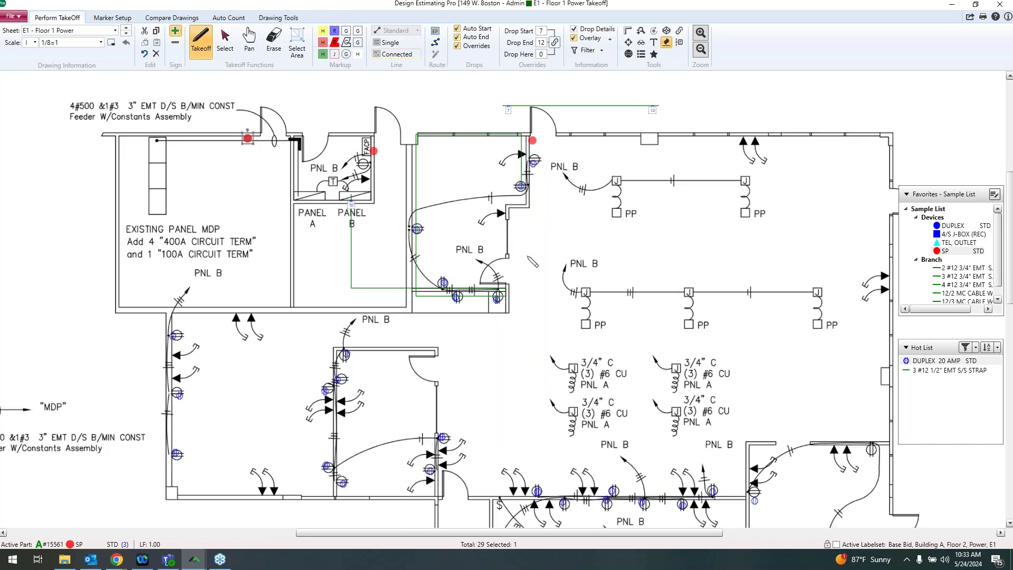
drag(566, 278, 602, 313)
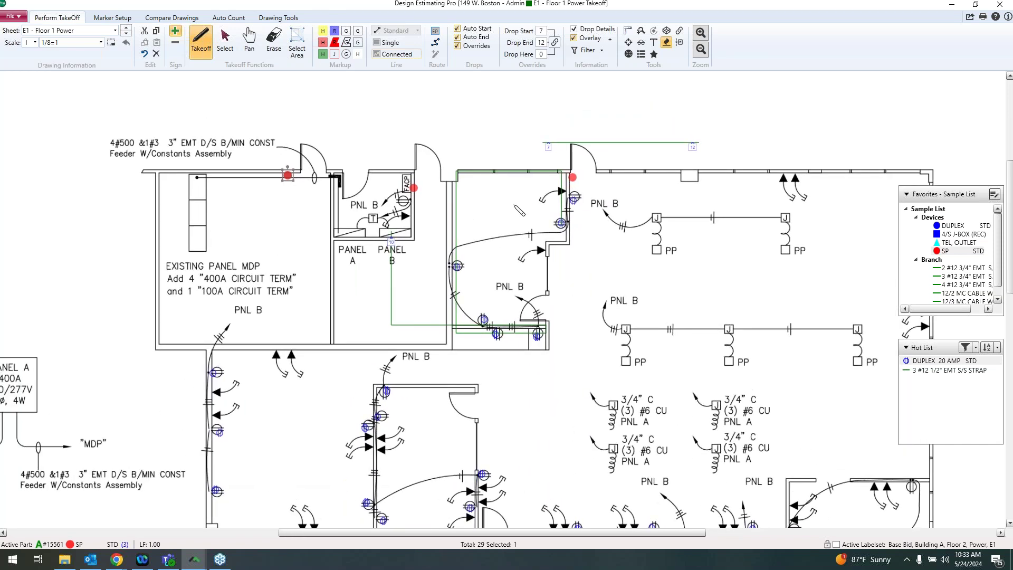
key(Escape)
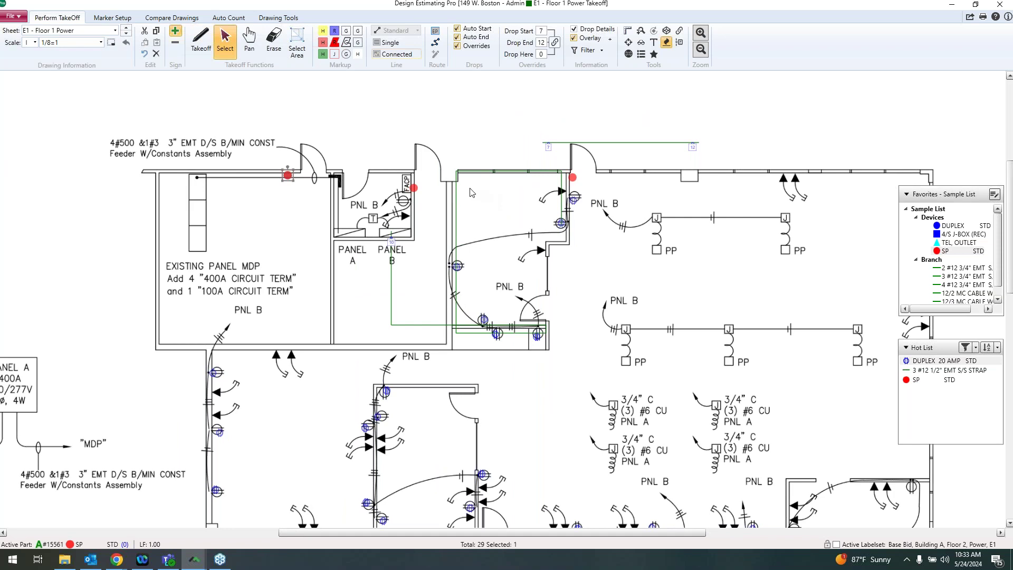
Change the shape style of the placed SP STD switches from a circle to the SP symbol, keeping the options that apply it to matching parts
click(414, 188)
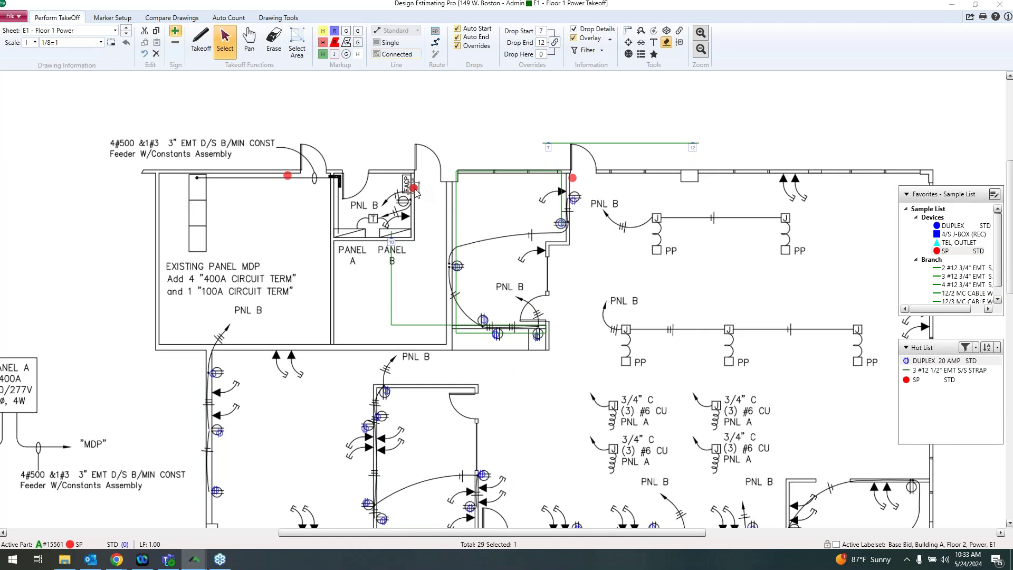
double_click(414, 188)
click(487, 186)
scroll(512, 285, down, 3)
scroll(514, 299, down, 1)
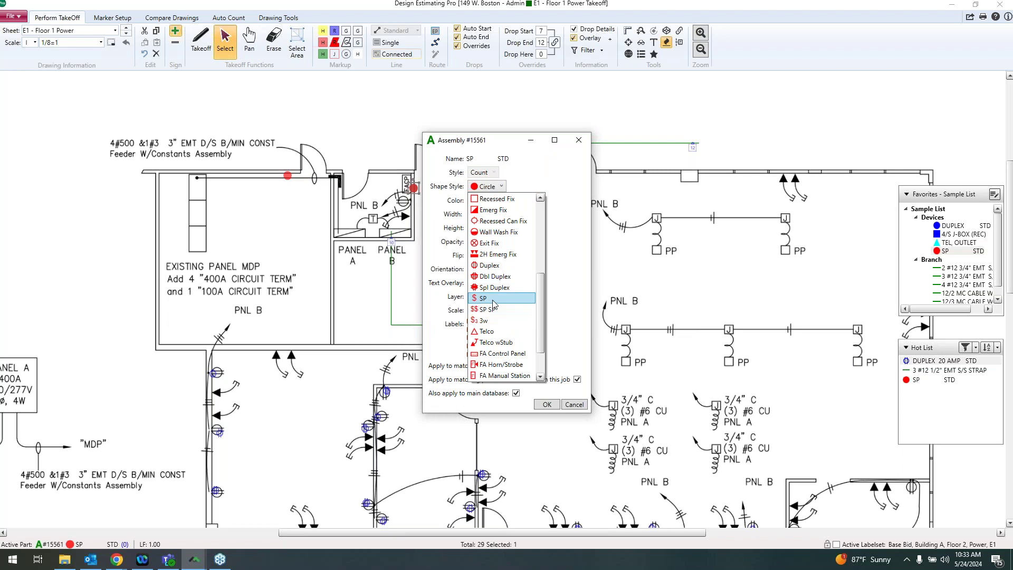
click(494, 298)
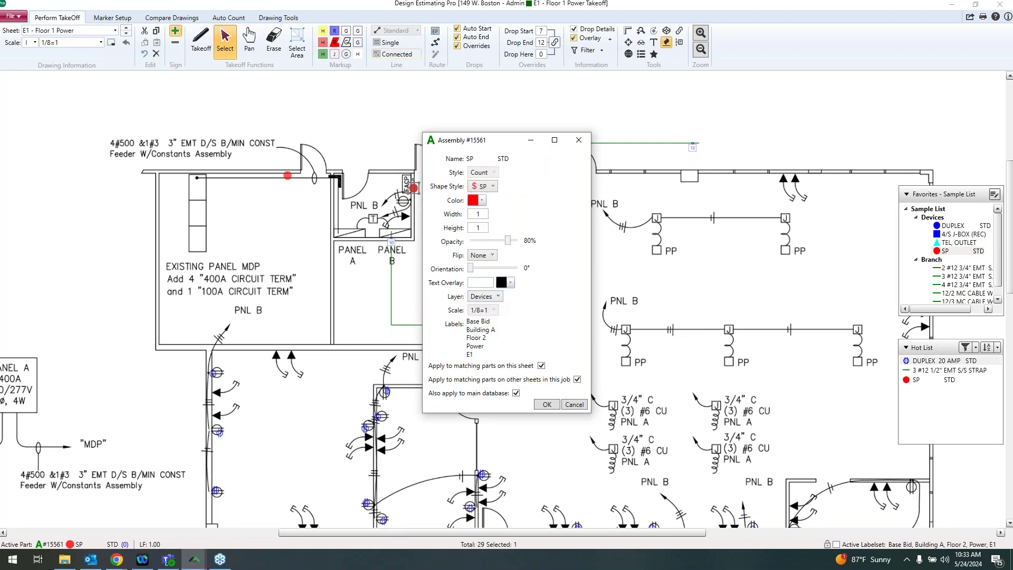
click(547, 404)
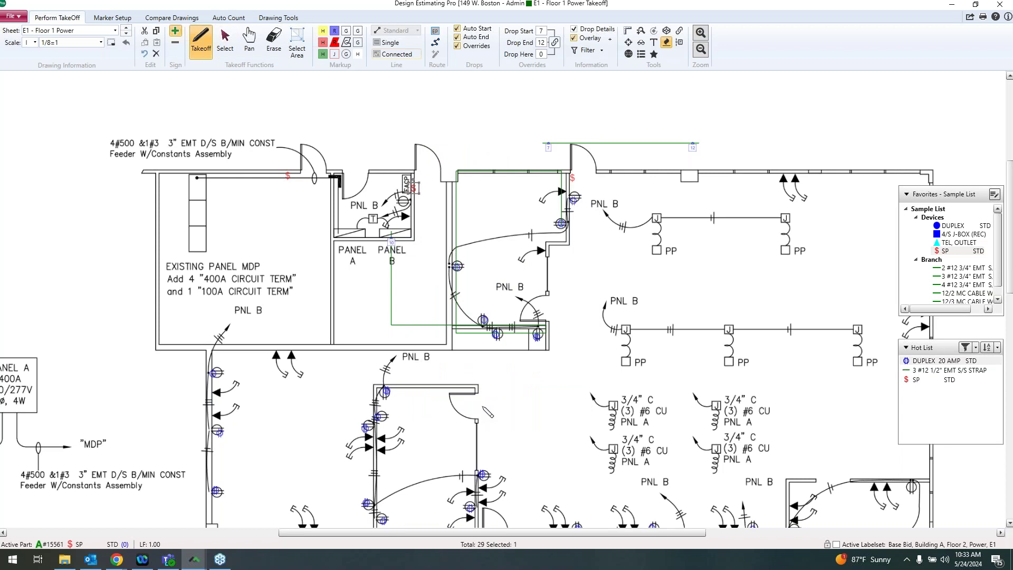
Open the E-3 - Voice-Data-Fire-001 sheet and set its scale to 1/8=1
scroll(487, 411, down, 3)
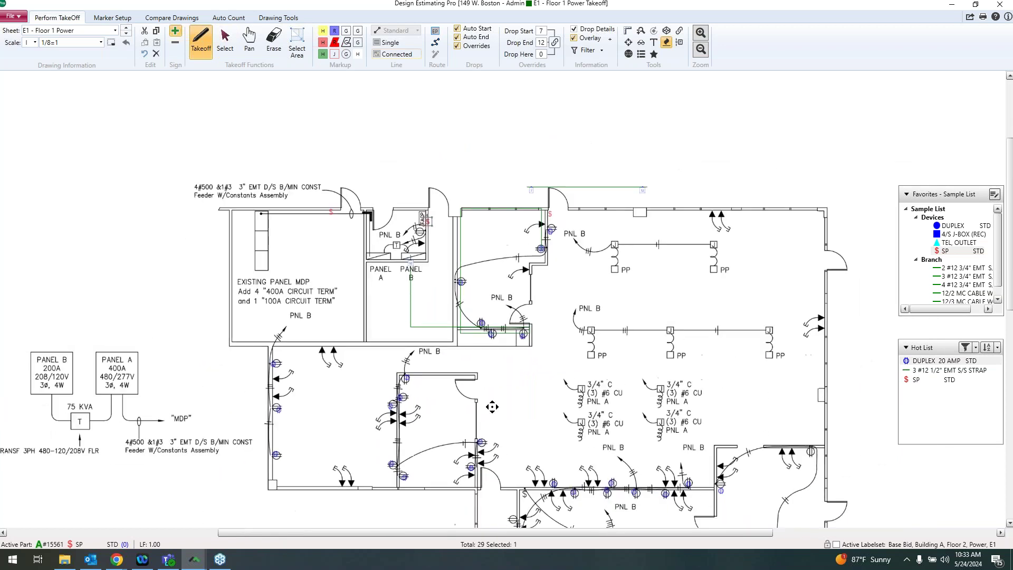
scroll(492, 406, down, 3)
scroll(509, 373, down, 5)
scroll(509, 373, down, 3)
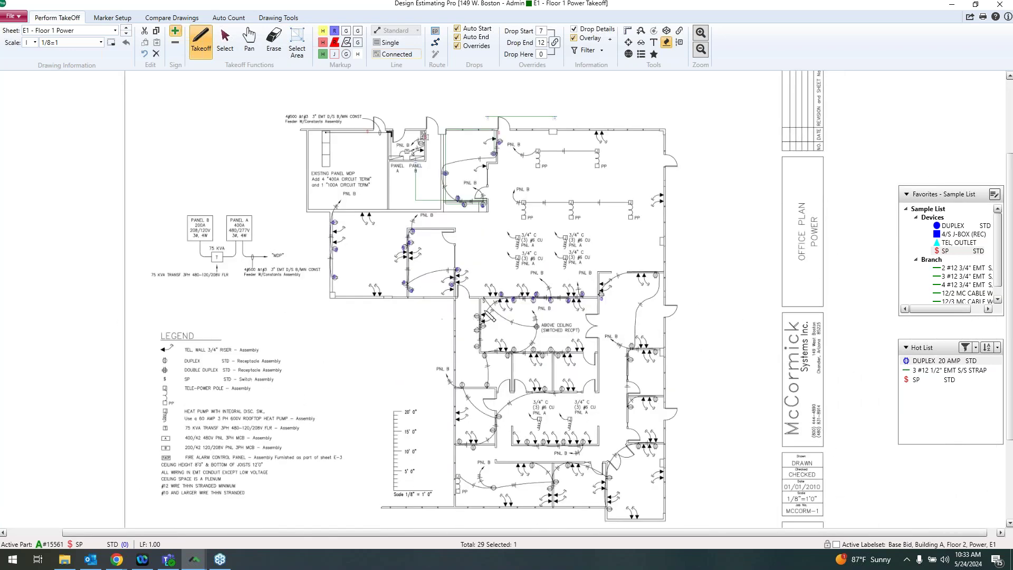
scroll(489, 314, down, 3)
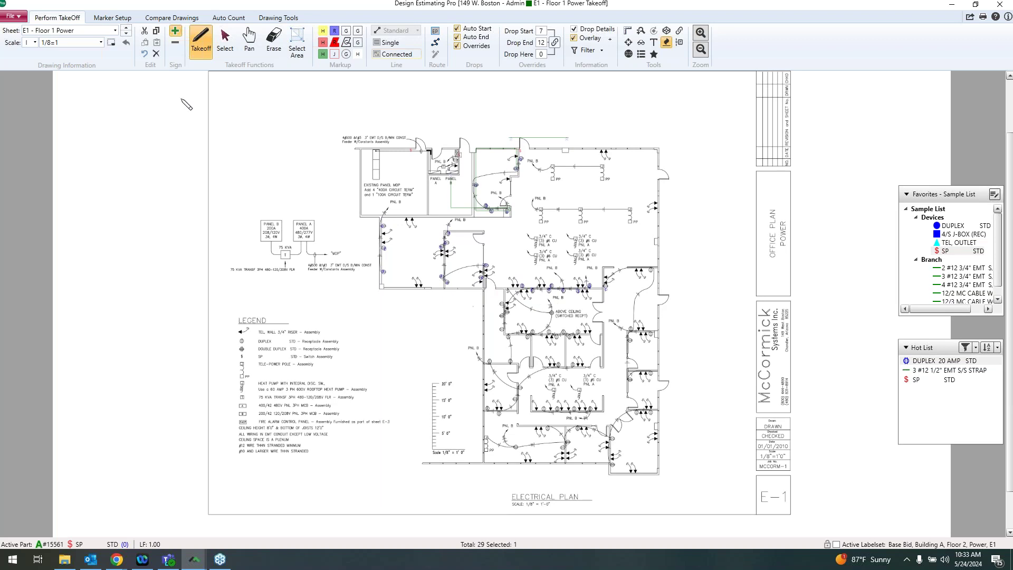
click(115, 30)
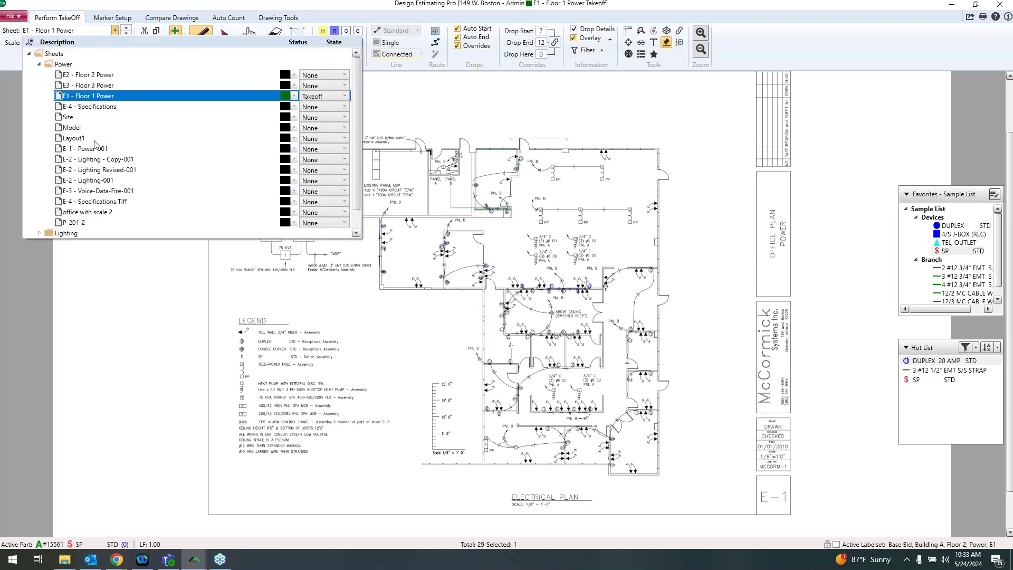
click(97, 190)
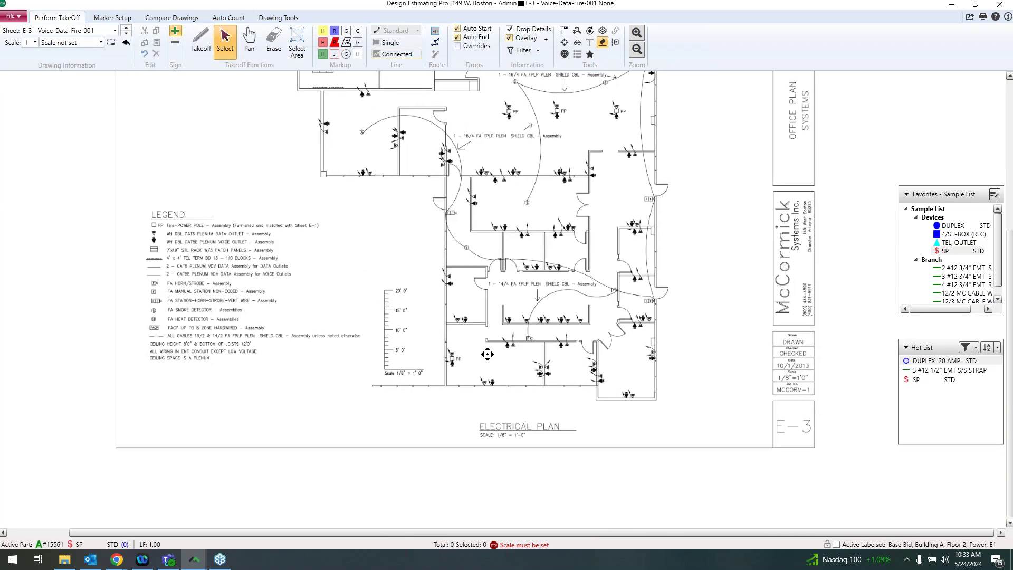
click(100, 42)
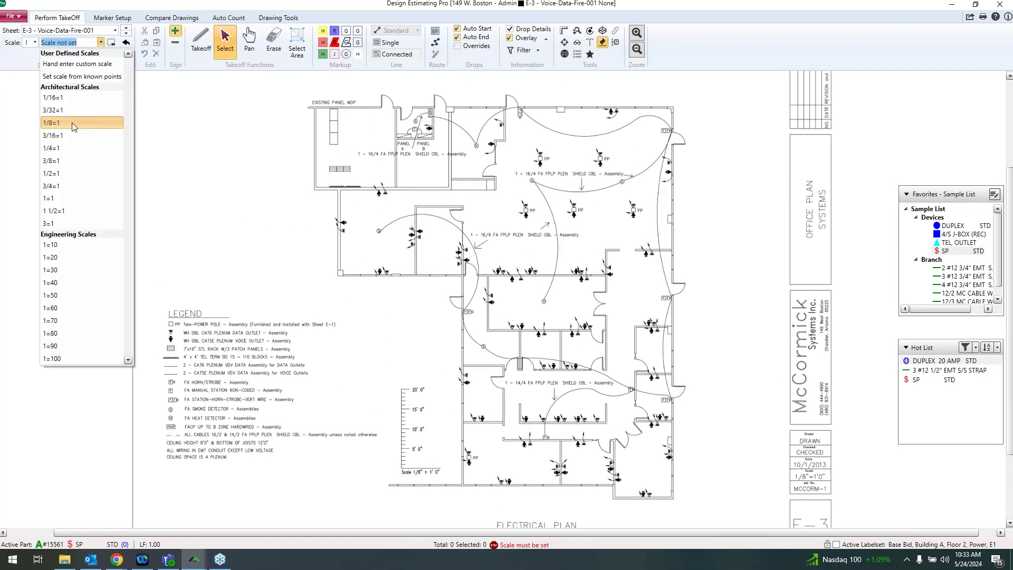
click(72, 120)
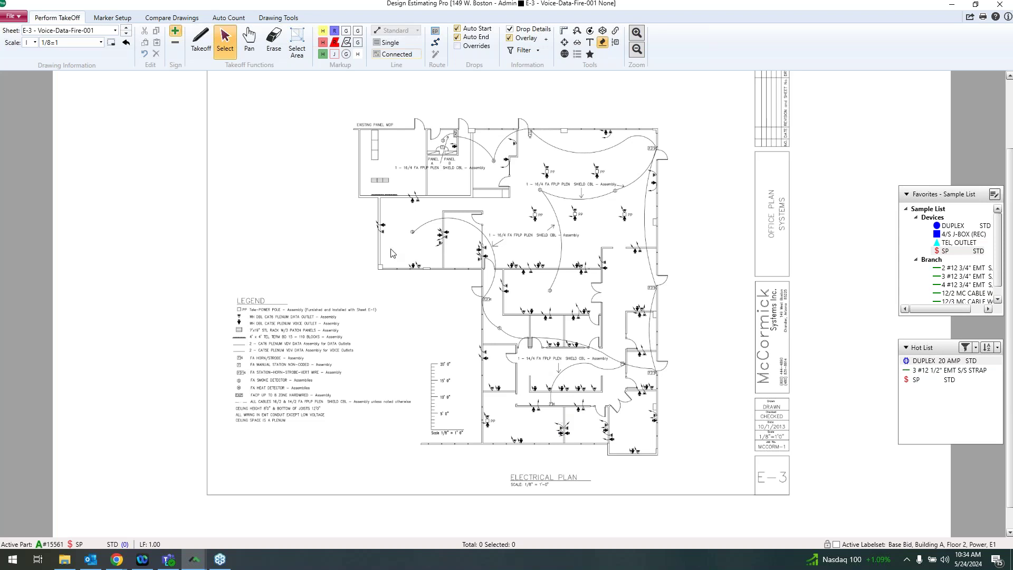
Define a rectangular Auto Count search area around the entire floor plan
click(228, 18)
click(20, 41)
drag(350, 113, 665, 463)
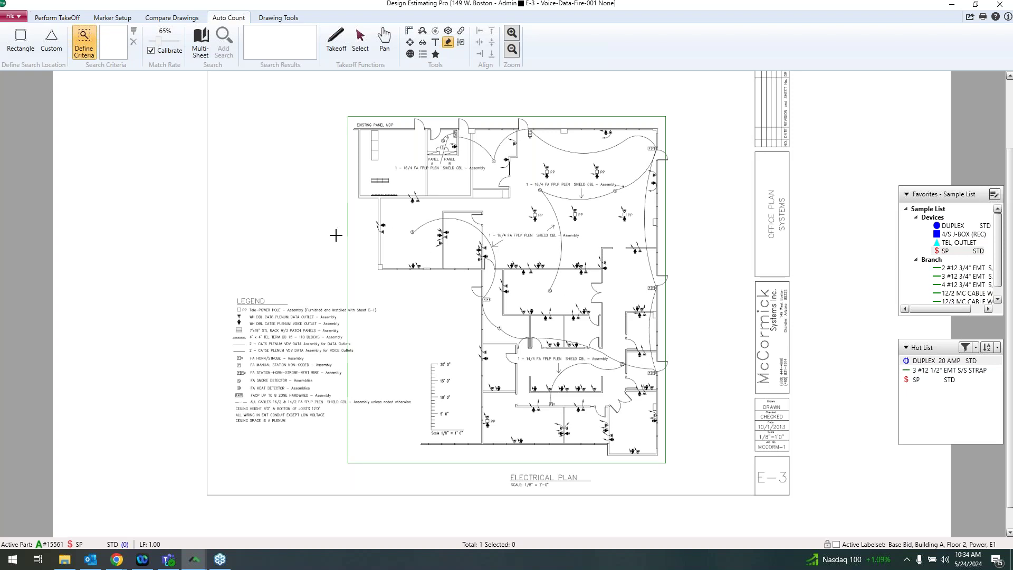
Capture the solid black WD outlet triangle on the building's right wall as the Auto Count criteria and run the search
click(86, 62)
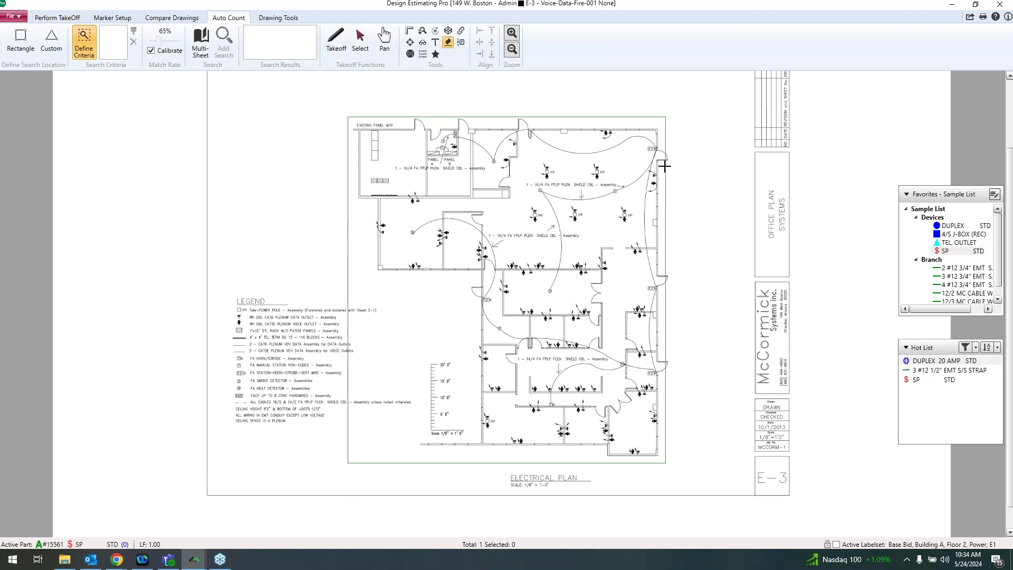
scroll(664, 166, up, 5)
drag(611, 215, 630, 229)
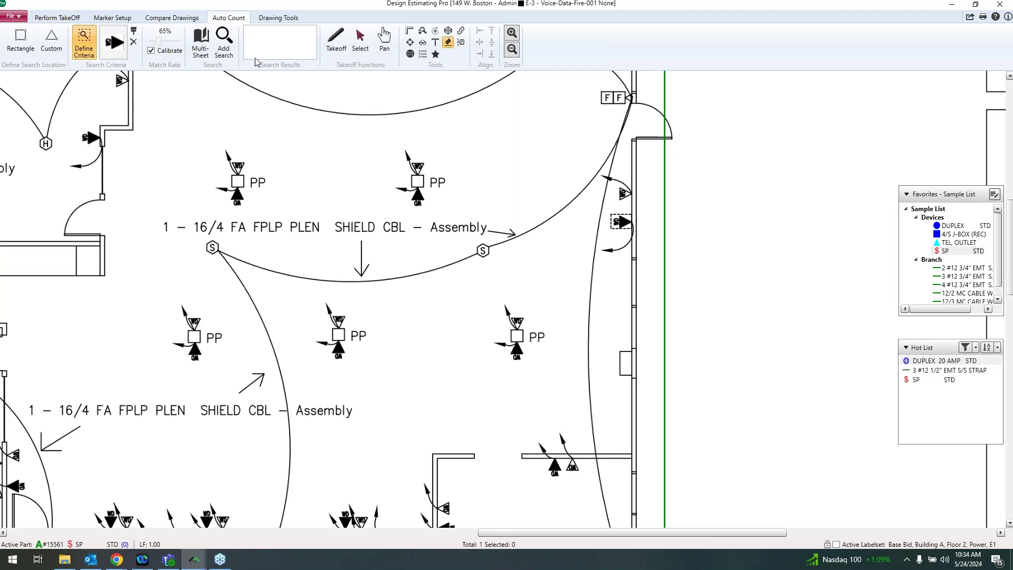
scroll(267, 312, down, 4)
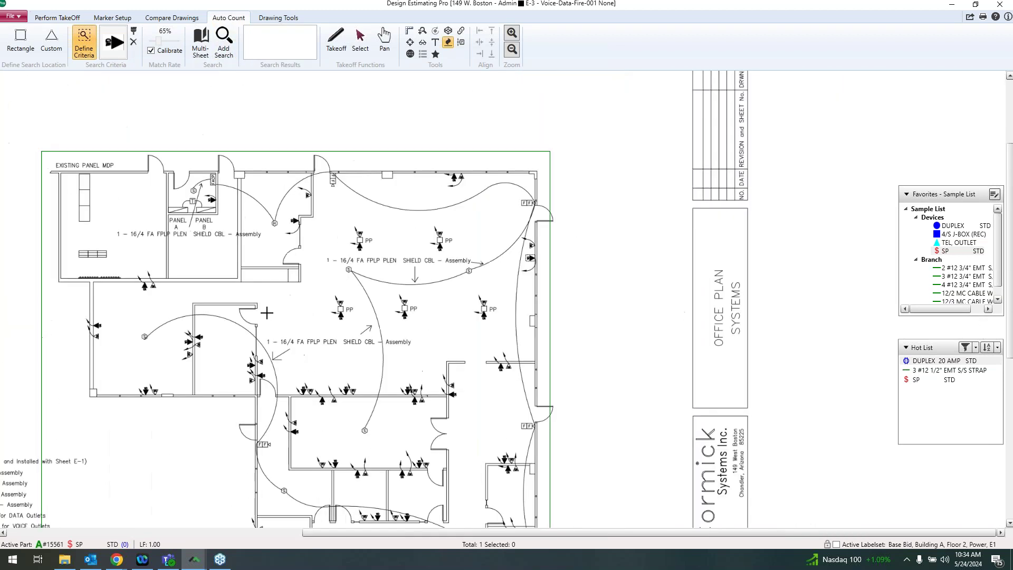
click(224, 41)
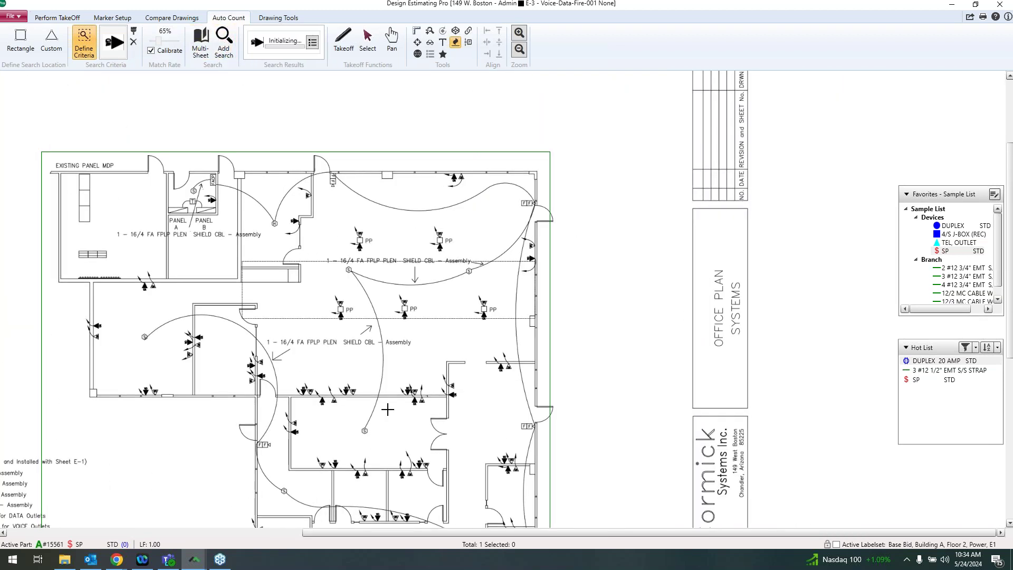
scroll(406, 414, down, 2)
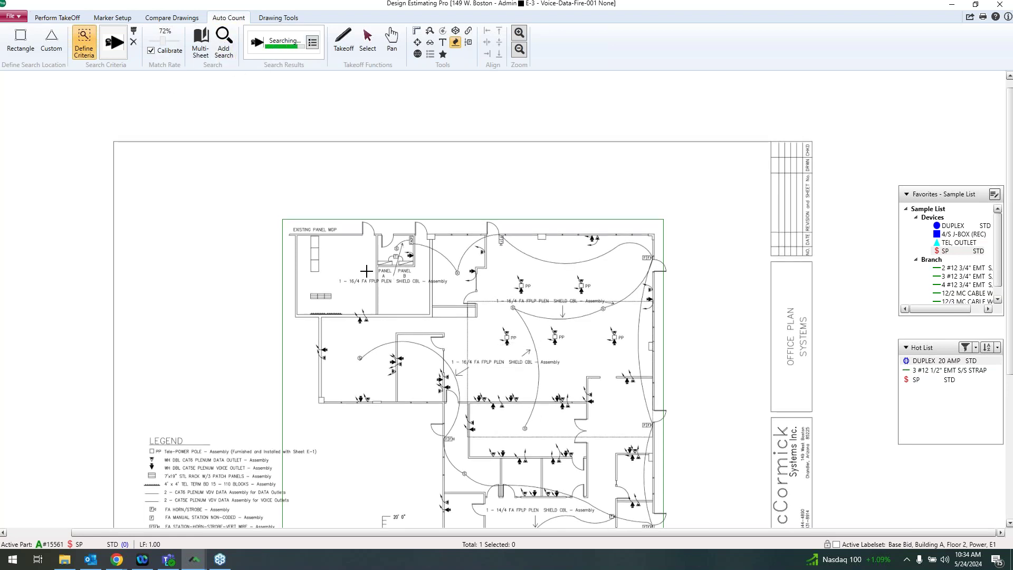
Open the Auto Count search results, check all matches, and review them down to the lowest match percentages
click(313, 43)
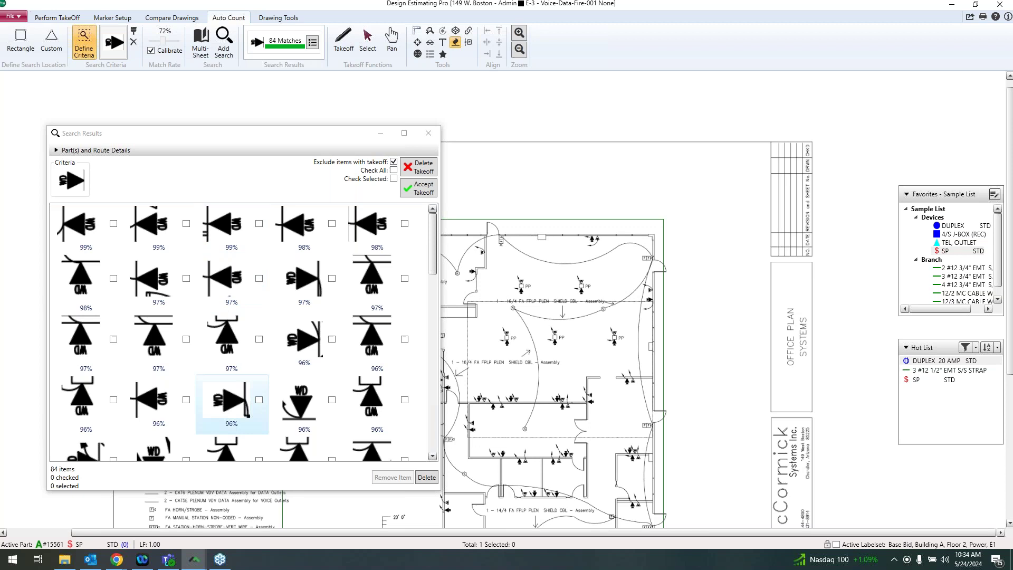
click(393, 171)
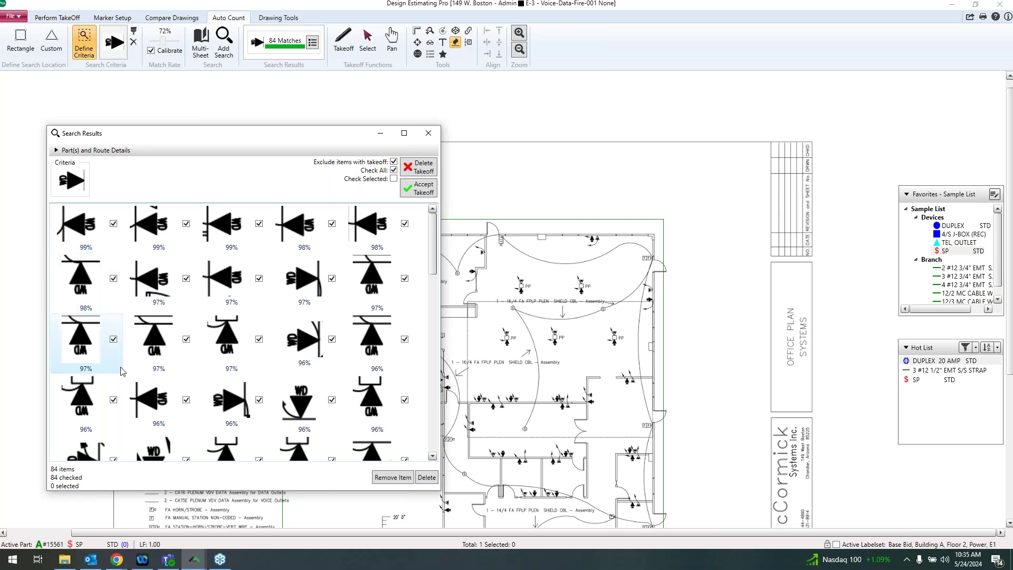
scroll(125, 383, down, 2)
scroll(125, 383, down, 5)
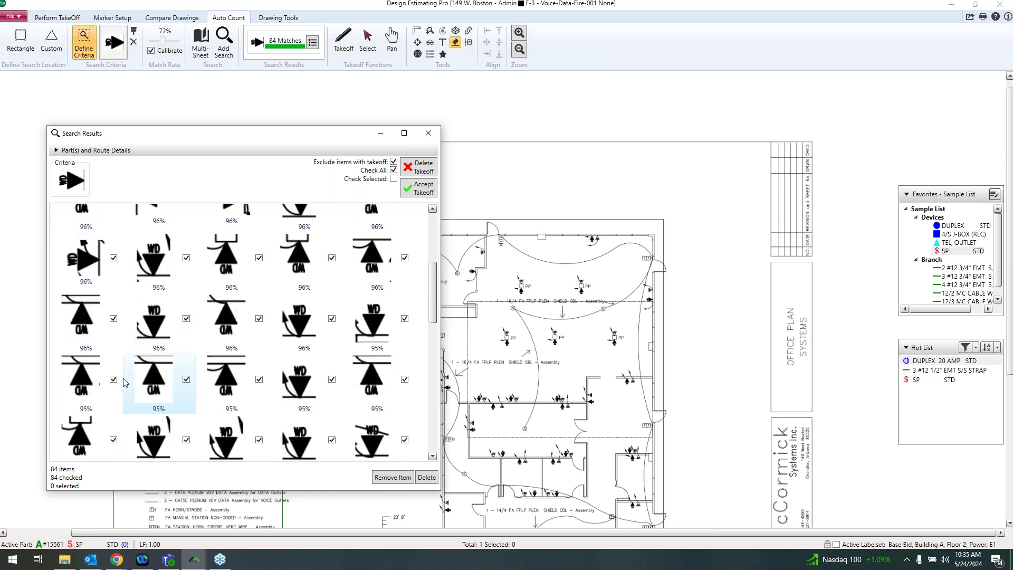
scroll(125, 385, down, 5)
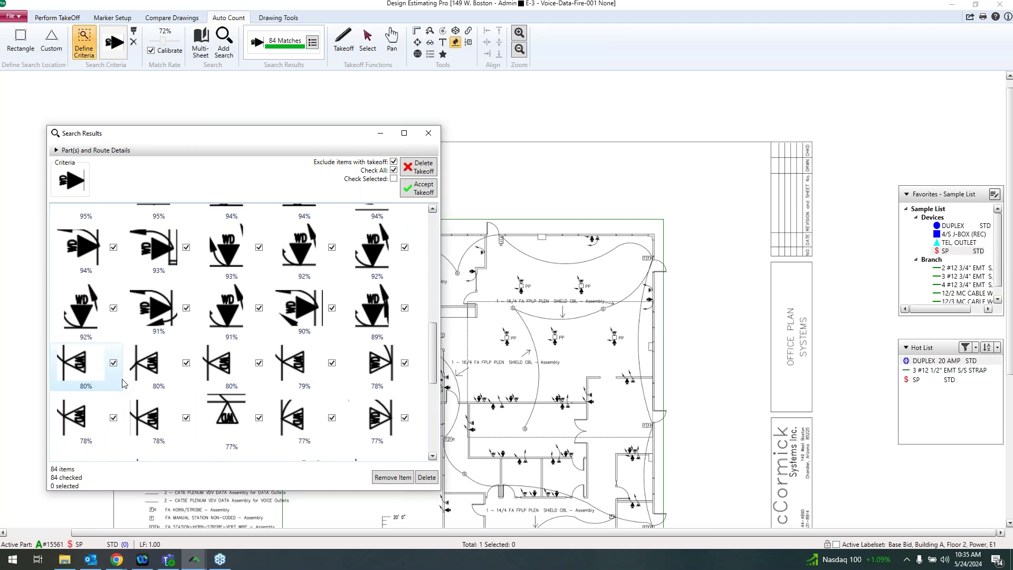
scroll(359, 342, down, 5)
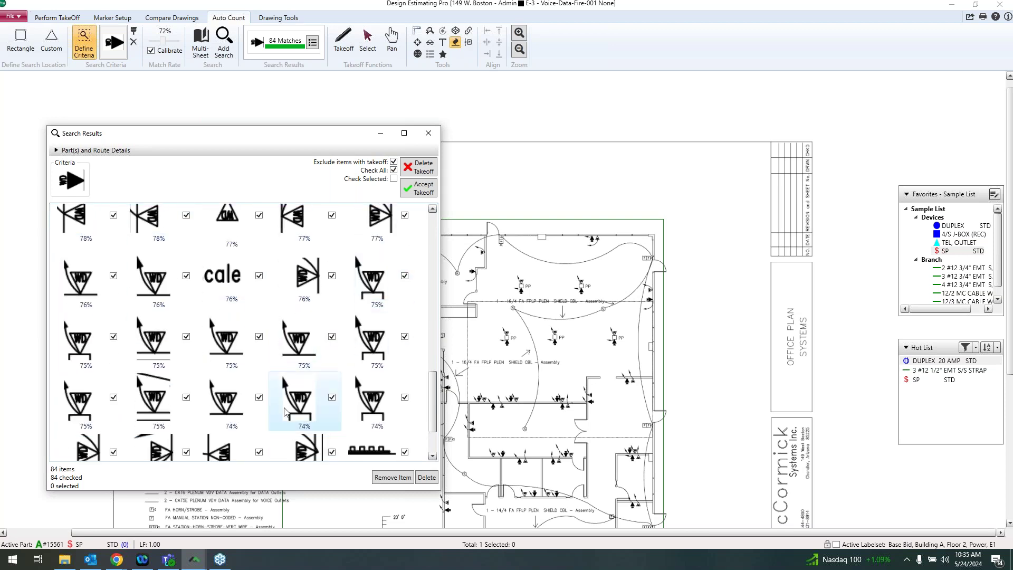
scroll(243, 425, up, 8)
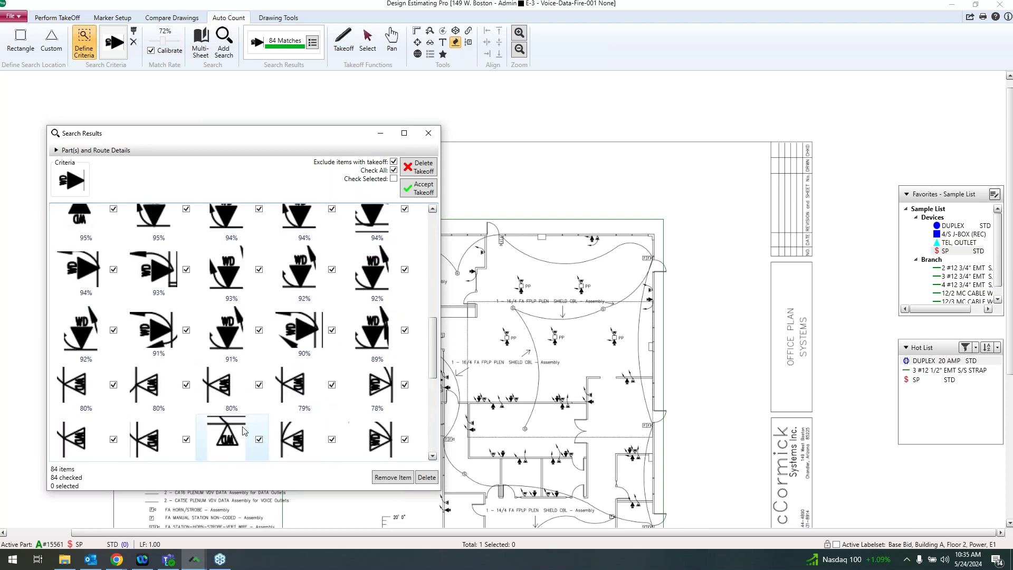
Uncheck all search results below the 89% match so that only the solid WD triangles stay checked
right_click(377, 344)
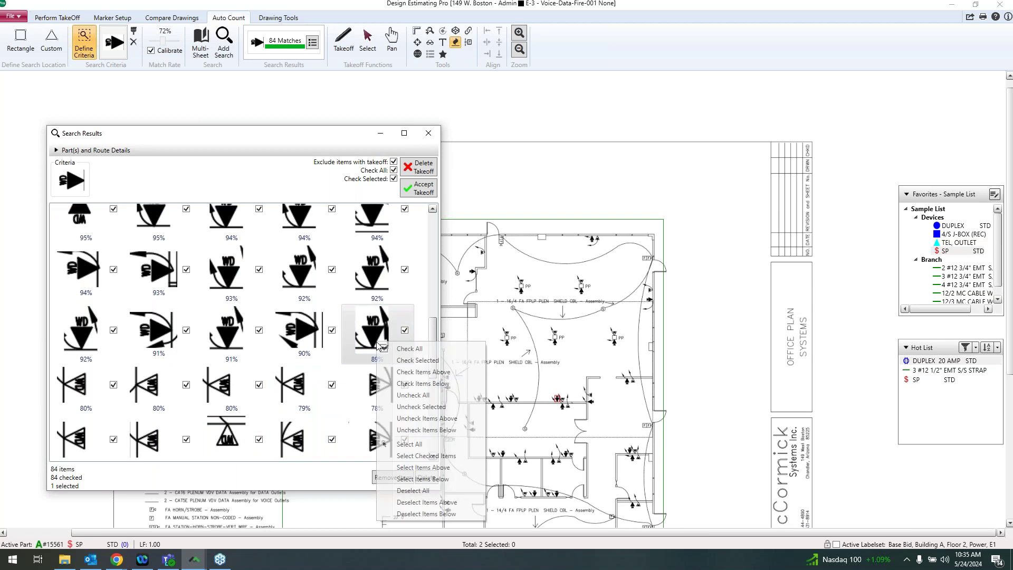
click(427, 430)
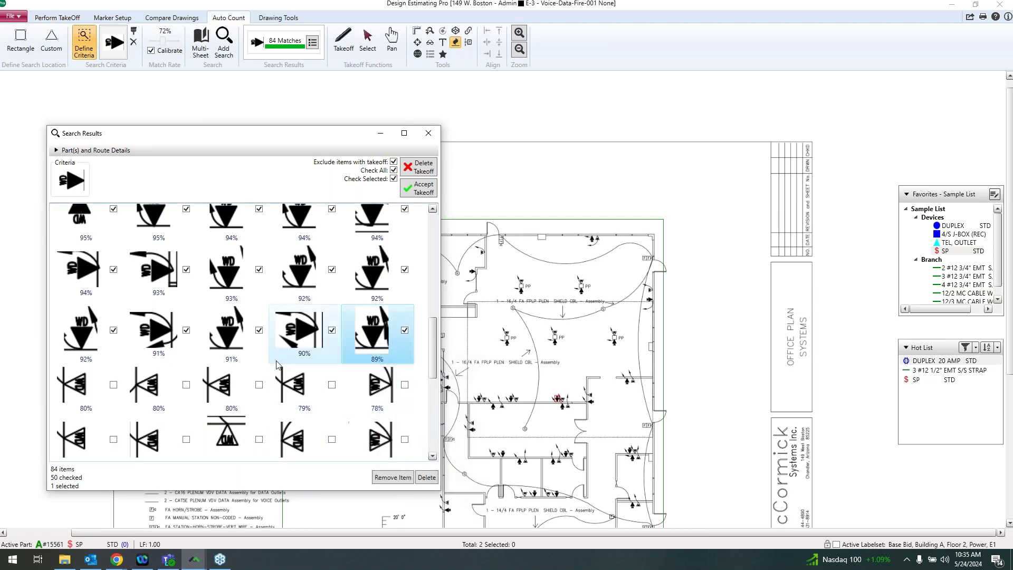
scroll(278, 368, down, 3)
scroll(276, 368, up, 3)
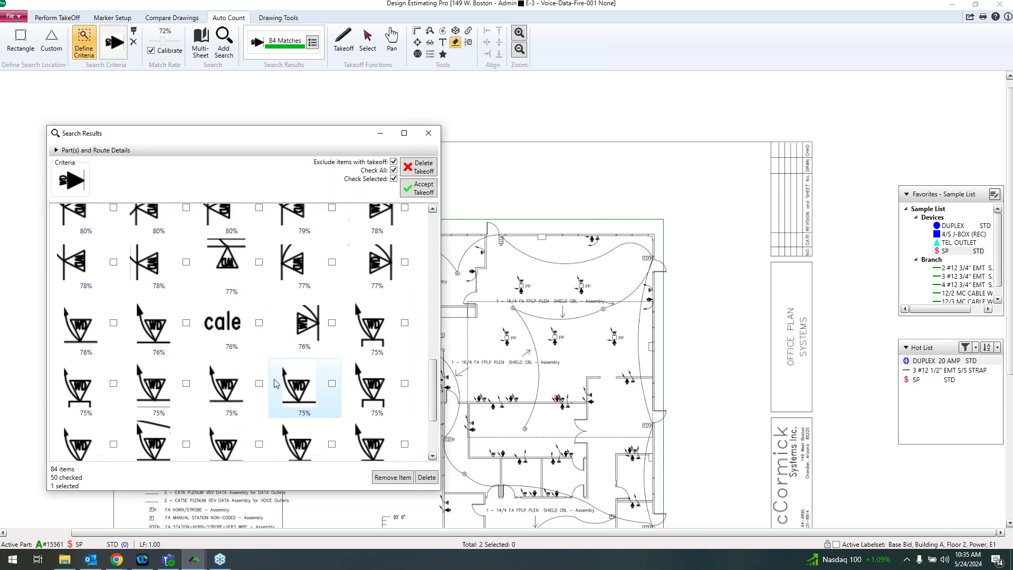
scroll(274, 381, up, 3)
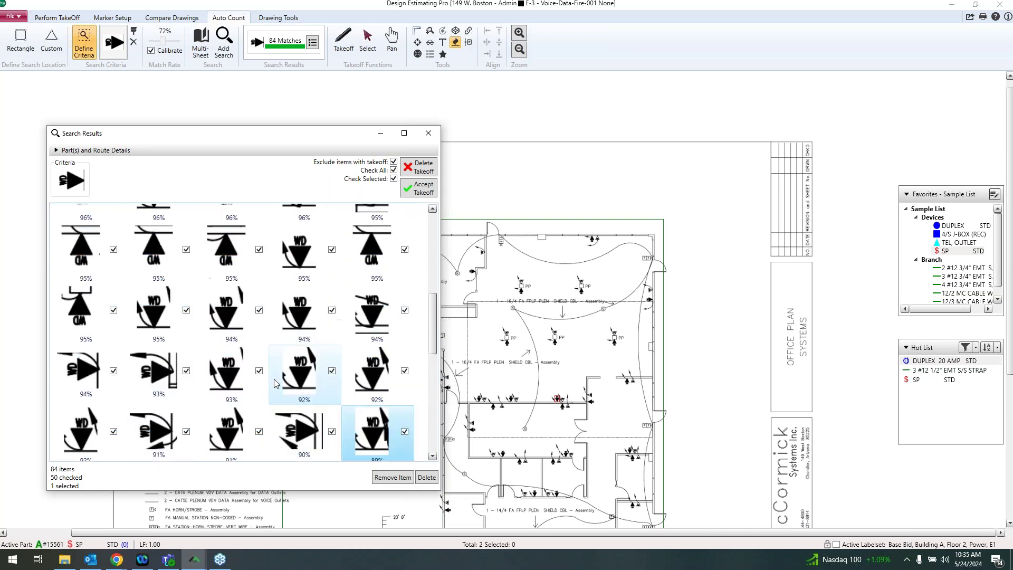
Accept takeoff of the checked Auto Count matches as the TEL, OUTLET assembly, close the search results and leave takeoff mode
click(950, 244)
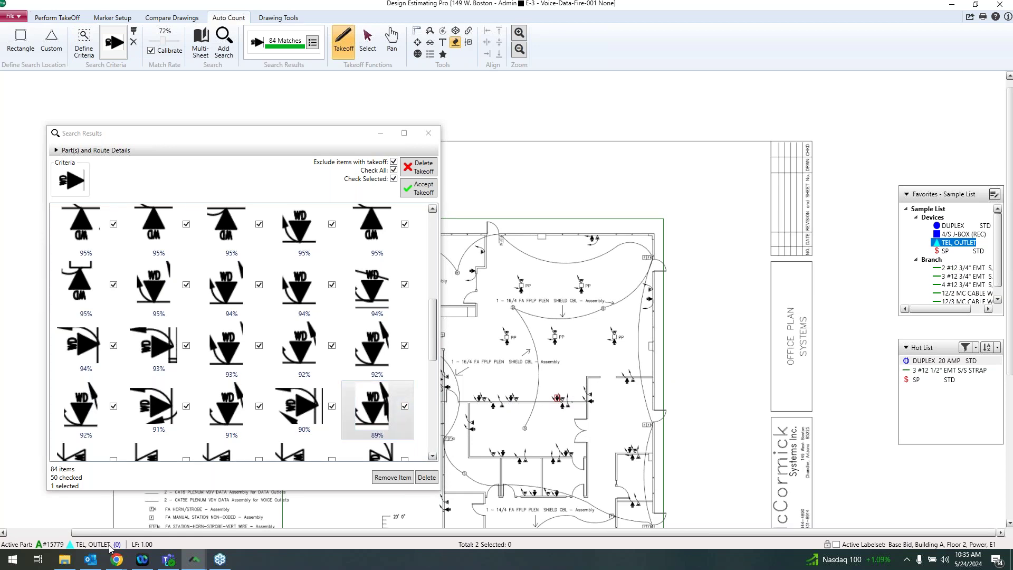
click(419, 191)
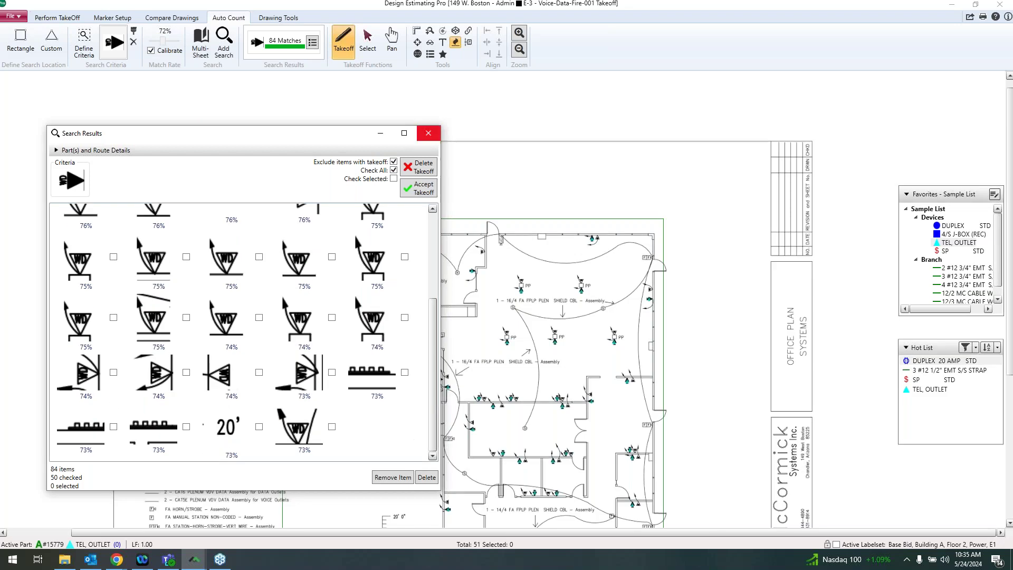
click(428, 133)
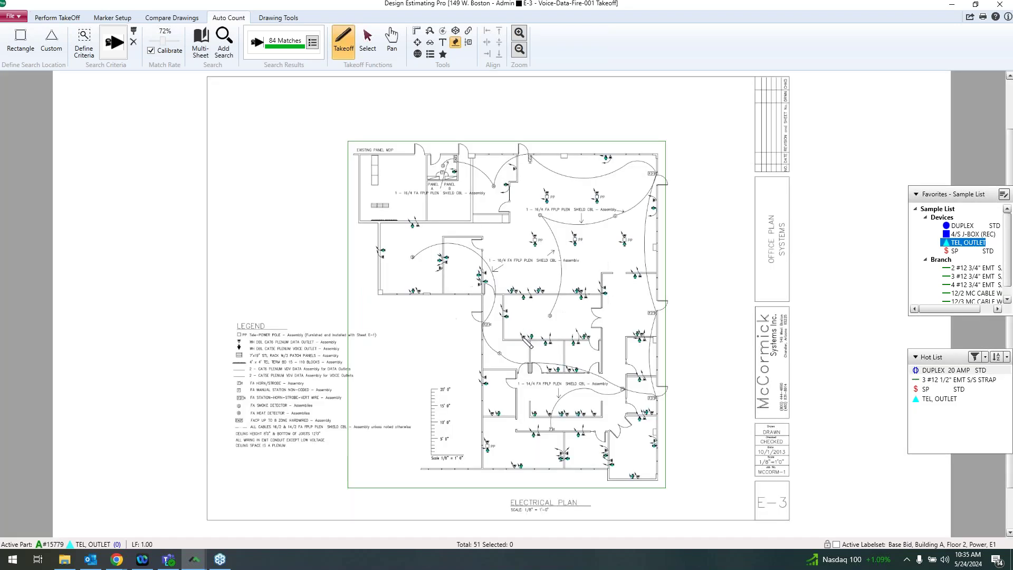
scroll(527, 341, up, 2)
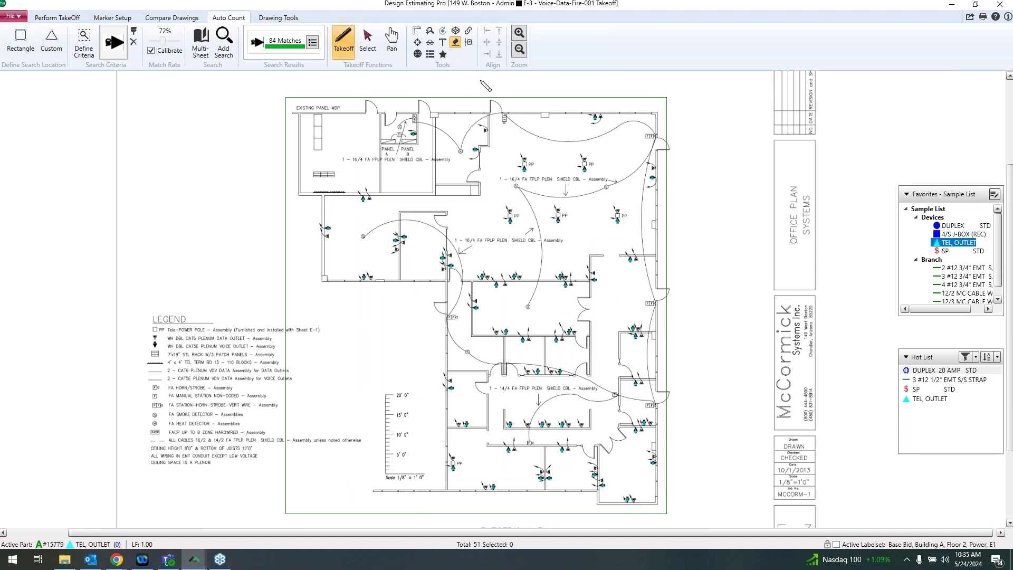
key(Escape)
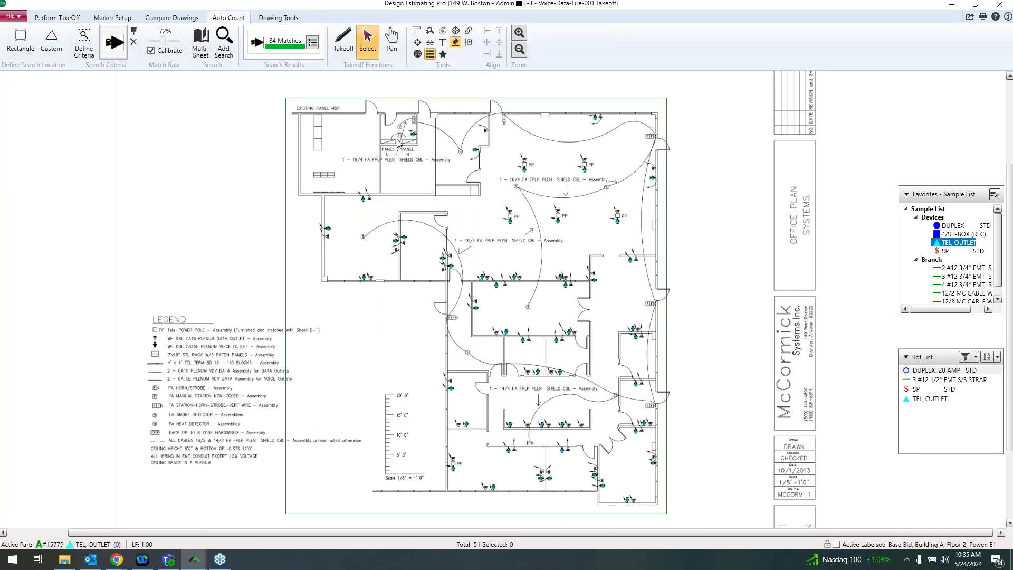
Shrink the TEL, OUTLET count legend and place it just inside the upper-left corner of the sheet border
scroll(401, 158, up, 5)
drag(169, 162, 61, 170)
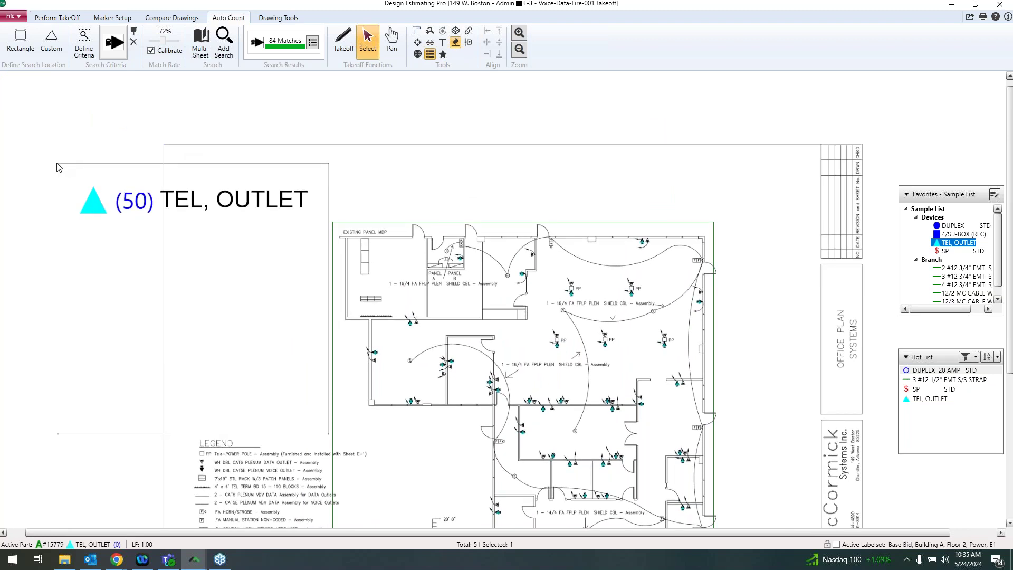
drag(104, 194, 90, 181)
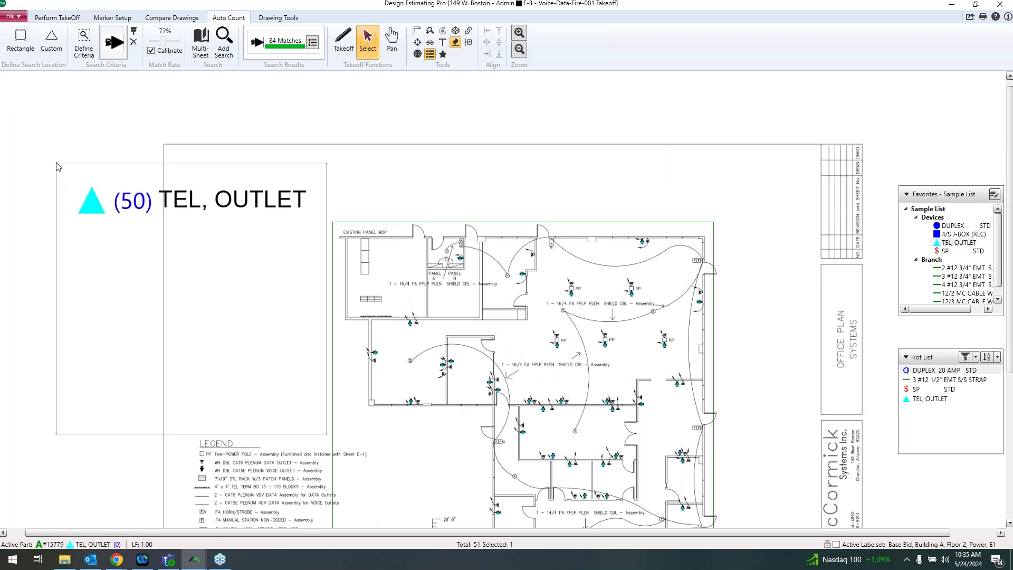
drag(57, 165, 146, 389)
drag(215, 417, 221, 176)
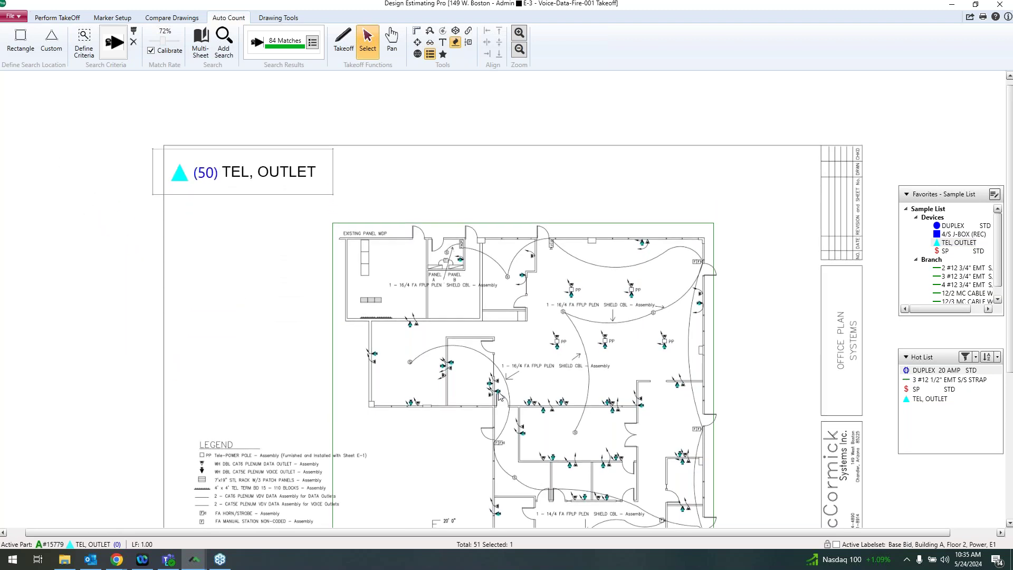
Rotate the TEL, OUTLET marker in the small room beside the scale bar to point down and align it with its symbol
scroll(502, 271, down, 5)
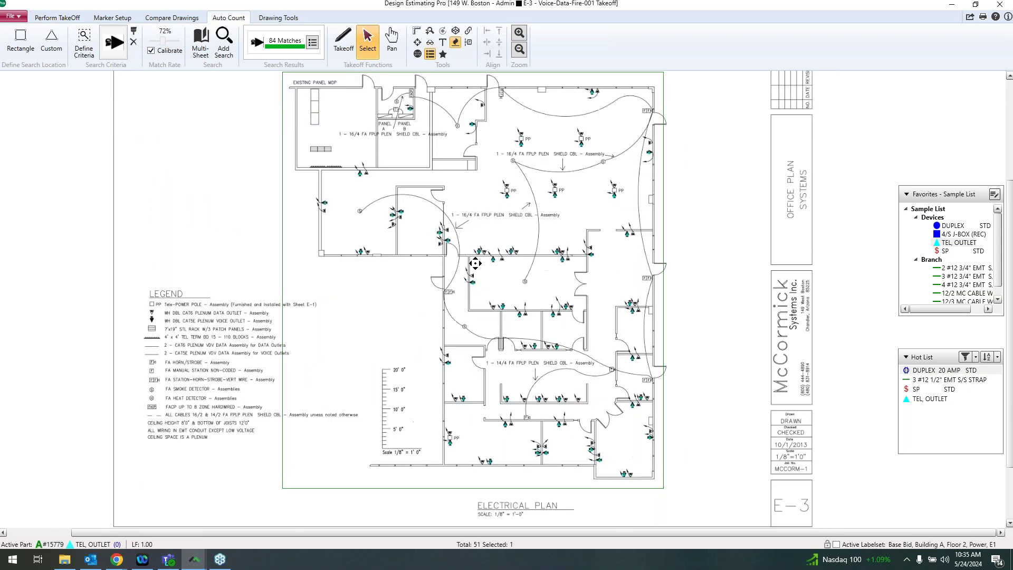
scroll(475, 263, up, 4)
scroll(524, 343, up, 3)
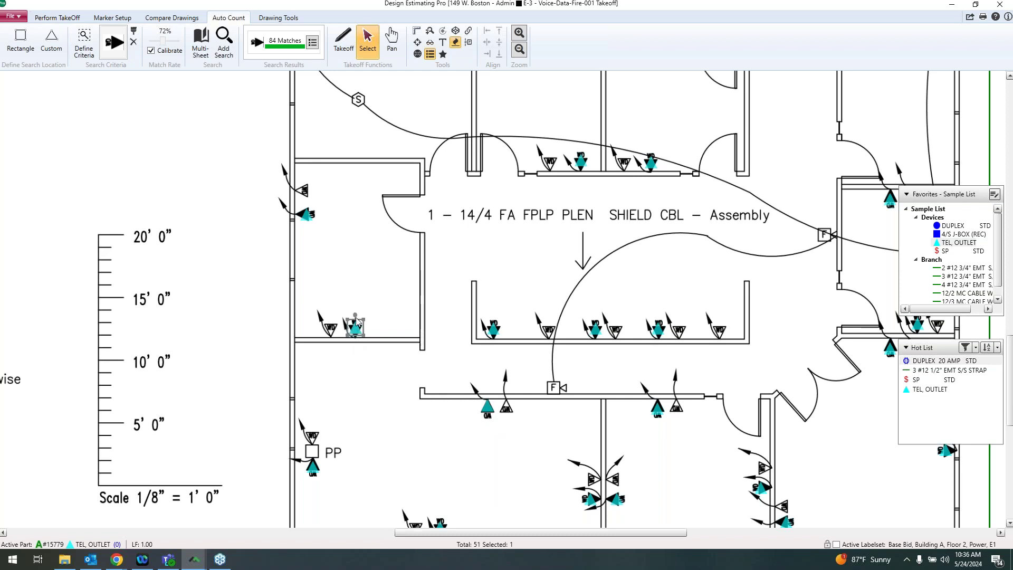
drag(357, 319, 348, 434)
drag(352, 331, 353, 336)
View the properties of the leftmost TEL, OUTLET marker on the central partition wall and close them without changes
right_click(493, 331)
right_click(492, 334)
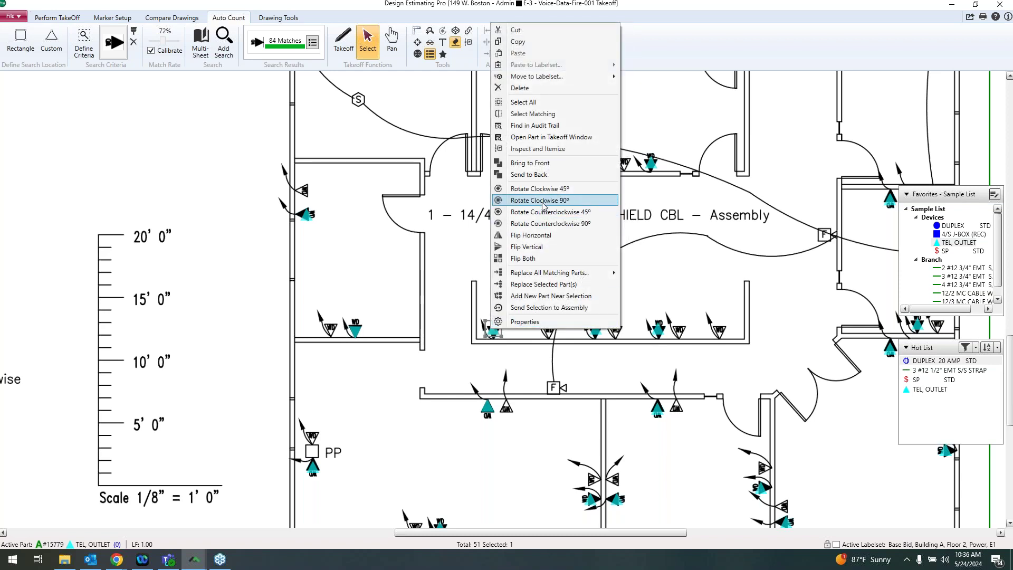
click(525, 321)
scroll(527, 332, down, 1)
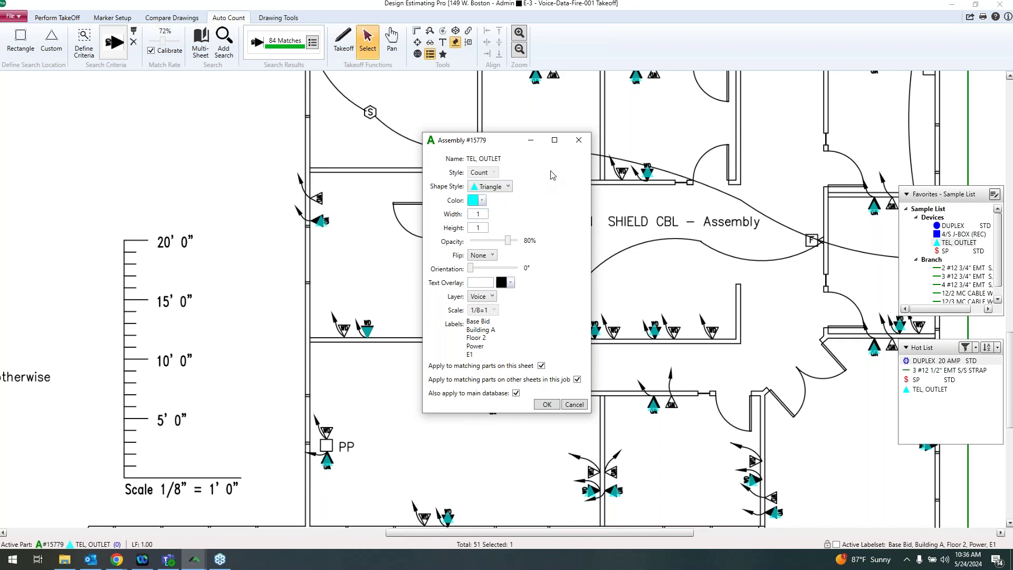
click(578, 141)
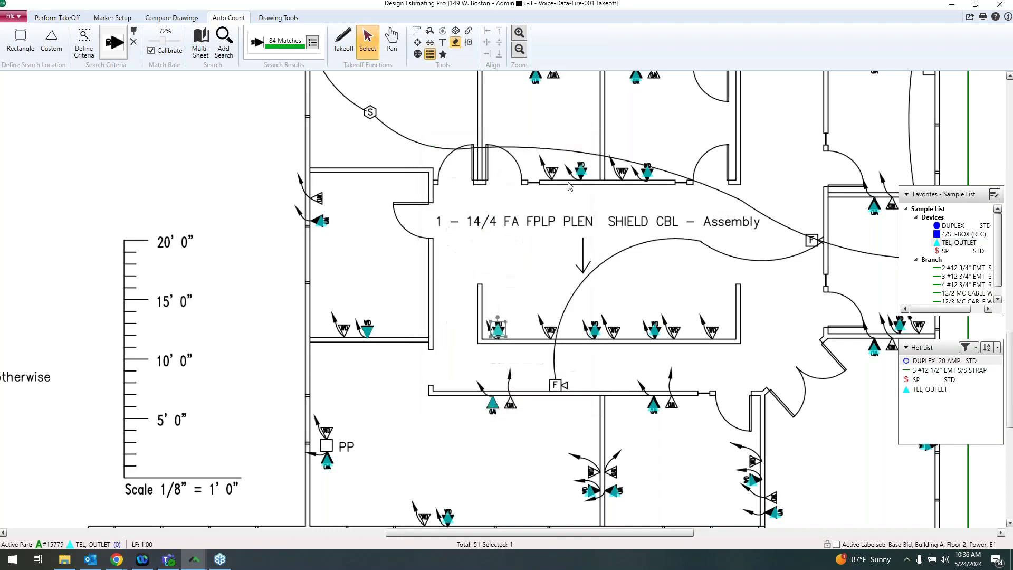
Return to the E1 - Floor 1 Power sheet and look over its takeoff across the floor plan
scroll(576, 424, down, 3)
scroll(577, 423, down, 5)
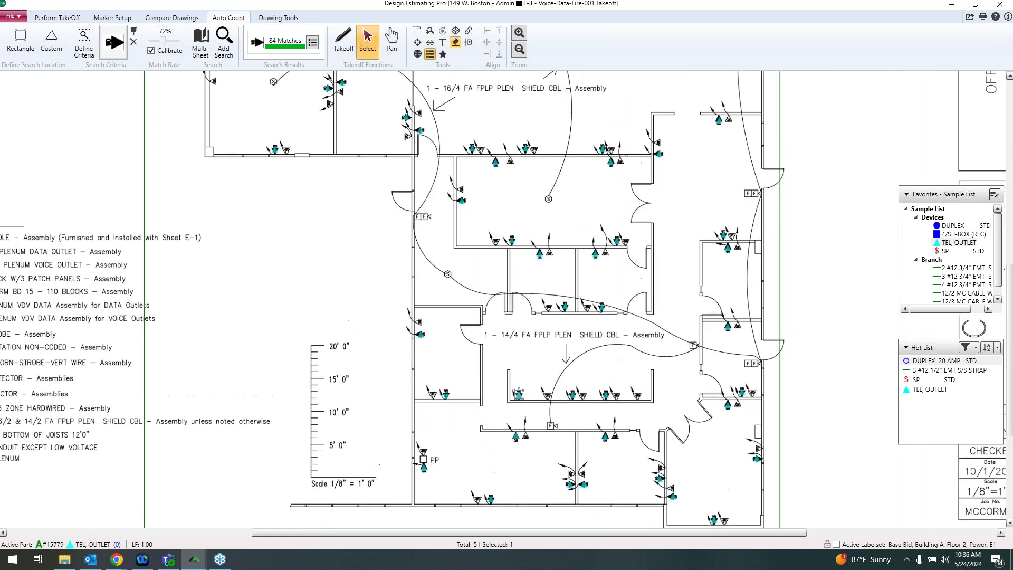
scroll(599, 316, up, 1)
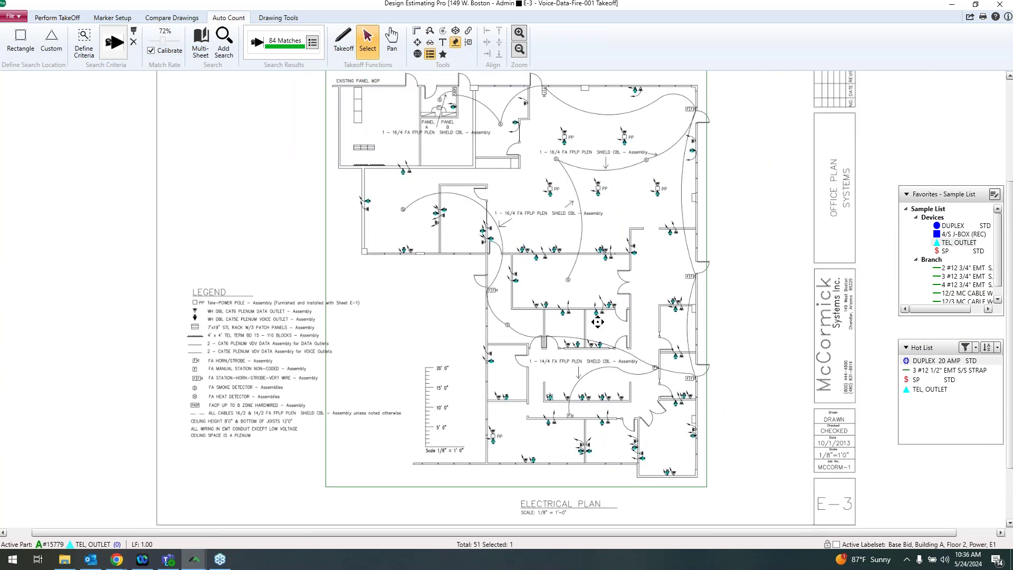
click(53, 21)
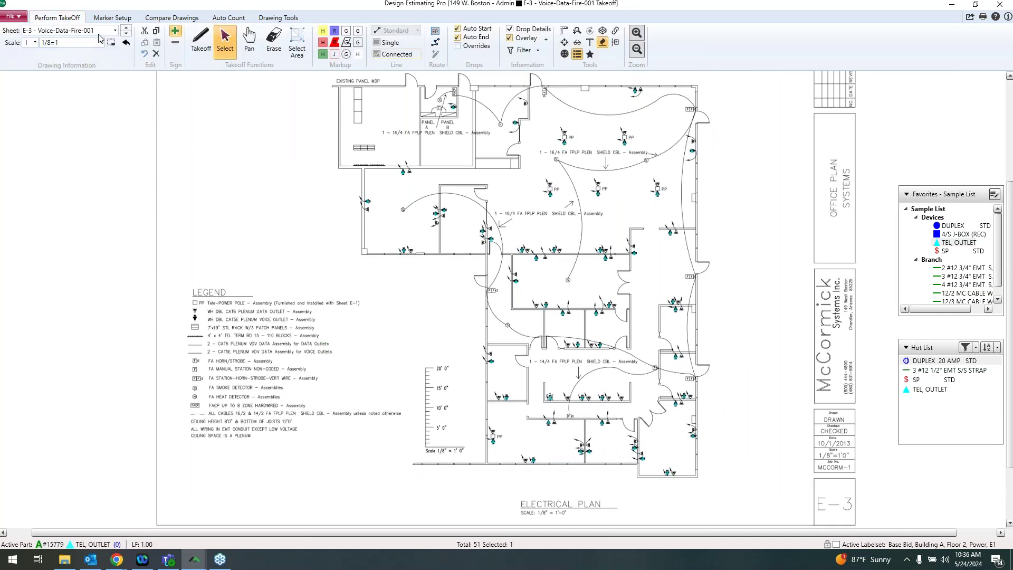
click(127, 44)
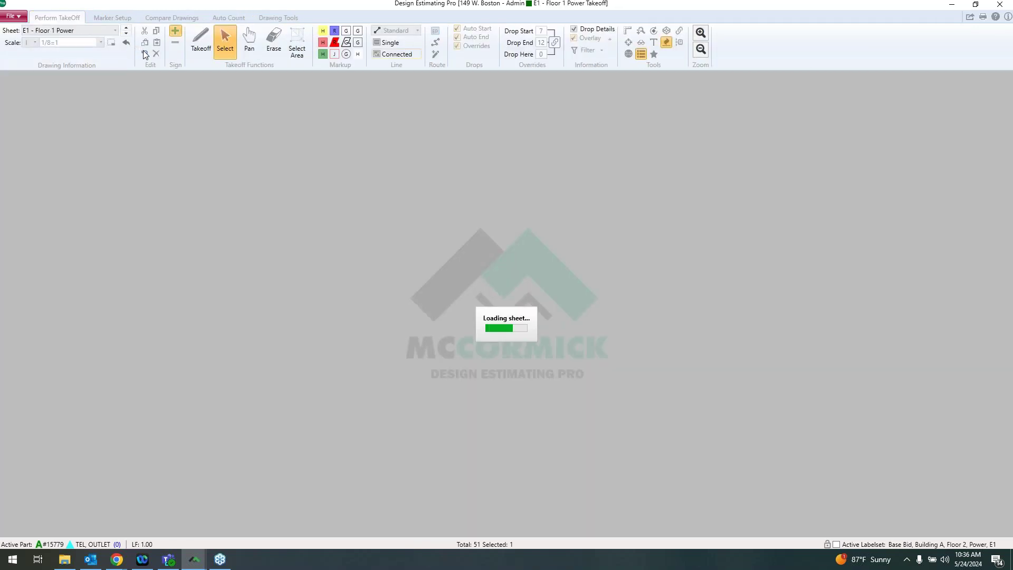
scroll(494, 280, up, 3)
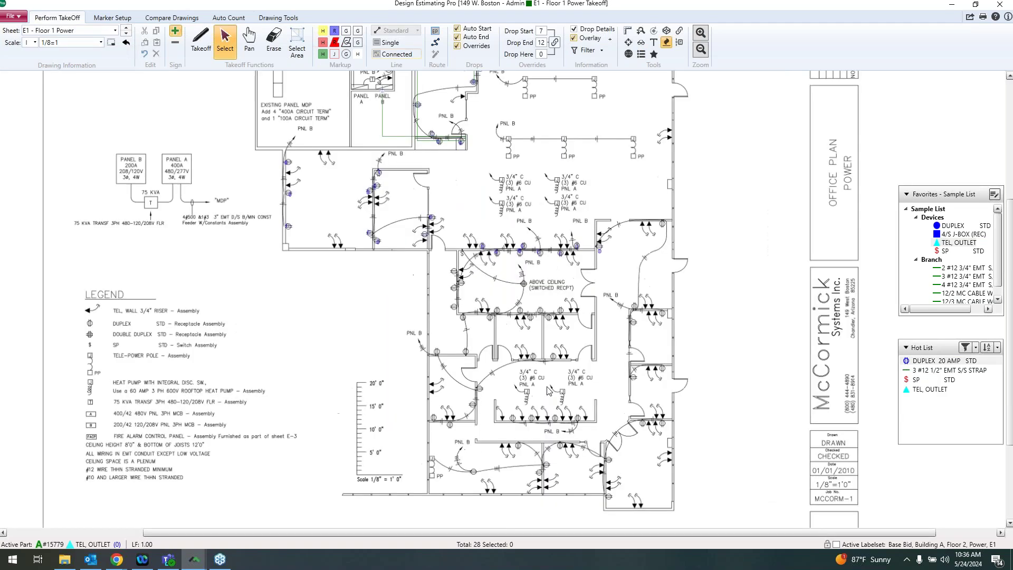
scroll(495, 281, down, 2)
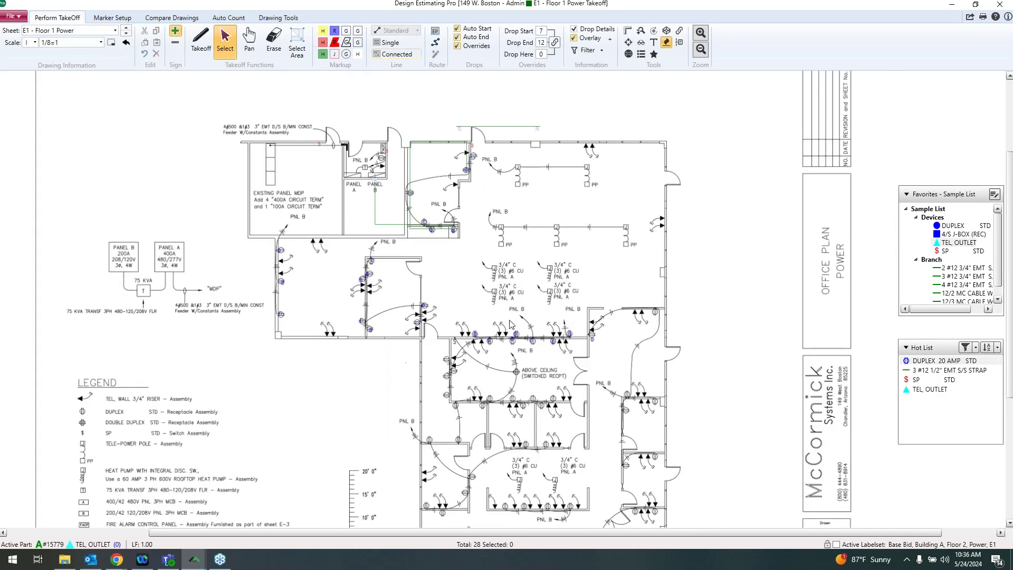
scroll(513, 311, down, 2)
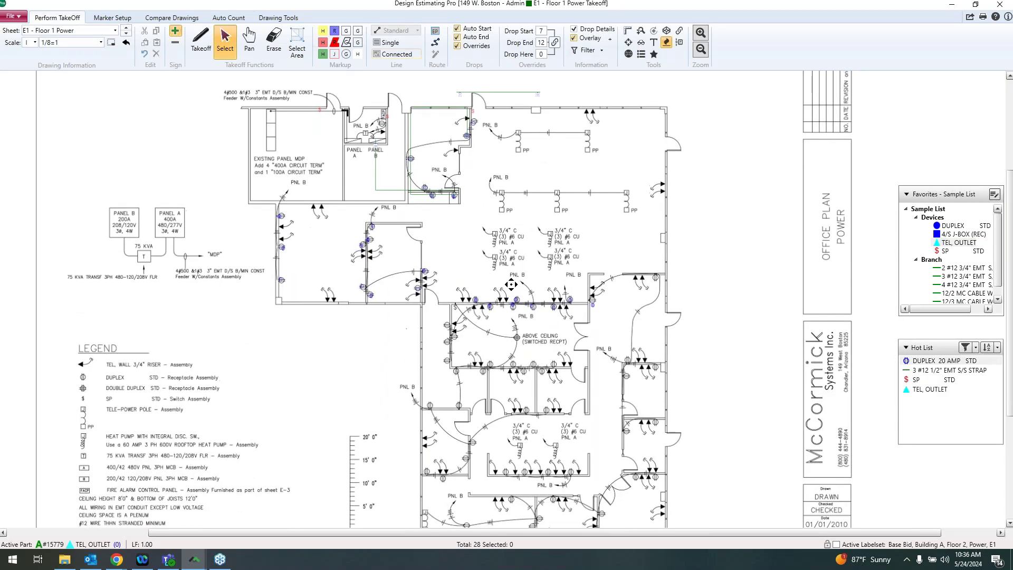
Switch to McCormick Estimating Systems, open the job's Extension, and highlight the Item Name and Quantity columns
click(952, 6)
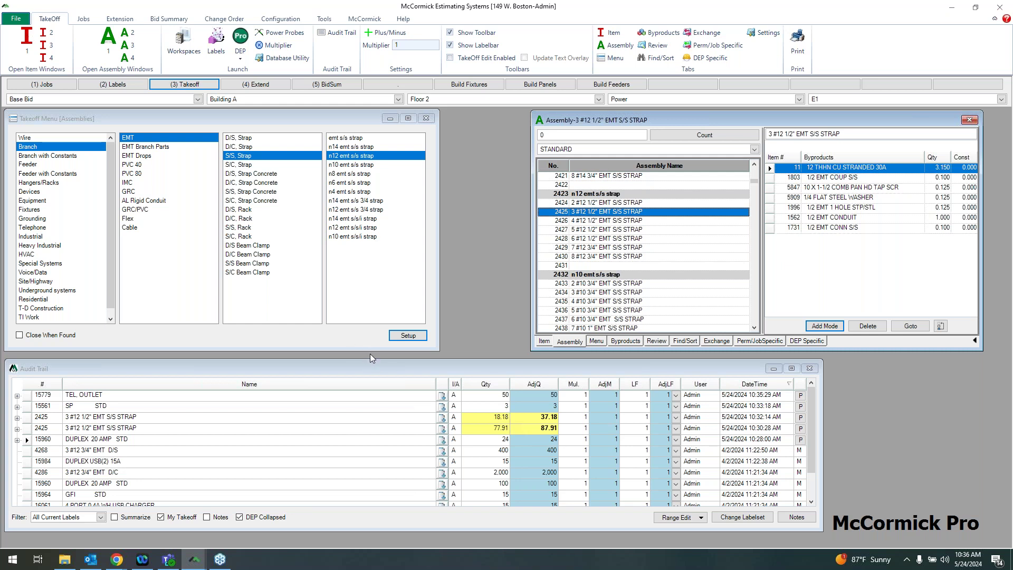
click(277, 86)
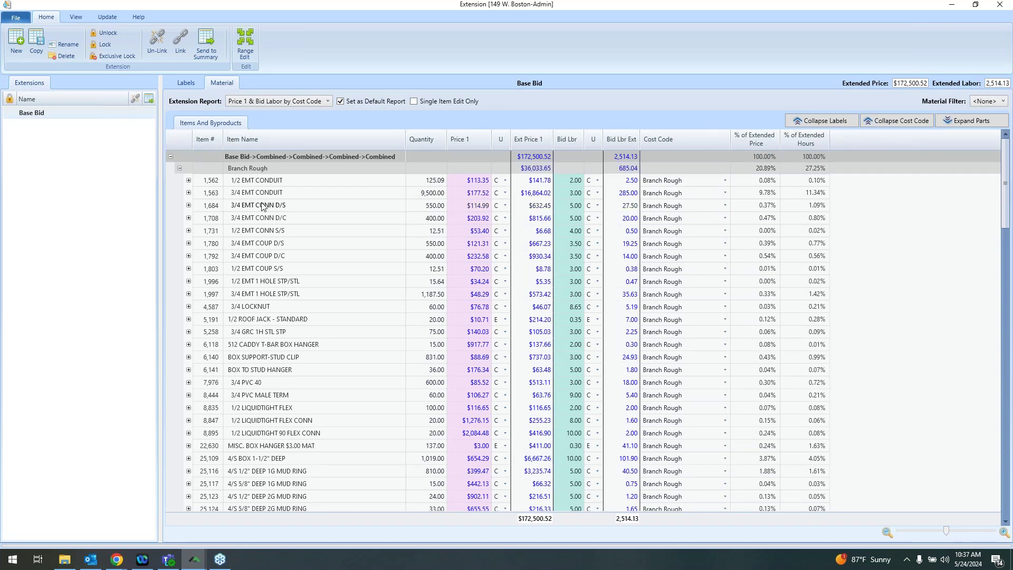
click(271, 141)
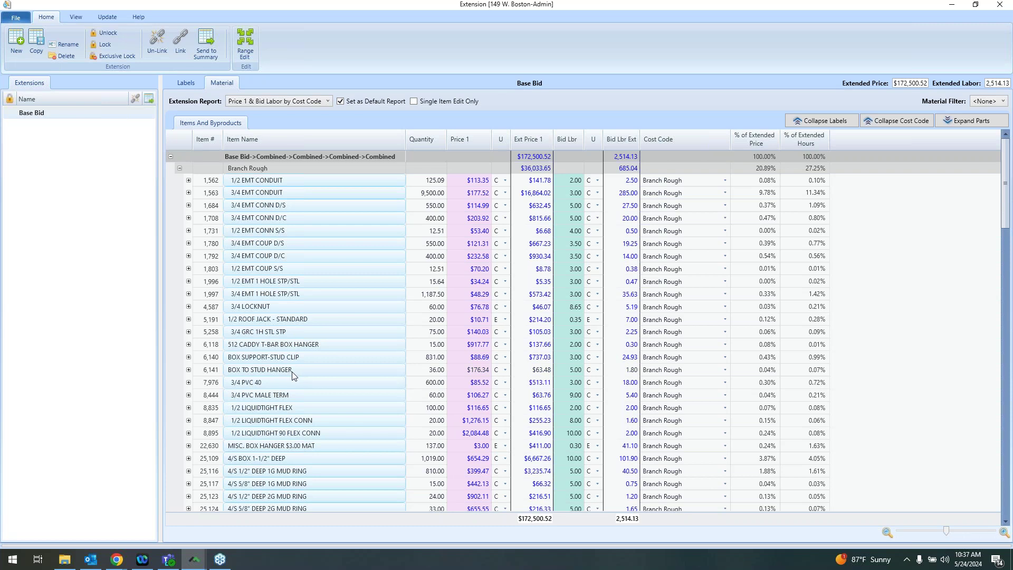
click(422, 140)
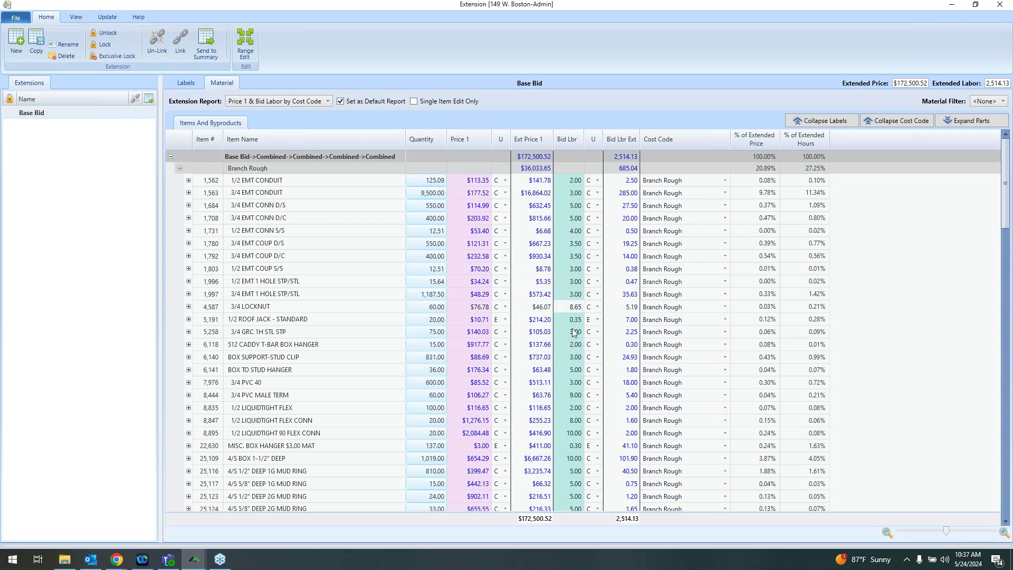
Review the available extension report types without changing the report, and filter the materials to Quote items
click(312, 104)
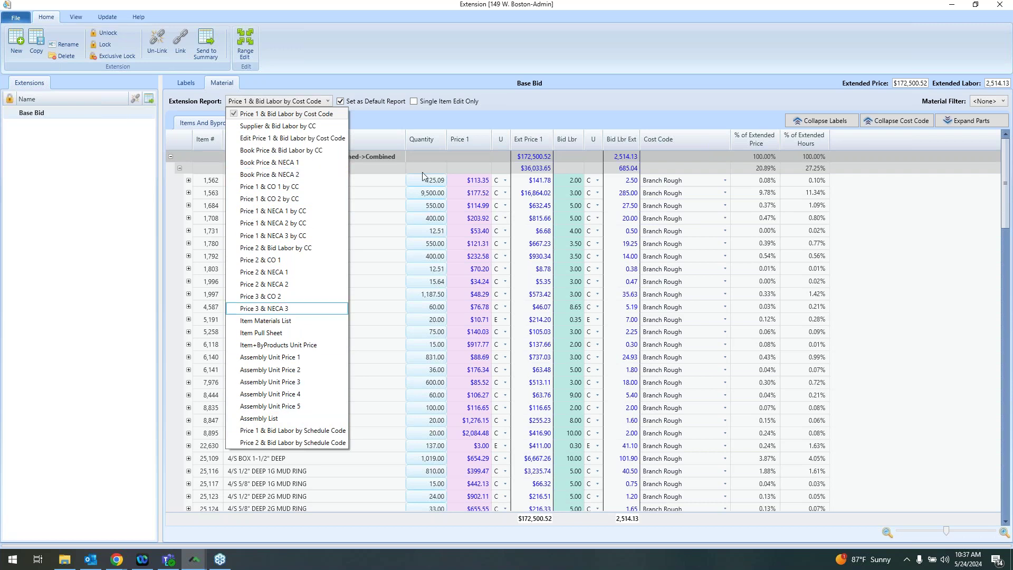
click(441, 115)
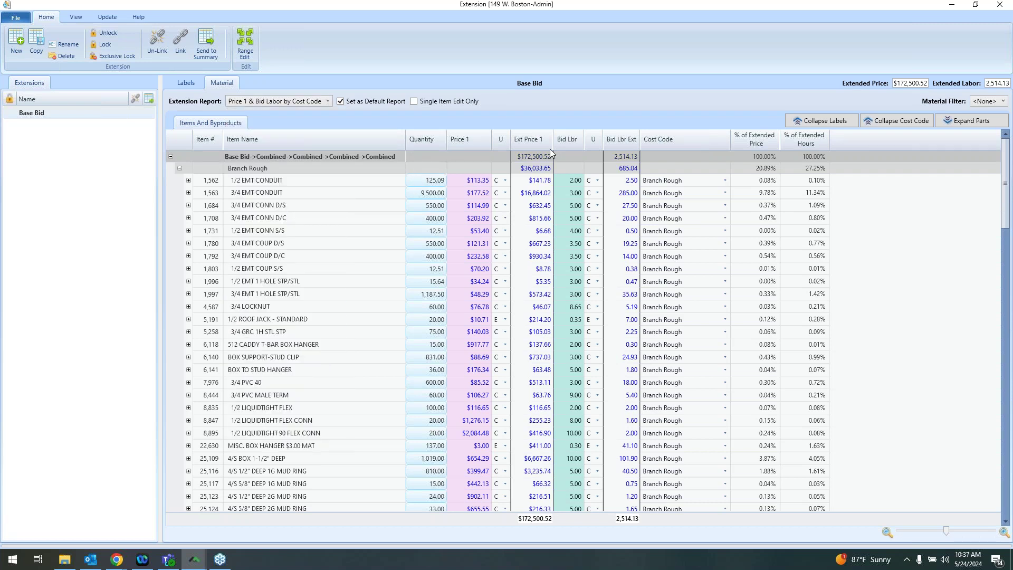
click(978, 102)
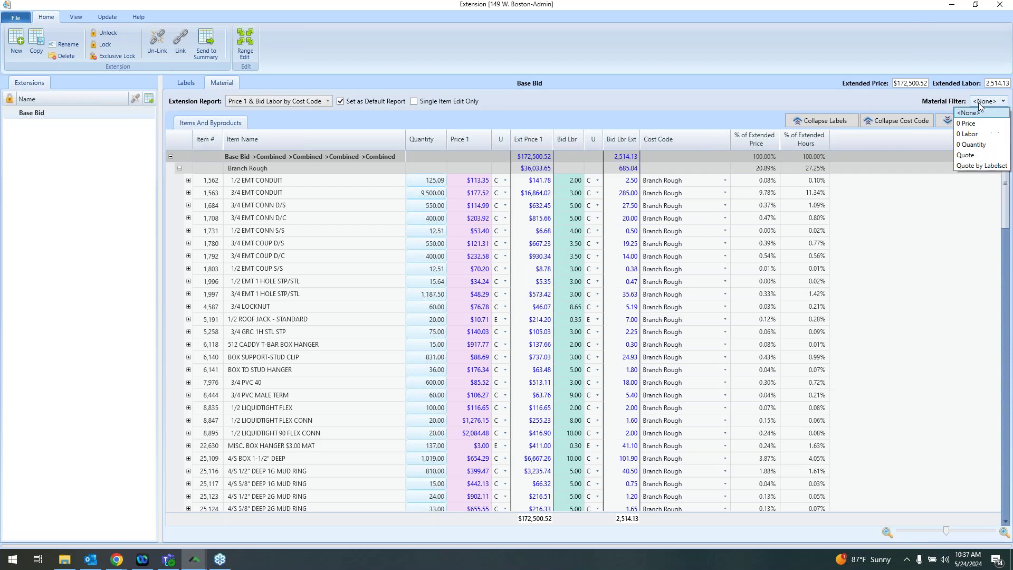
click(975, 150)
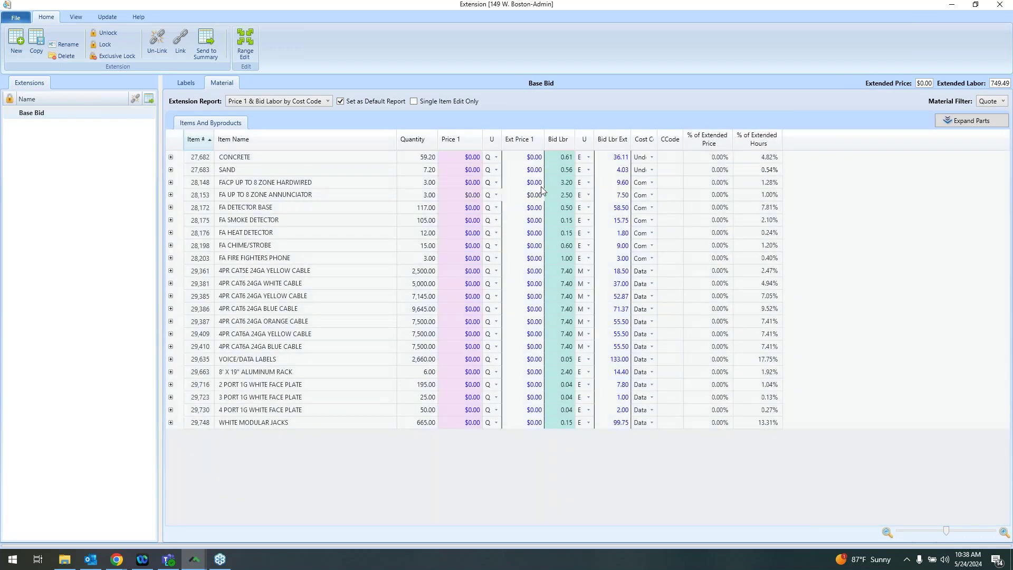
Look at the print and export options for the quote items and return to the extension
click(16, 18)
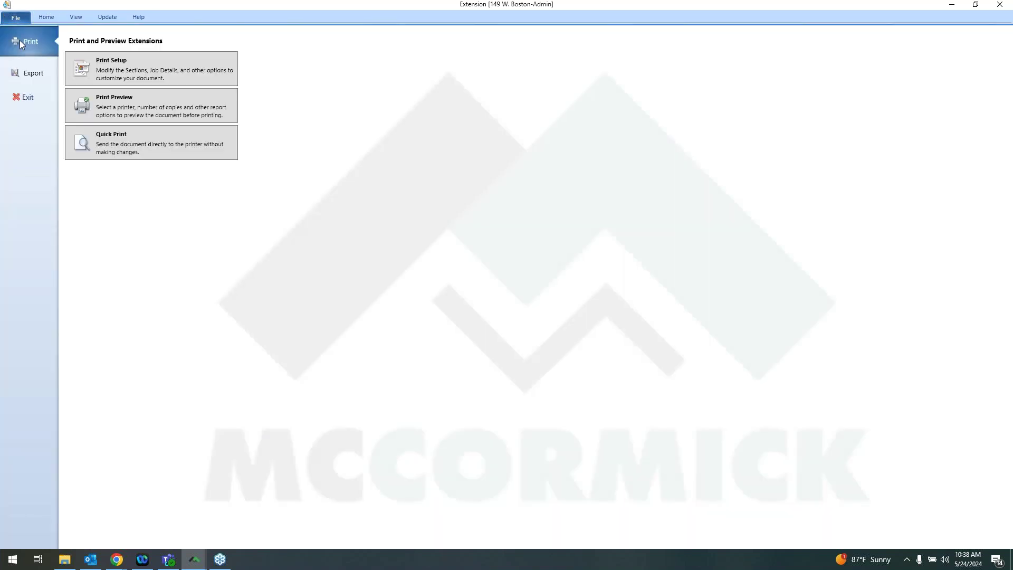
click(33, 73)
click(35, 47)
click(16, 19)
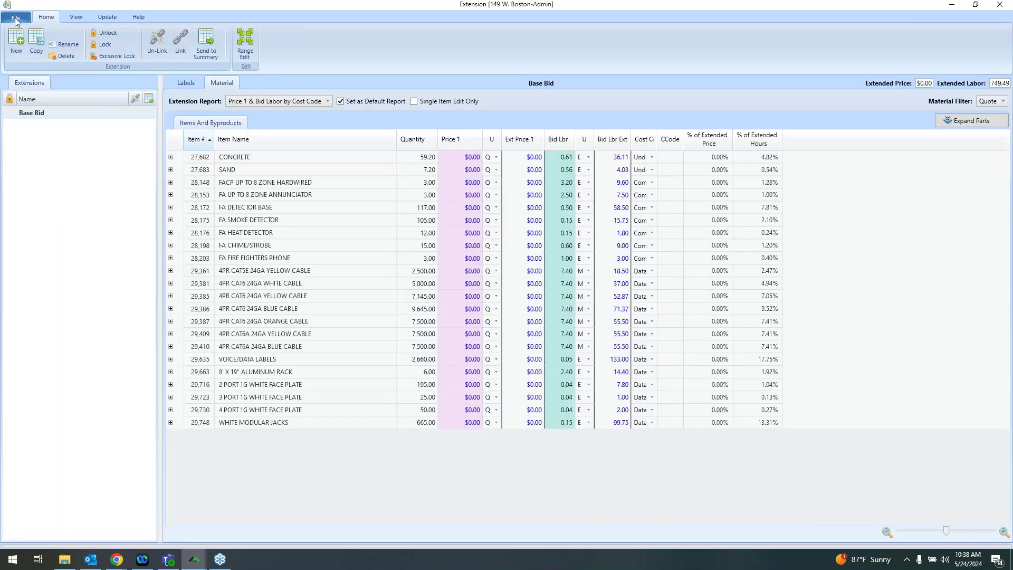
Remove the material filter and collapse the extension to cost codes, expanding only Branch Rough to review its items
click(1000, 101)
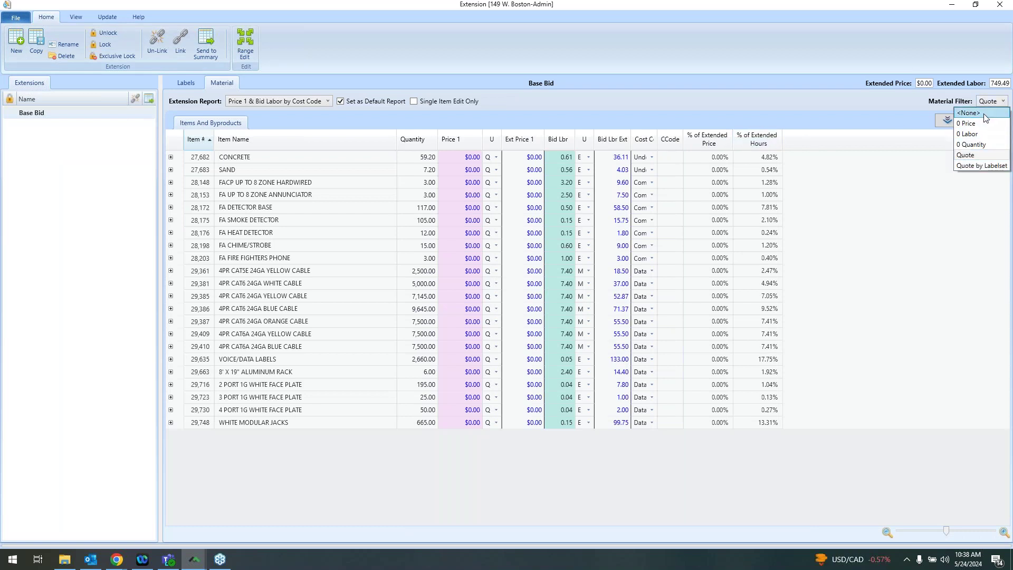
click(984, 113)
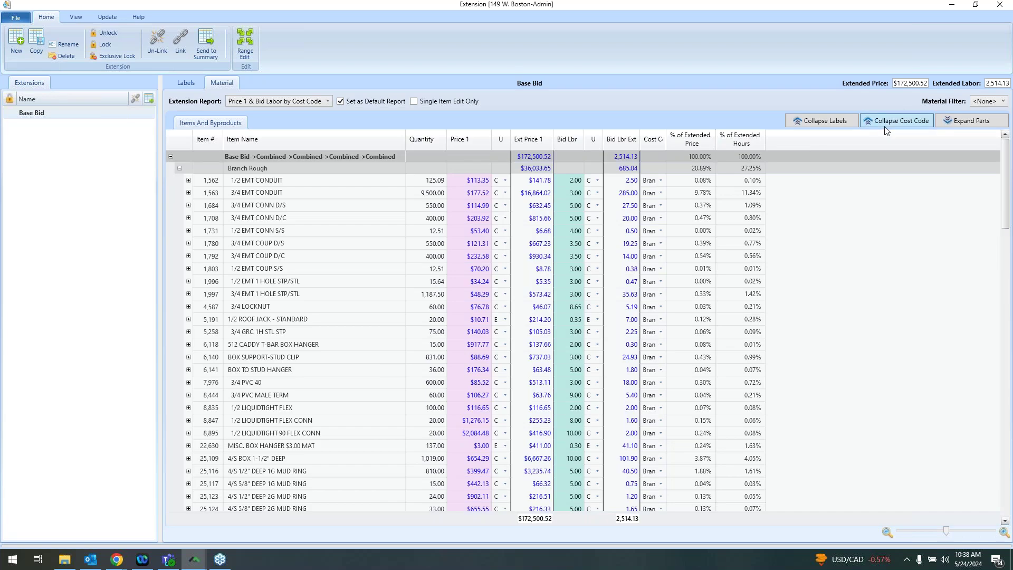
click(886, 127)
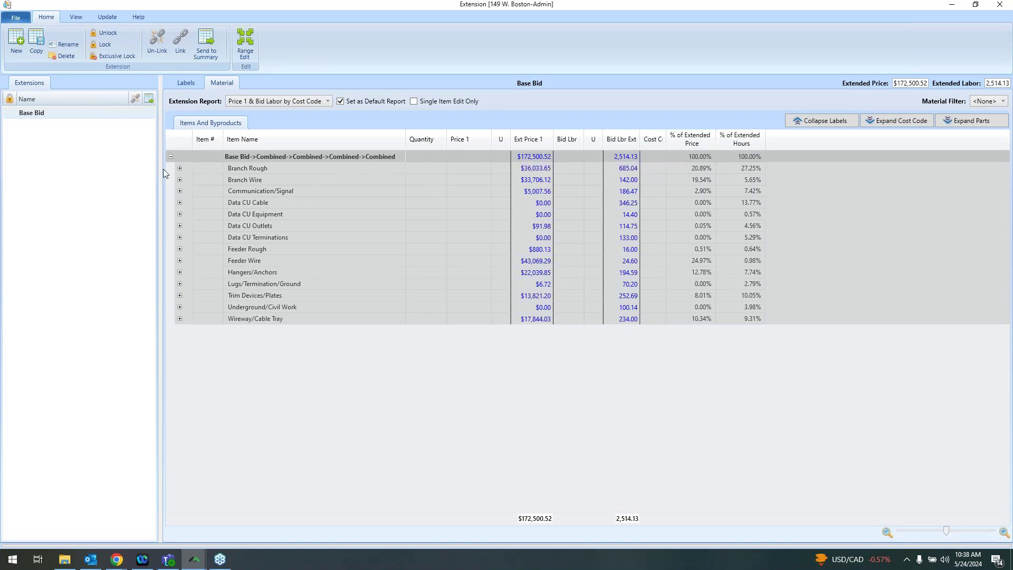
click(180, 169)
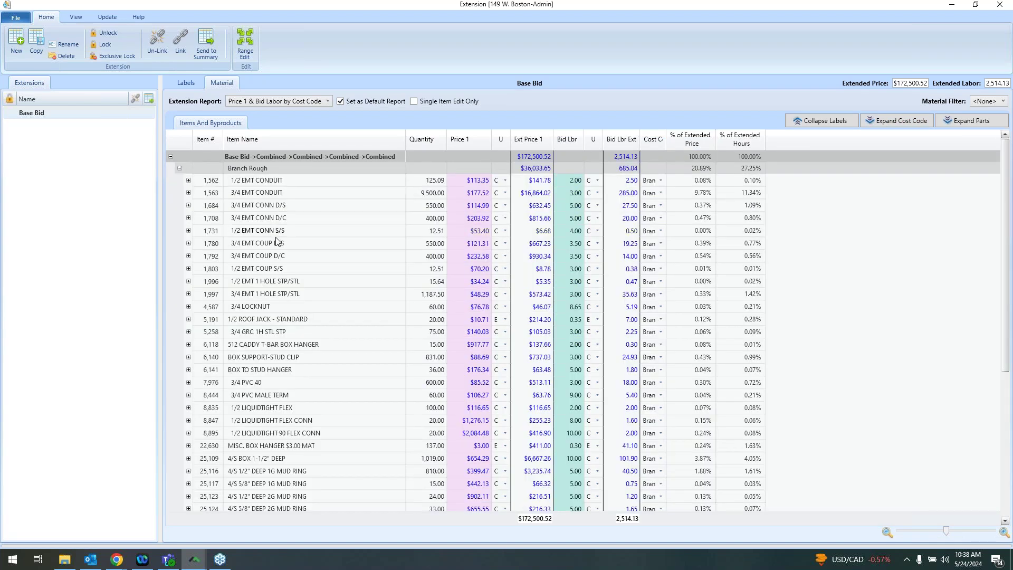
scroll(280, 220, down, 4)
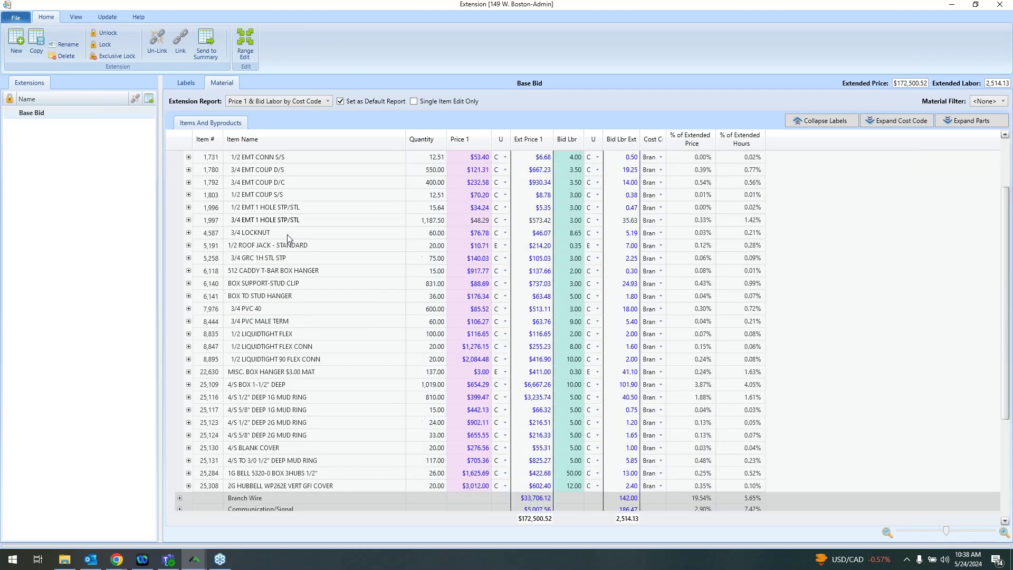
Expand the Trim Devices/Plates cost code and review its items
scroll(289, 232, down, 2)
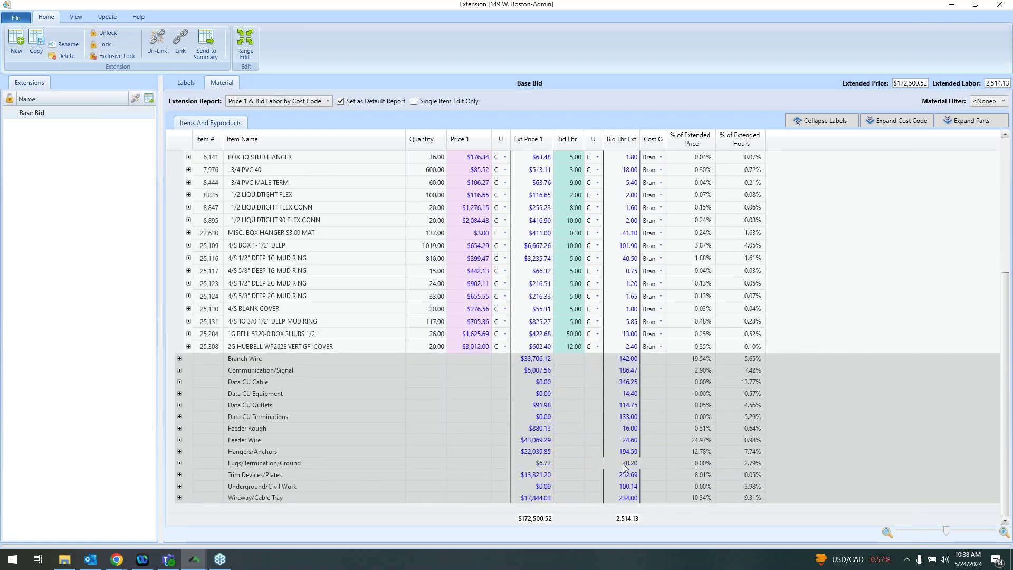
click(180, 476)
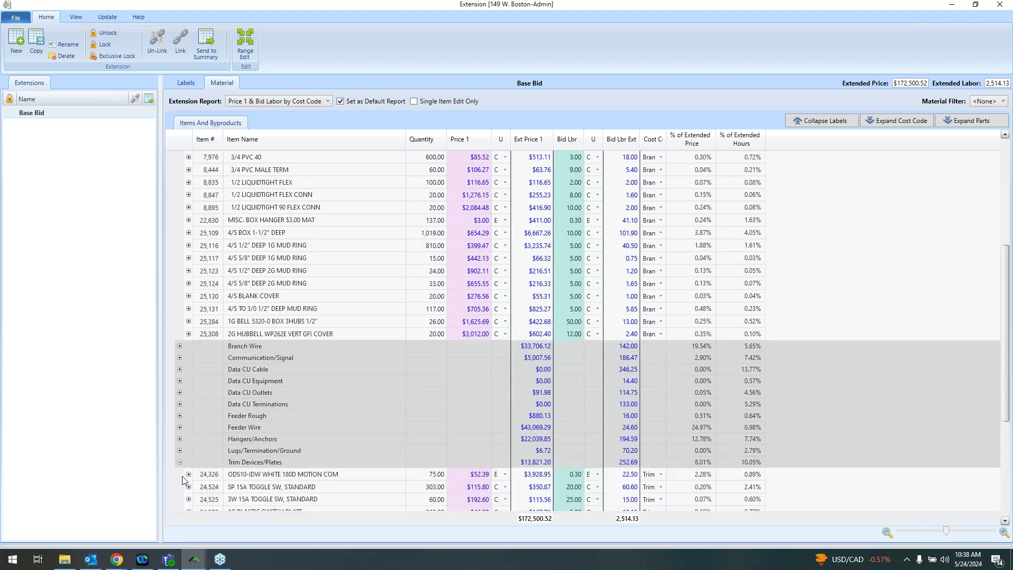
scroll(257, 461, down, 4)
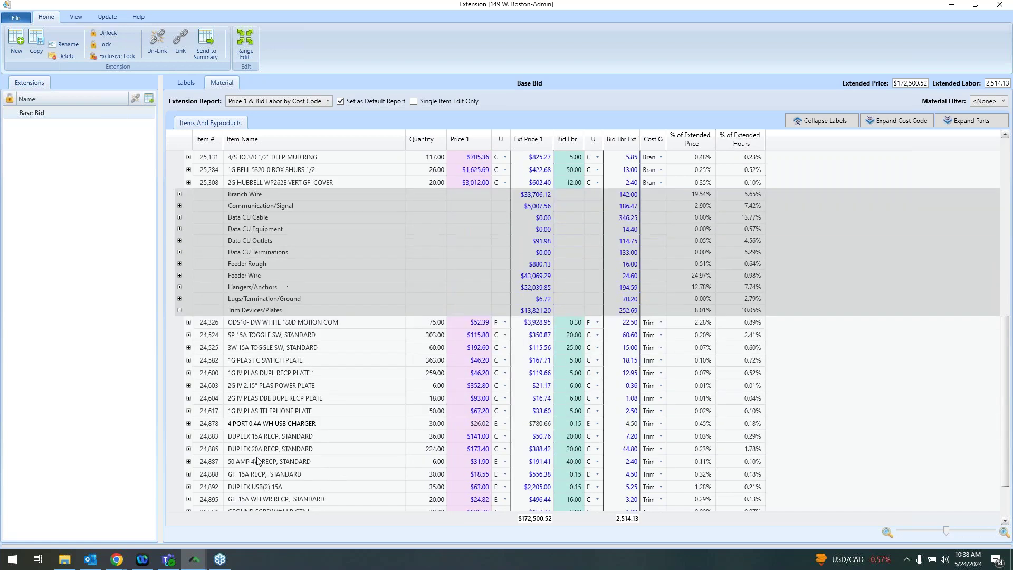
scroll(257, 460, down, 1)
Expand all cost codes in the Base Bid extension
scroll(257, 462, up, 5)
scroll(257, 462, up, 6)
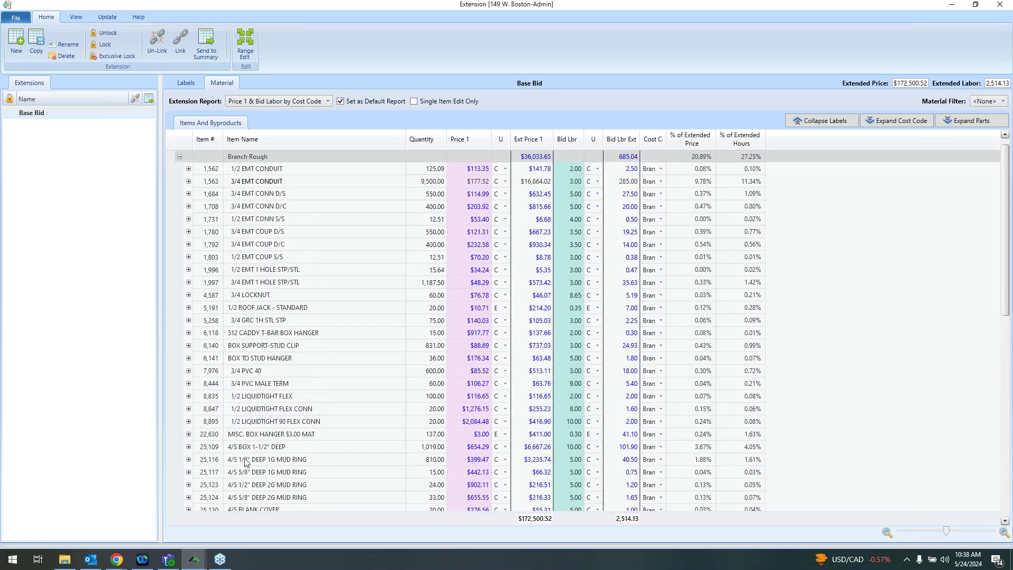
scroll(246, 462, up, 1)
click(913, 123)
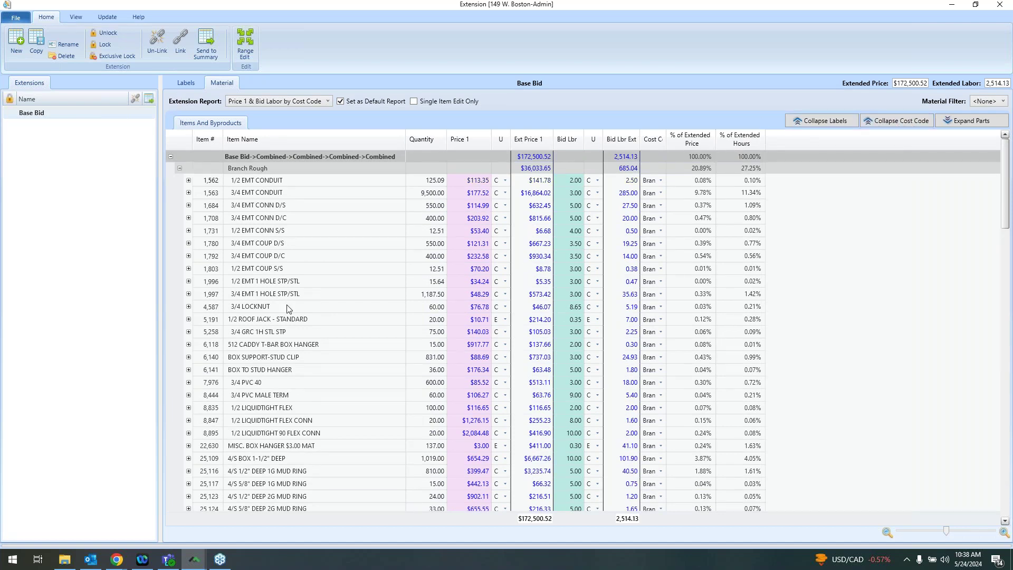
Set the extension's Levels labels to Separate and display the materials broken out by level
click(191, 84)
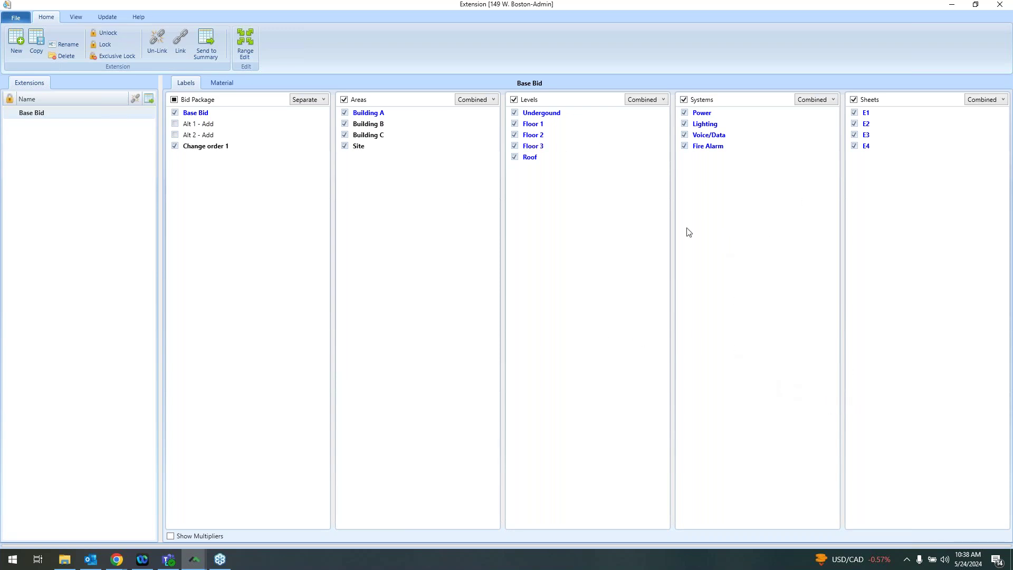
click(649, 100)
click(651, 125)
click(222, 82)
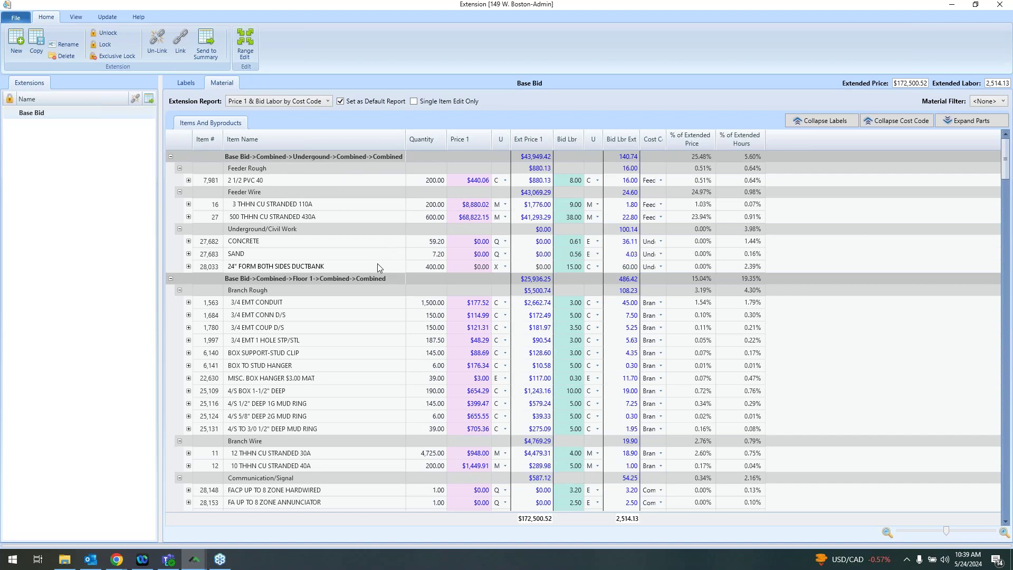
Review the extended materials and labor by level, from Underground through Floor 1 into Floor 2
scroll(364, 264, down, 2)
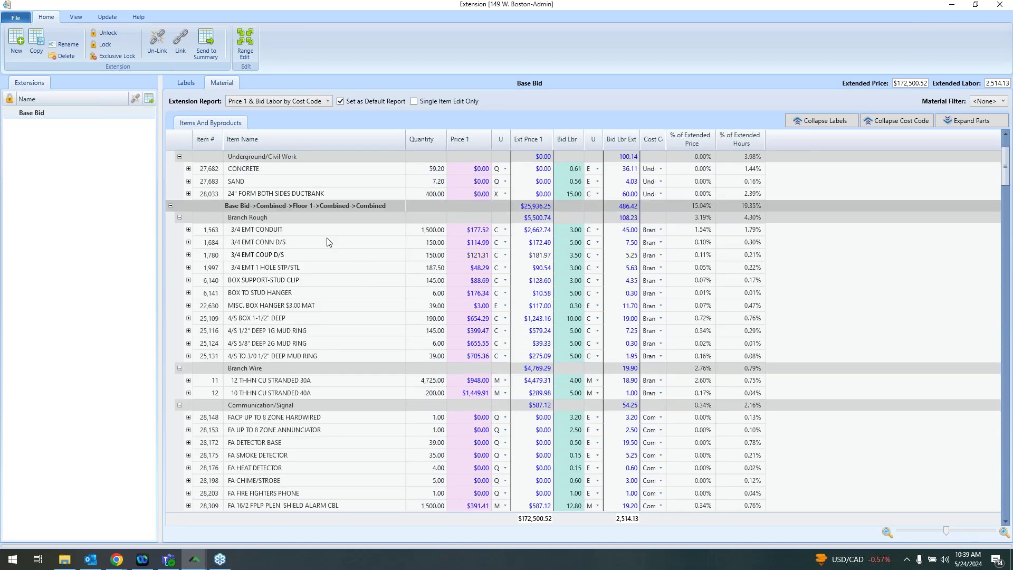
scroll(415, 232, down, 6)
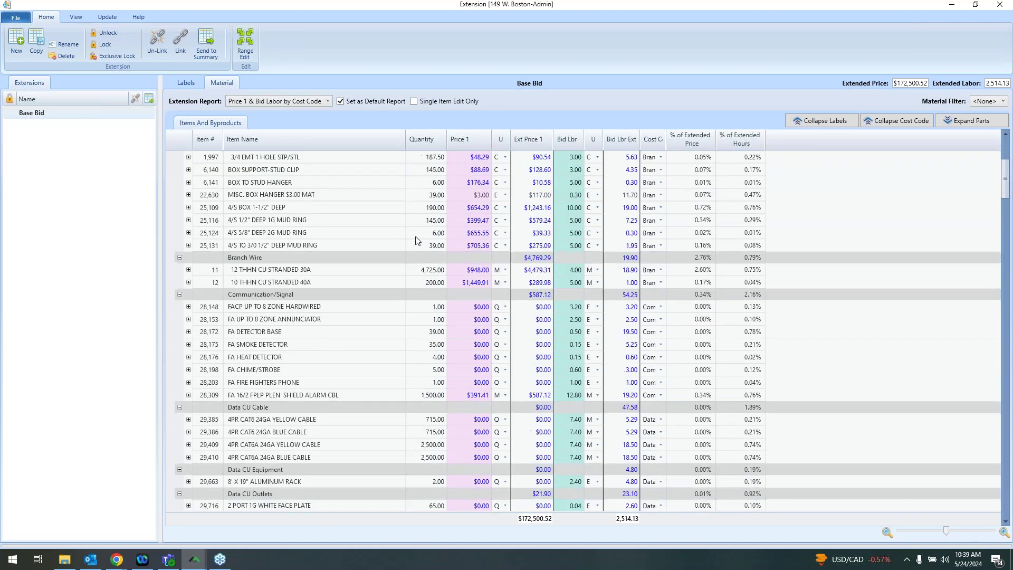
scroll(420, 240, down, 9)
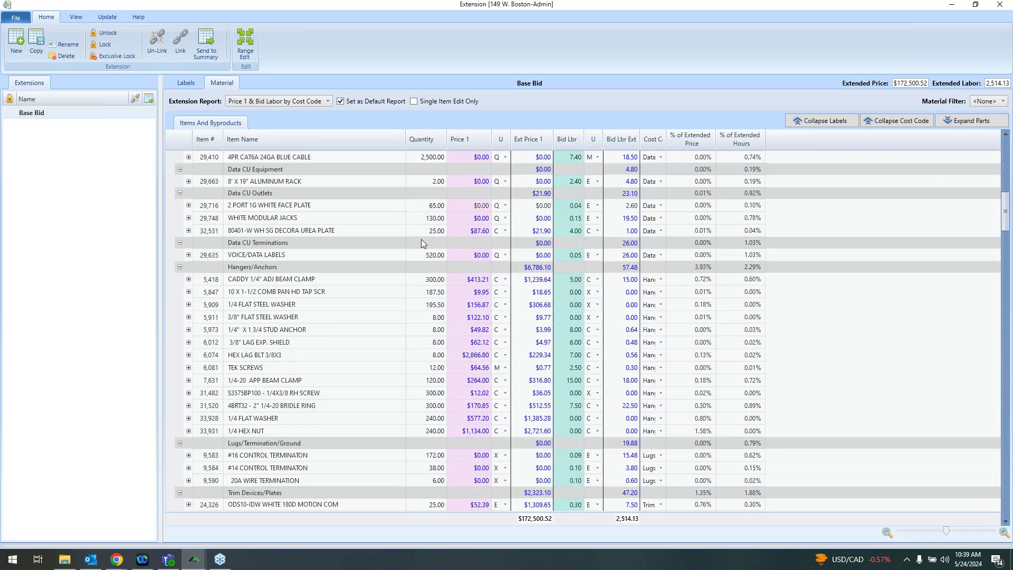
scroll(422, 242, down, 4)
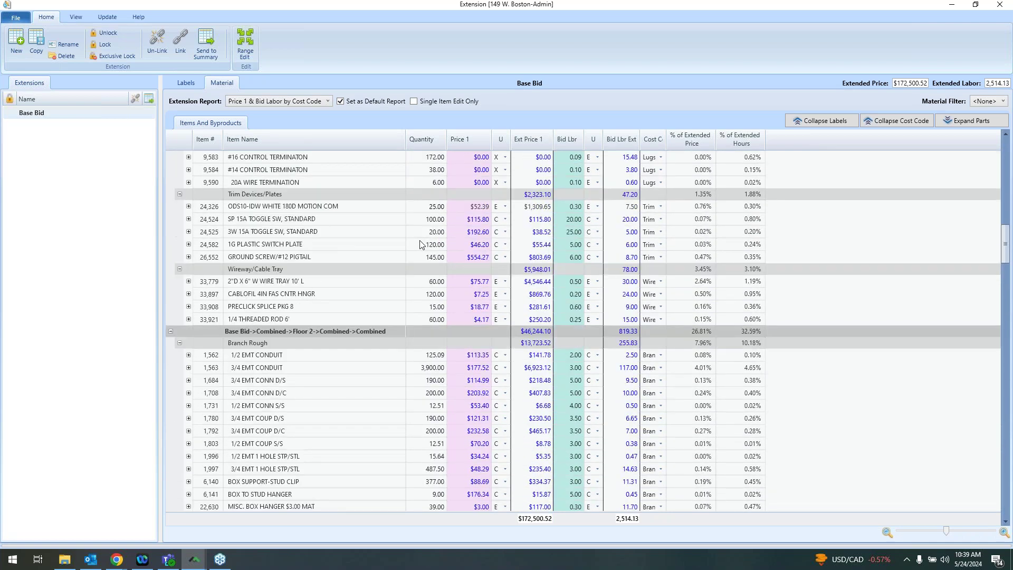
scroll(364, 333, down, 5)
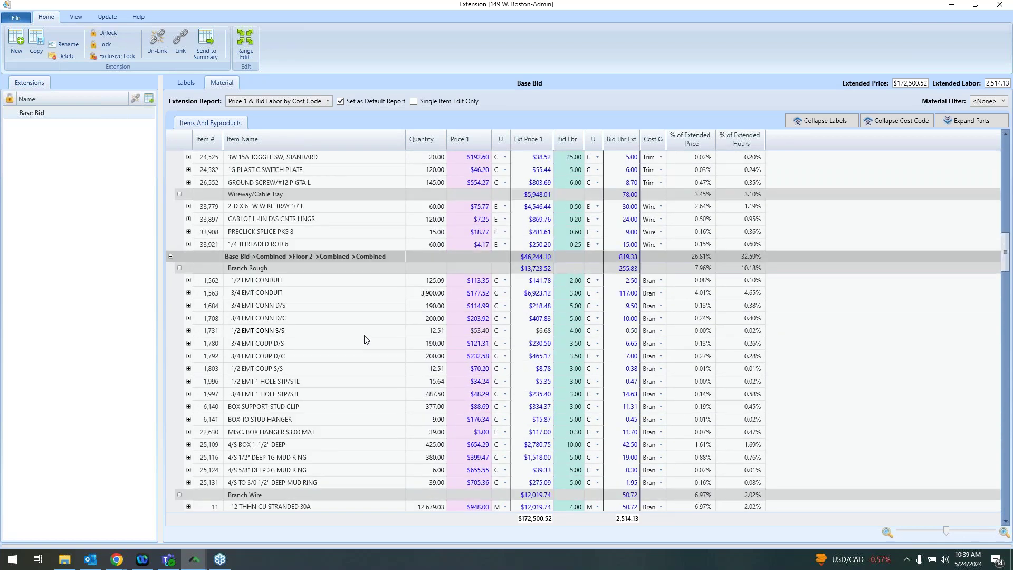
scroll(364, 333, up, 8)
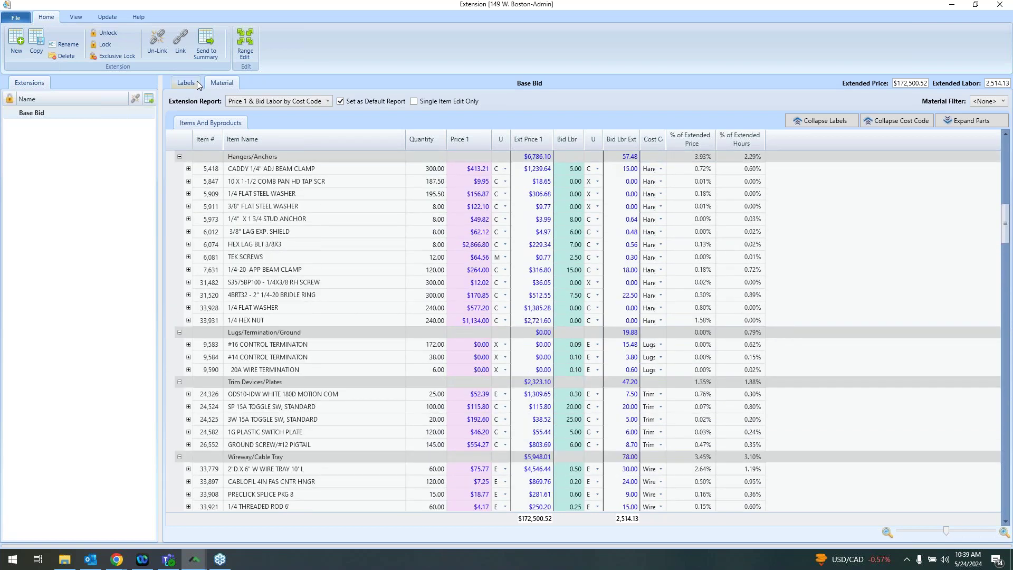
Set the Levels labels back to Combined and return to the extension's material list
click(195, 82)
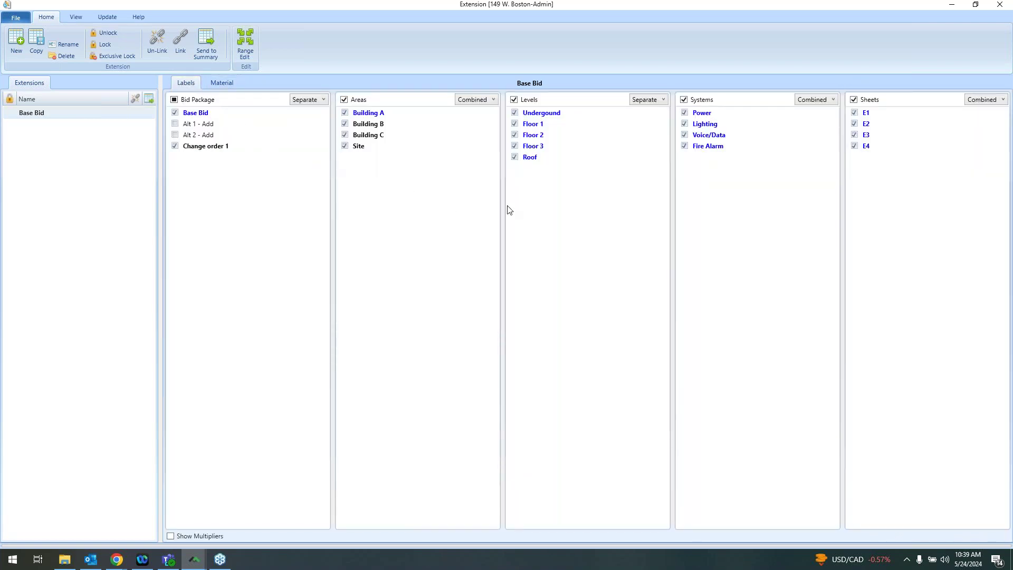
click(661, 102)
click(658, 111)
click(533, 113)
click(228, 79)
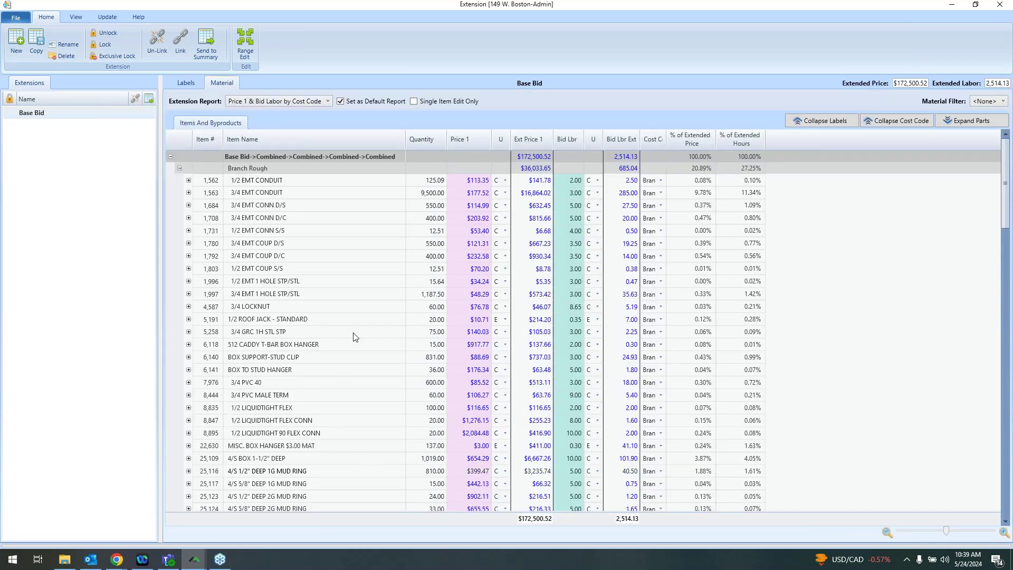
Send the Base Bid extension to the bid summary, and close the extension
click(212, 57)
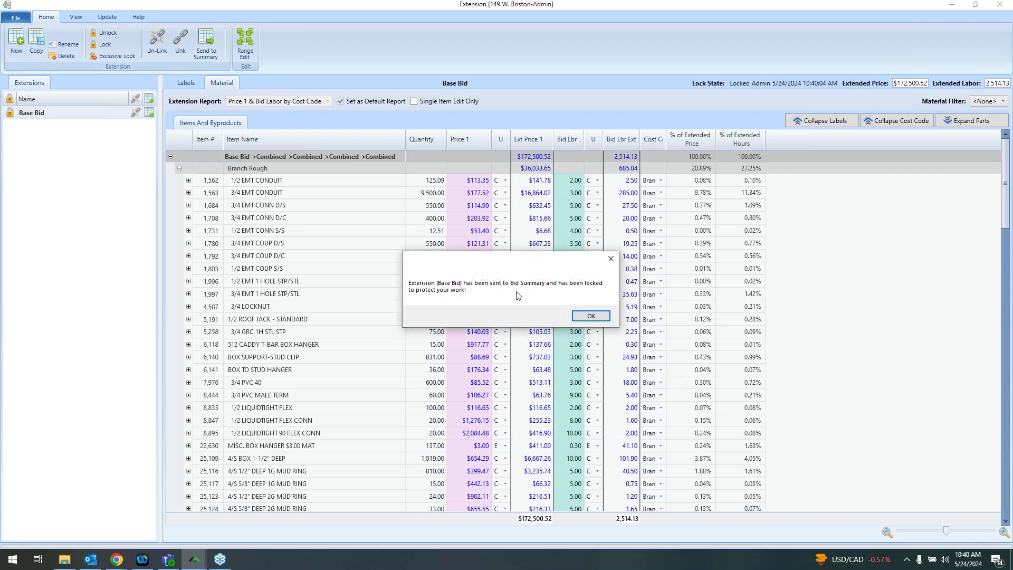
click(601, 316)
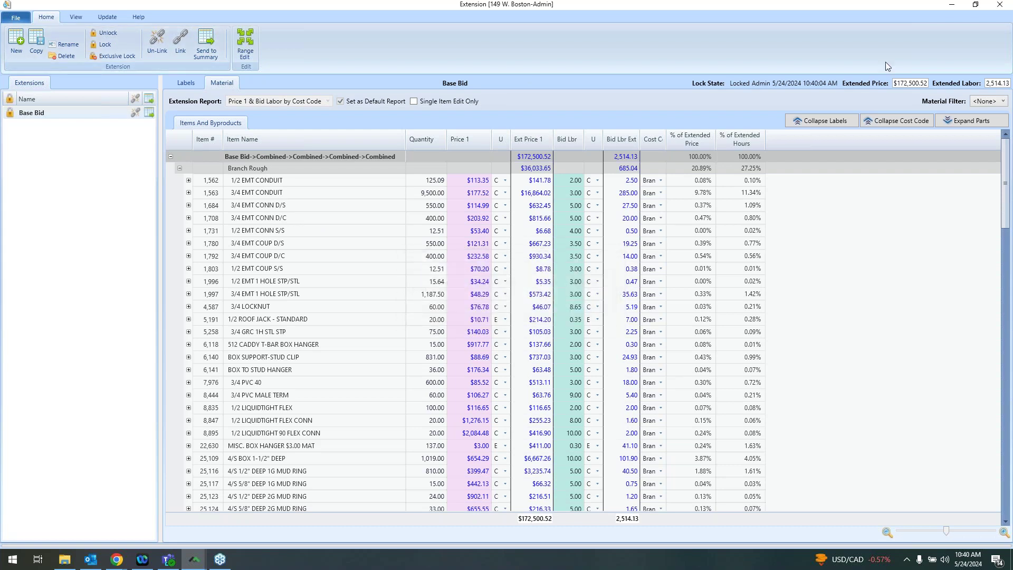
click(1006, 12)
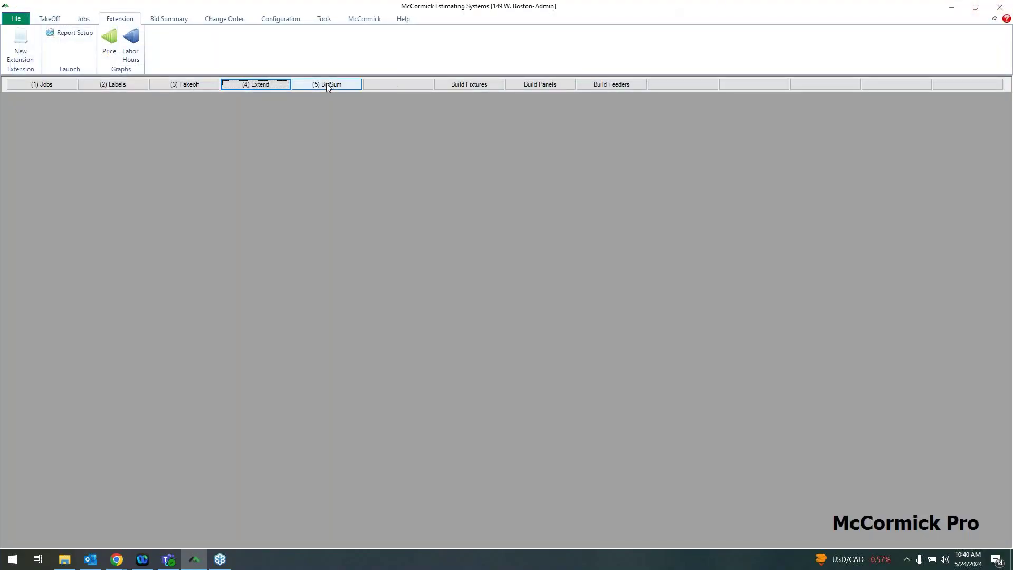
Open the bid summary's labor sheet and assign the Foreman, Sub-Foreman, J/Mn Tec and Appr 1 classes
click(326, 84)
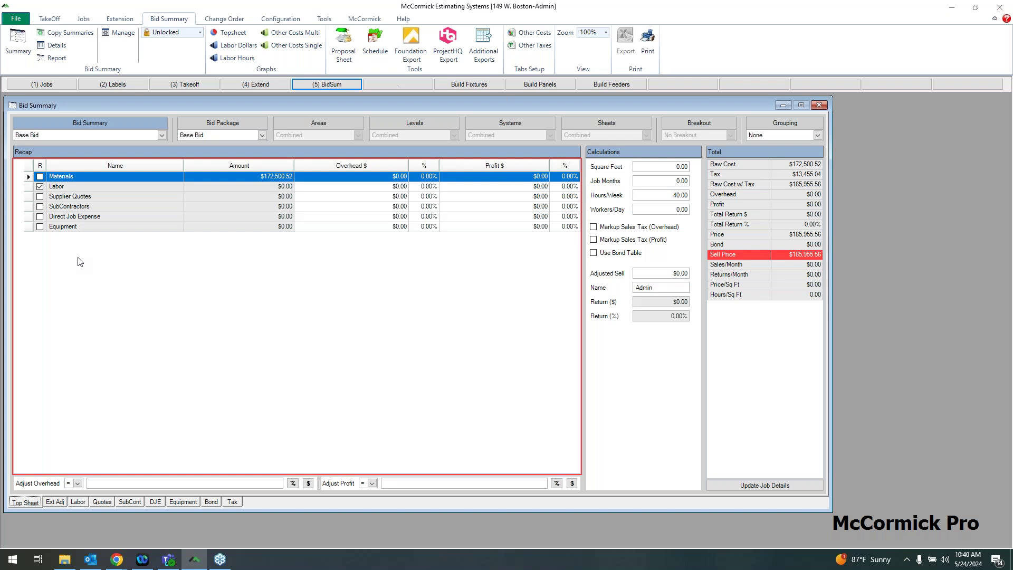
click(77, 502)
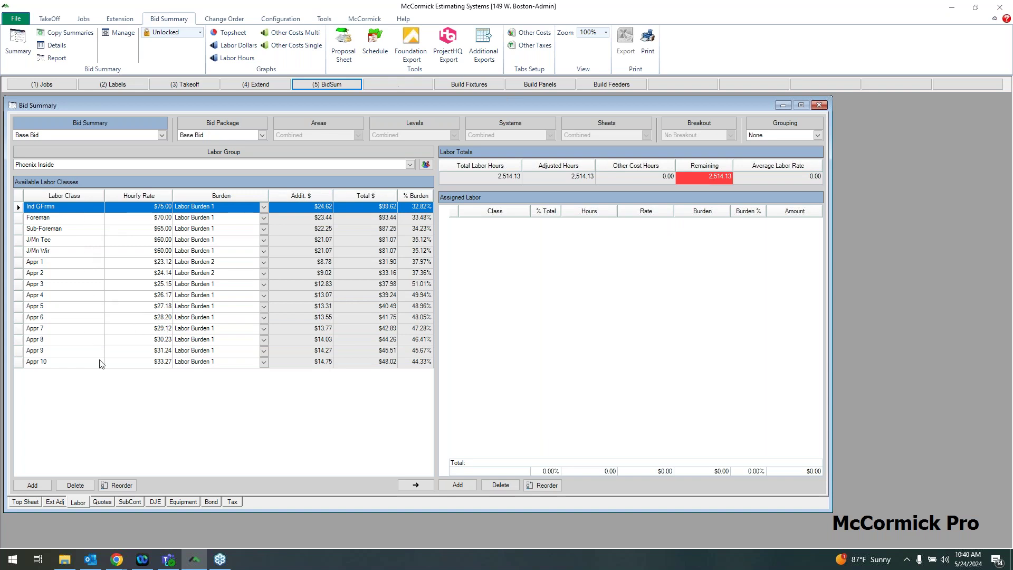
click(22, 218)
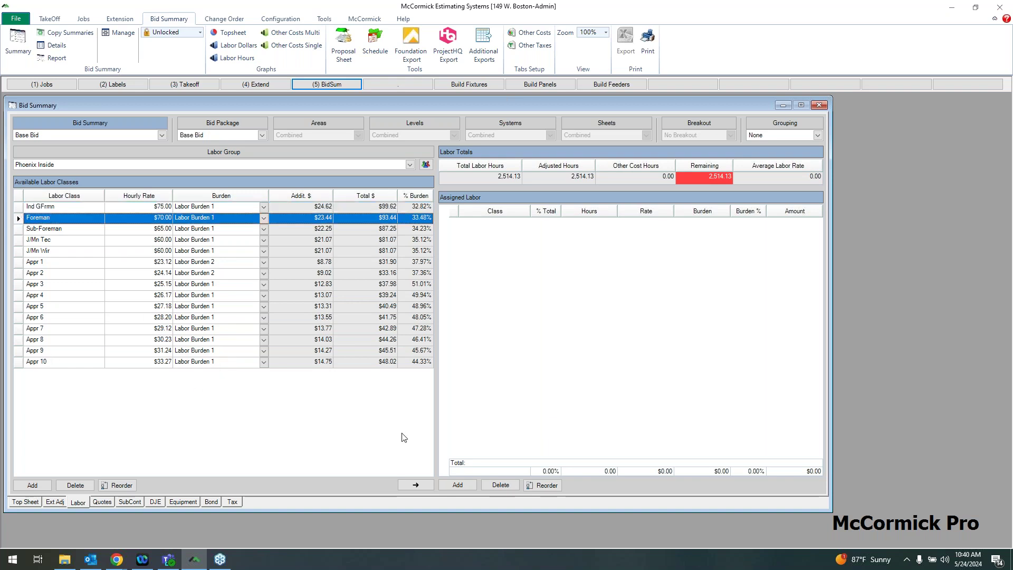
click(431, 489)
click(27, 231)
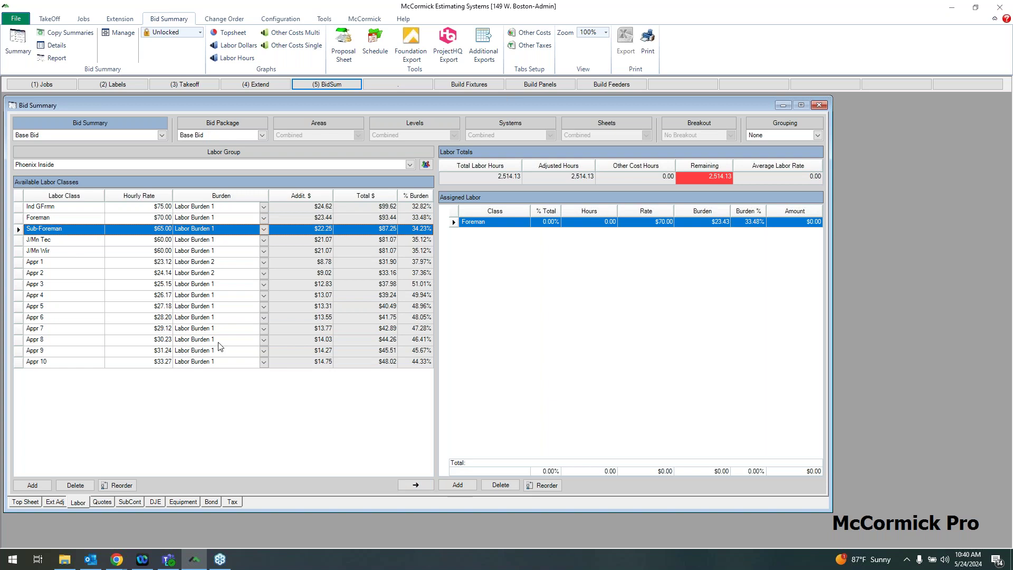
click(415, 485)
click(21, 241)
click(415, 485)
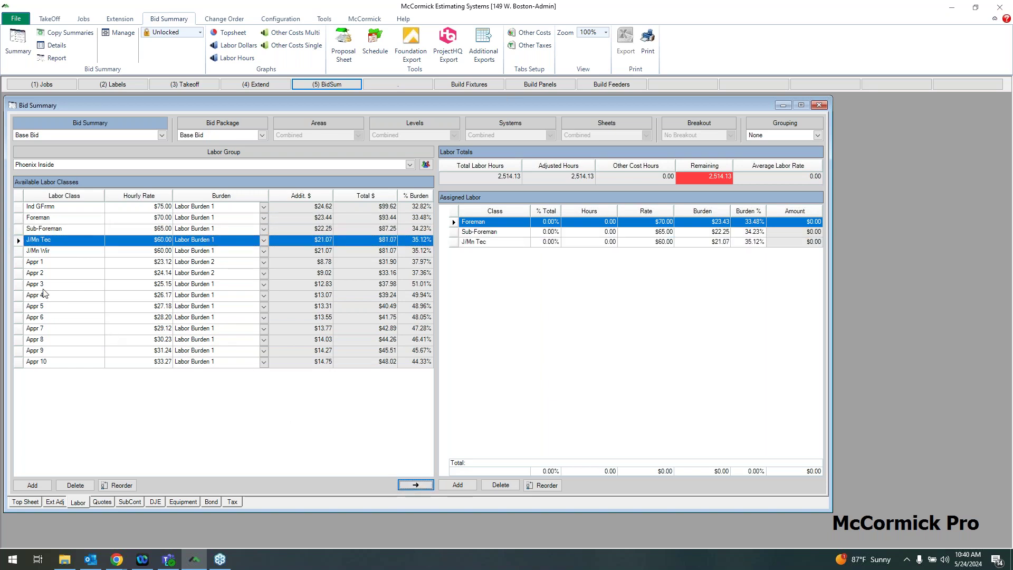
click(19, 264)
click(416, 485)
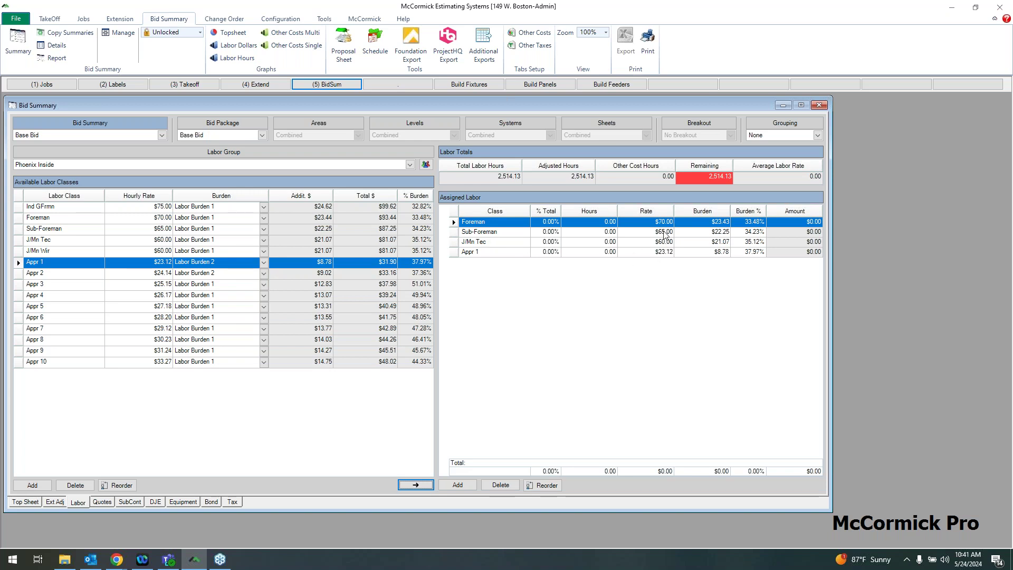
click(591, 222)
key(Down)
key(Down)
key(Down)
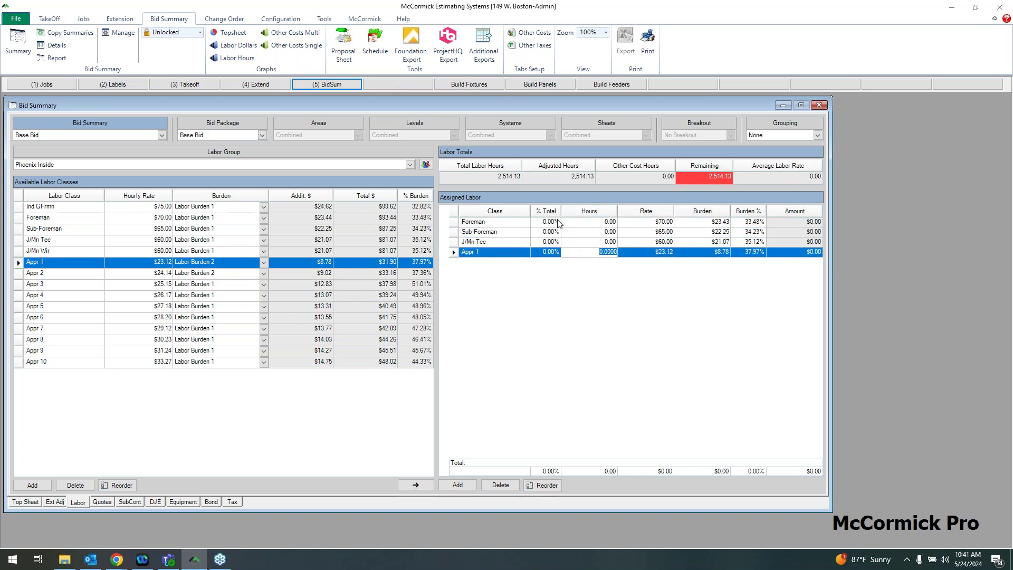
Split the labor total as 50% Foreman, 25% Sub-Foreman, 15% J/Mn Tec and 10% Appr 1
click(558, 222)
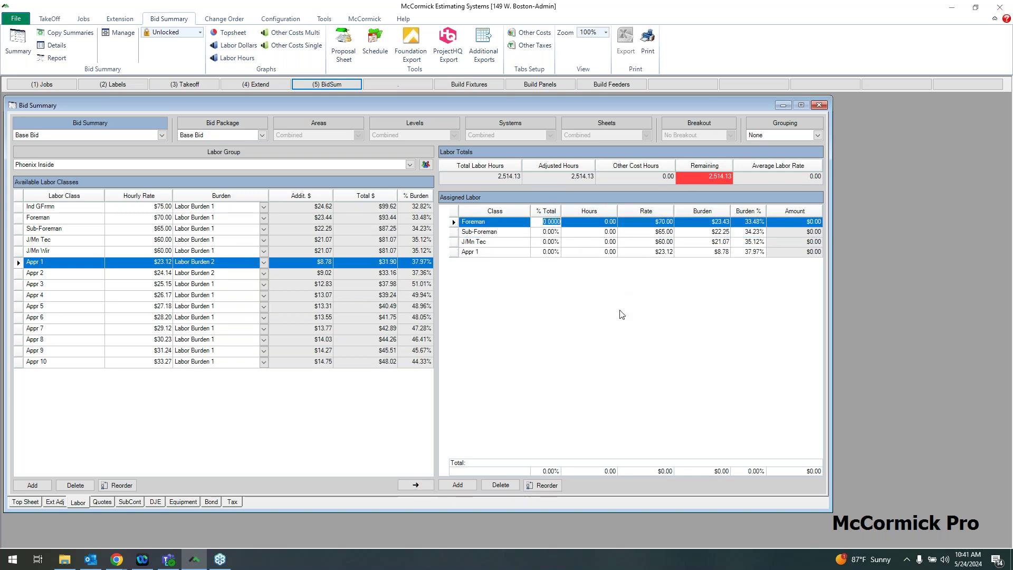
text(50)
key(Down)
text(25)
key(Down)
text(1)
key(Down)
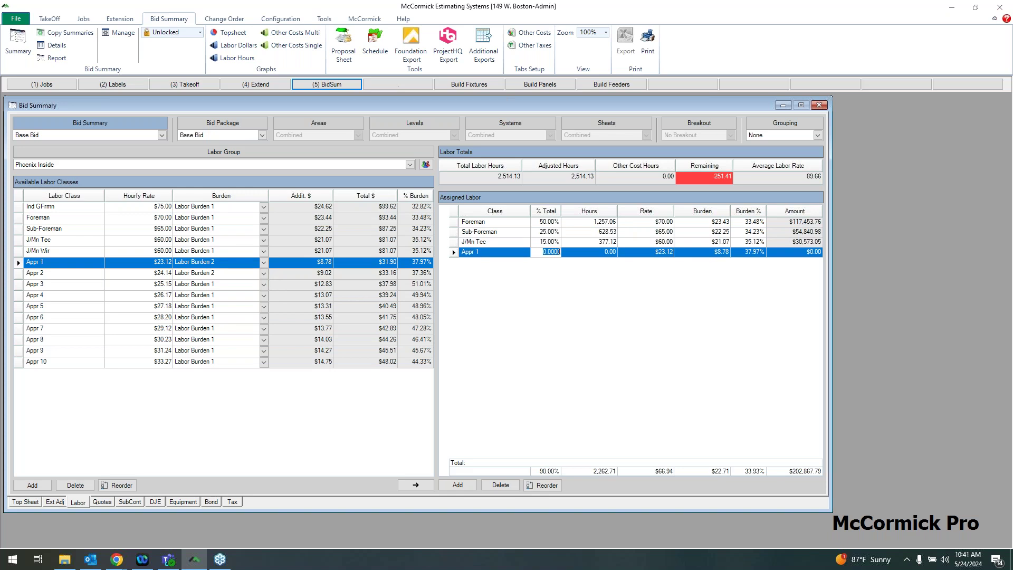
text(10)
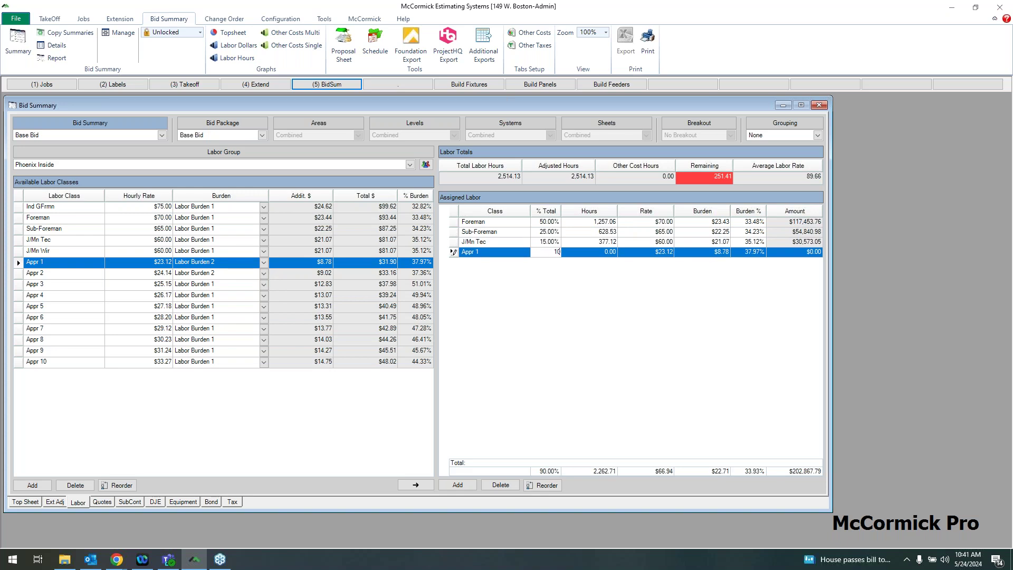
key(Tab)
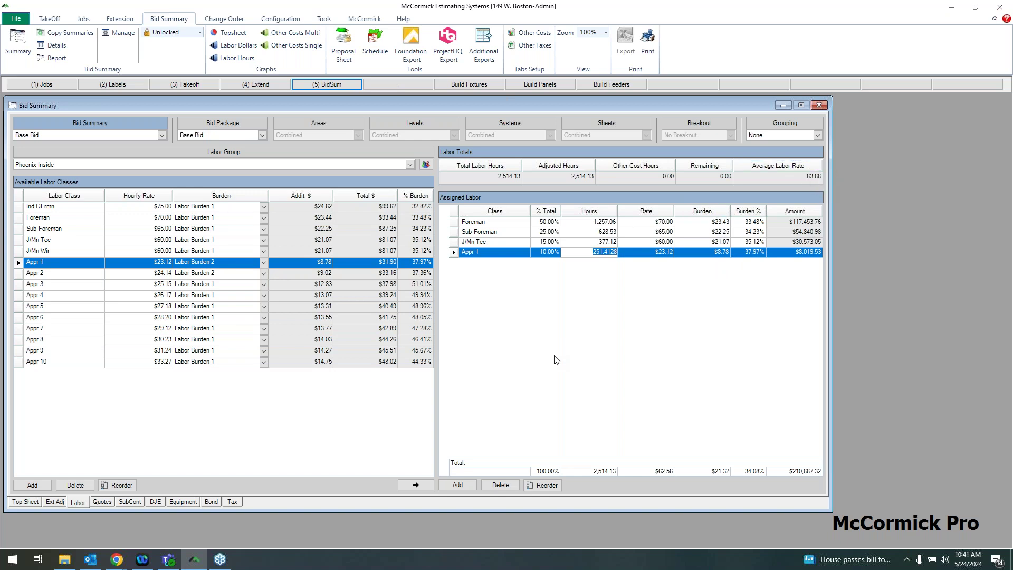
Add three custom assigned labor classes: Flat rate, one with a worker's first name, and Helper
click(454, 486)
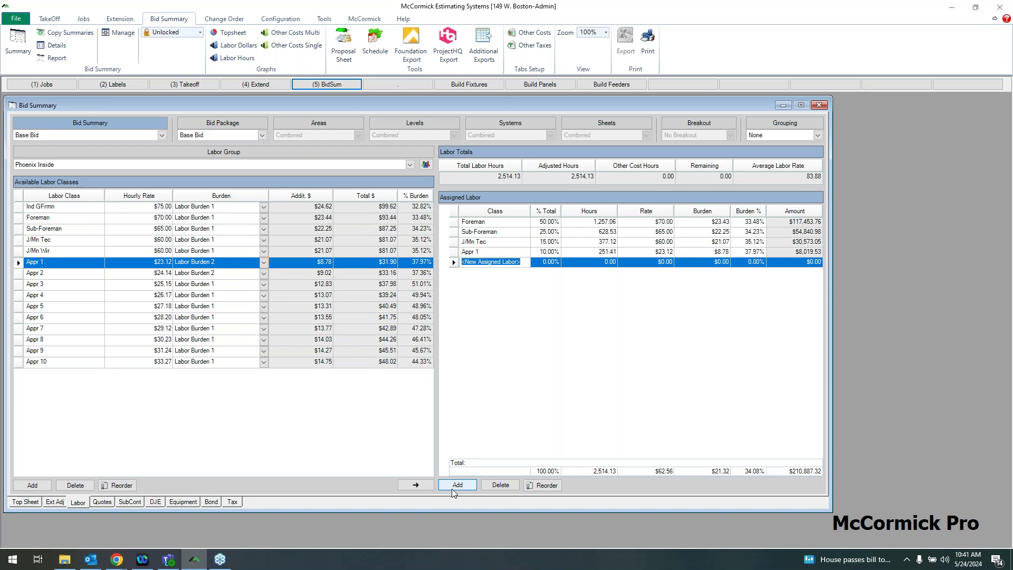
text(Flat rate)
key(Tab)
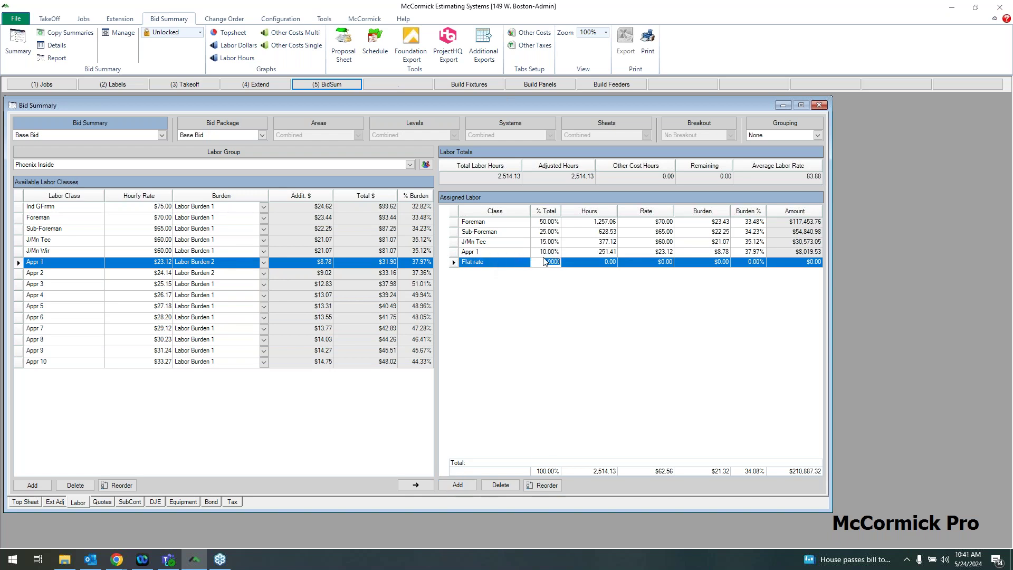
click(464, 484)
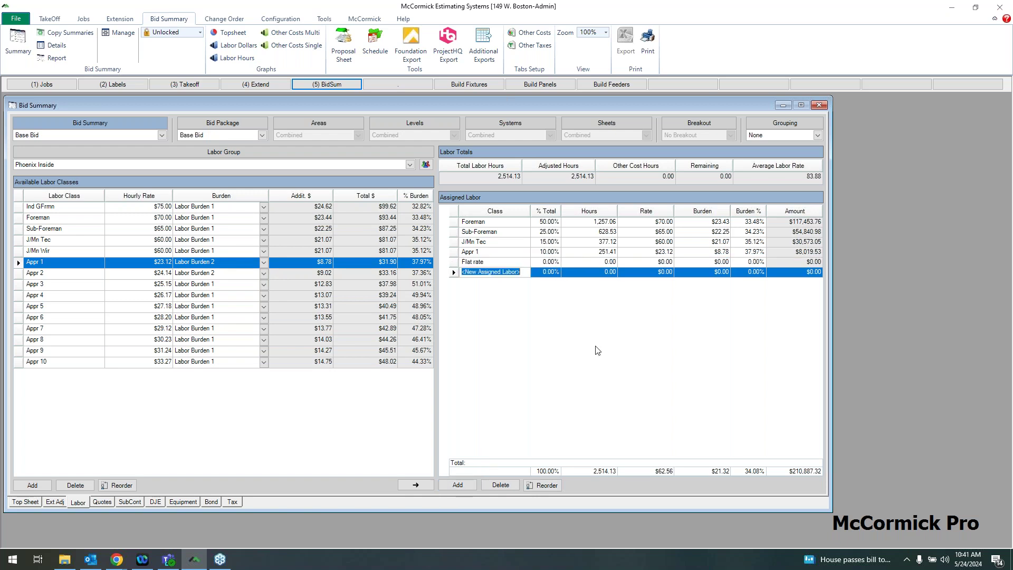
text(Mike)
click(451, 271)
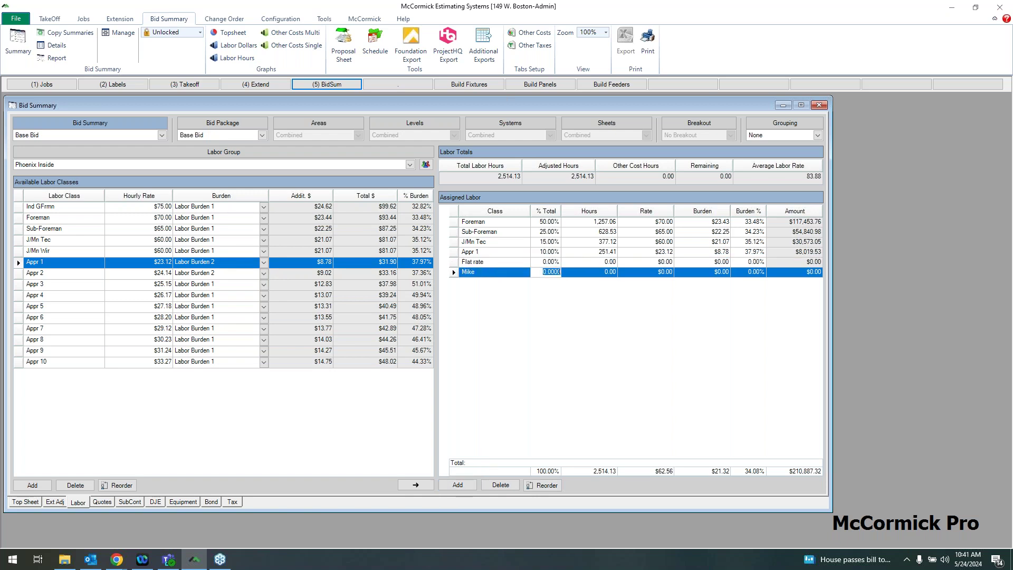
click(462, 488)
text(Helper)
key(Tab)
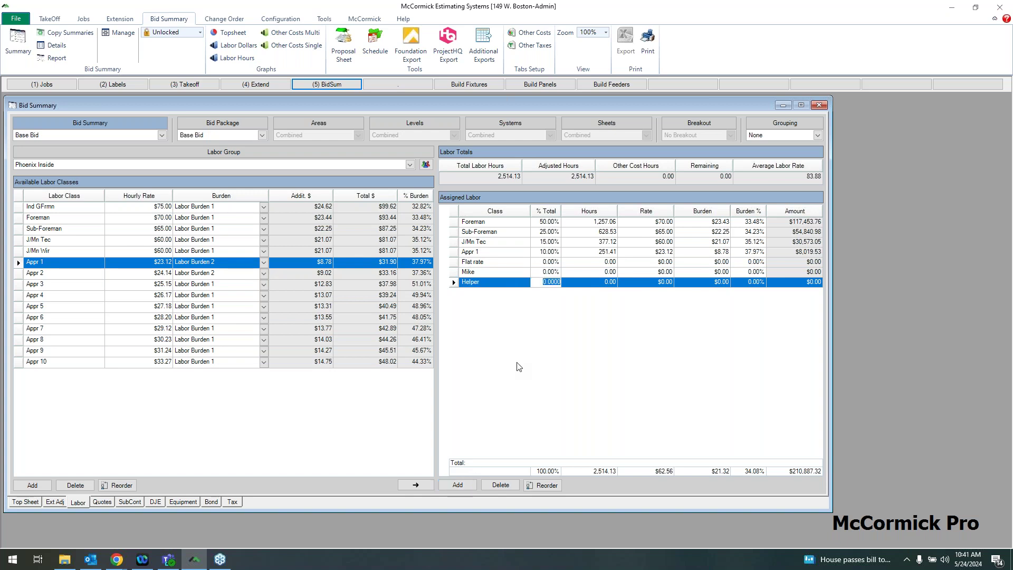
Review the labor classes of the Local 480, Phoenix Outside and Phoenix Inside groups and the labor burden definitions
click(426, 164)
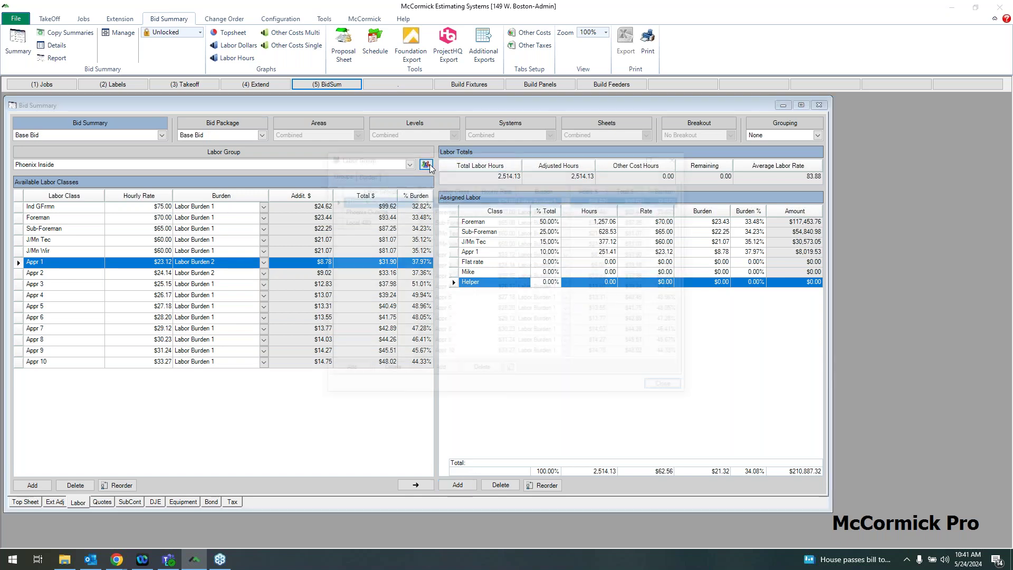
click(399, 221)
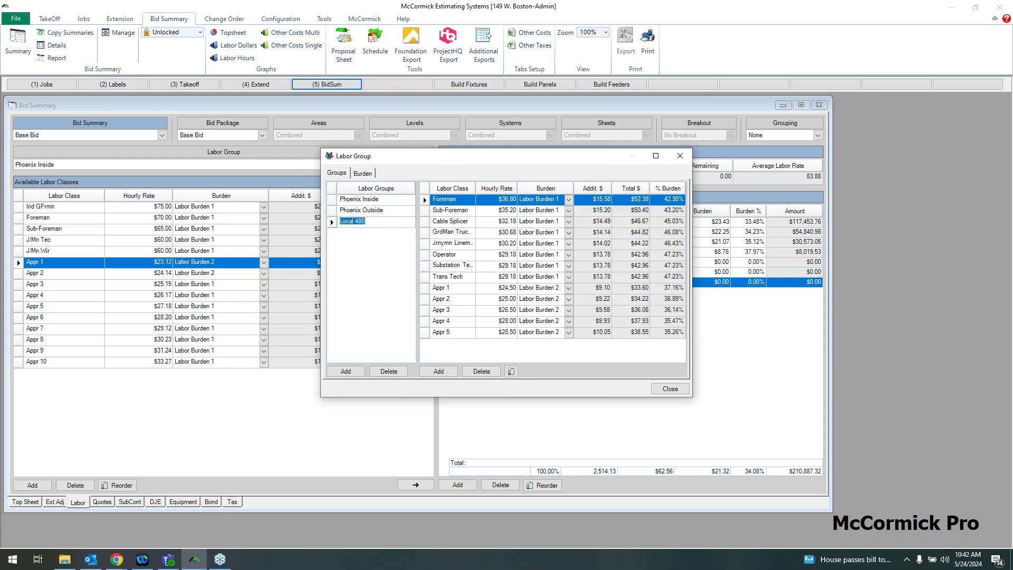
click(369, 210)
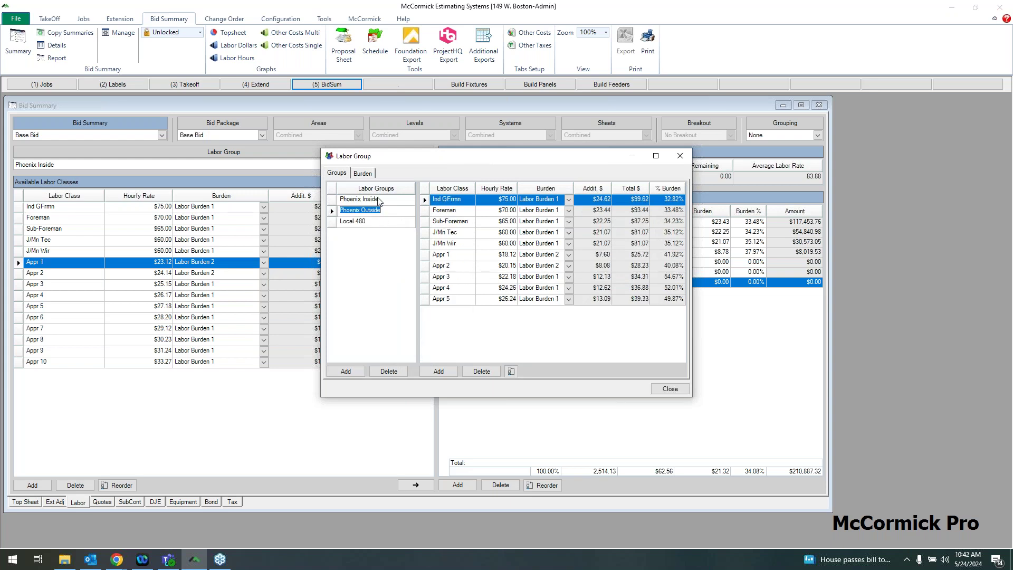
click(377, 199)
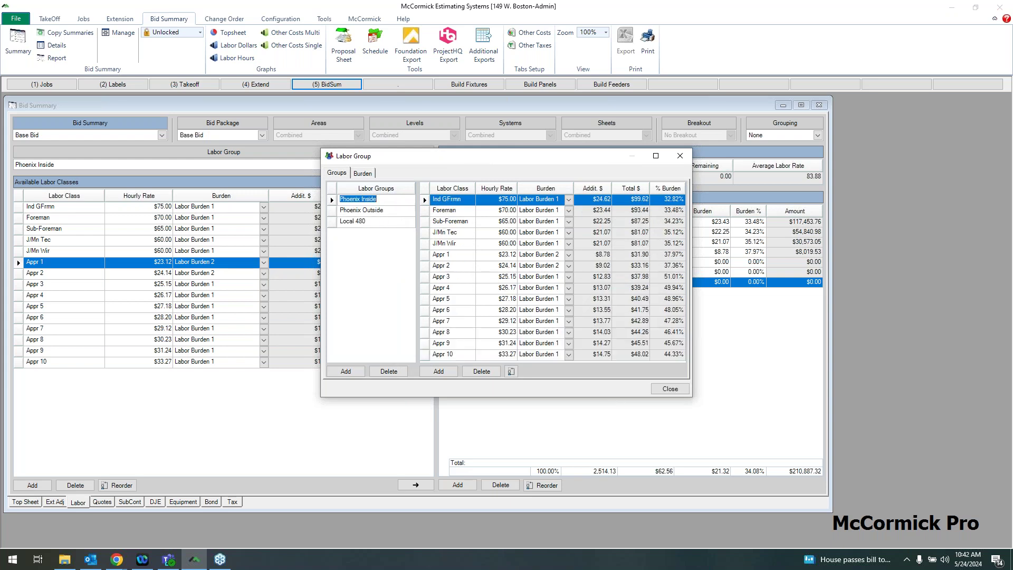
click(369, 174)
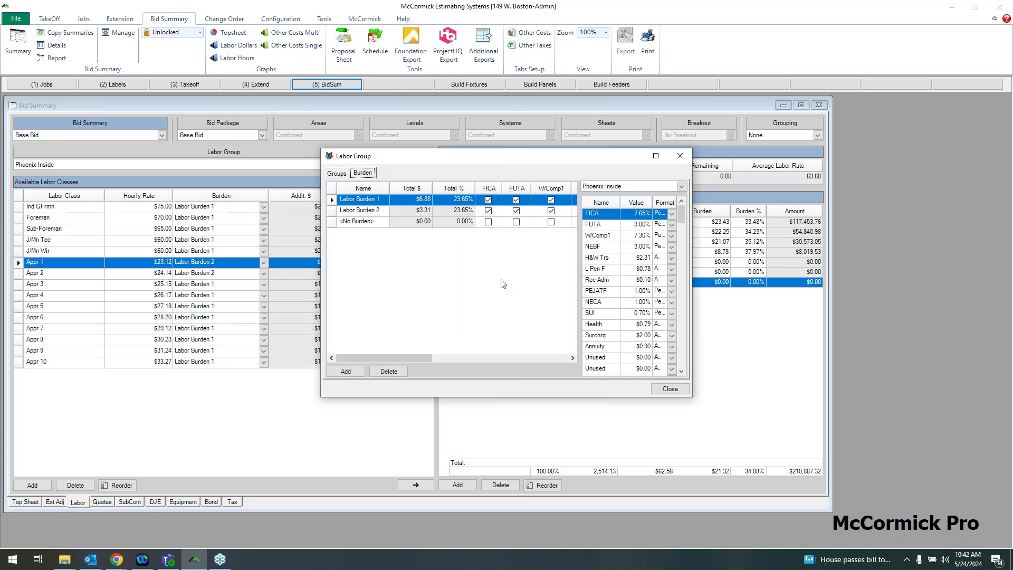
mouse_move(402, 356)
mouse_down()
mouse_move(511, 366)
mouse_move(385, 359)
mouse_up()
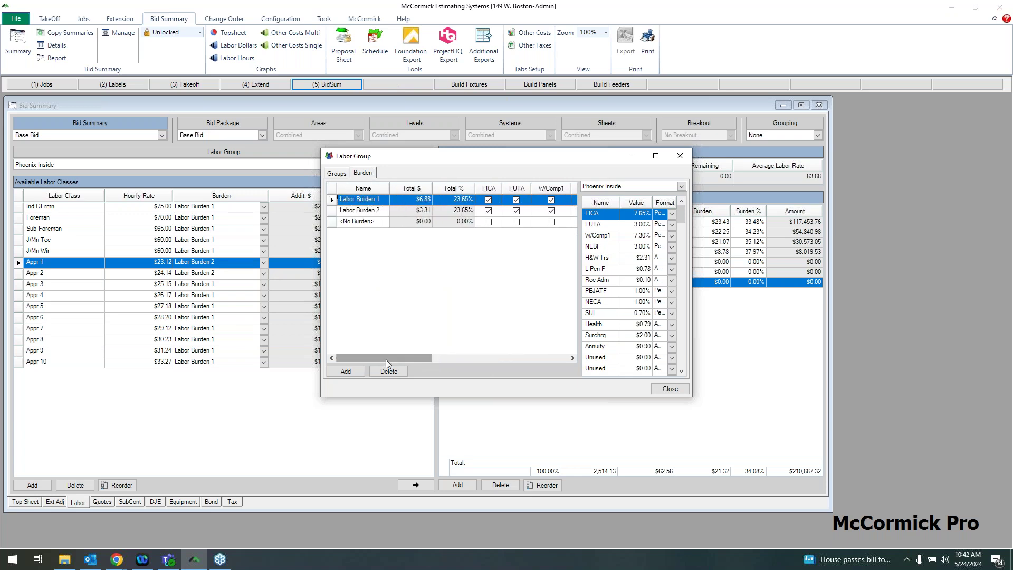
click(336, 173)
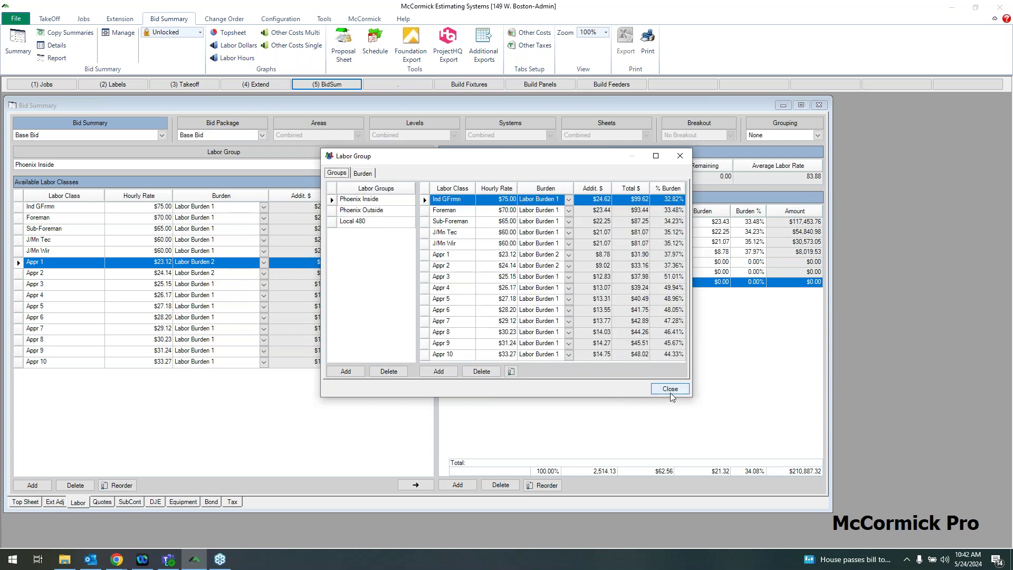
click(670, 389)
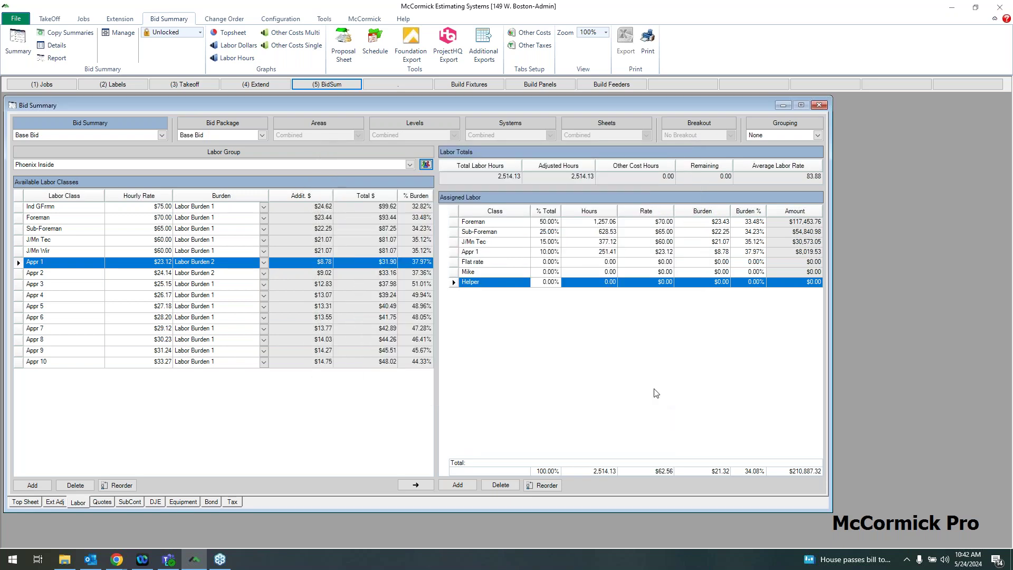
Enter a $5,000 unit price for the Fixtures quote from Wesco on the bid summary's supplier quotes sheet
click(98, 501)
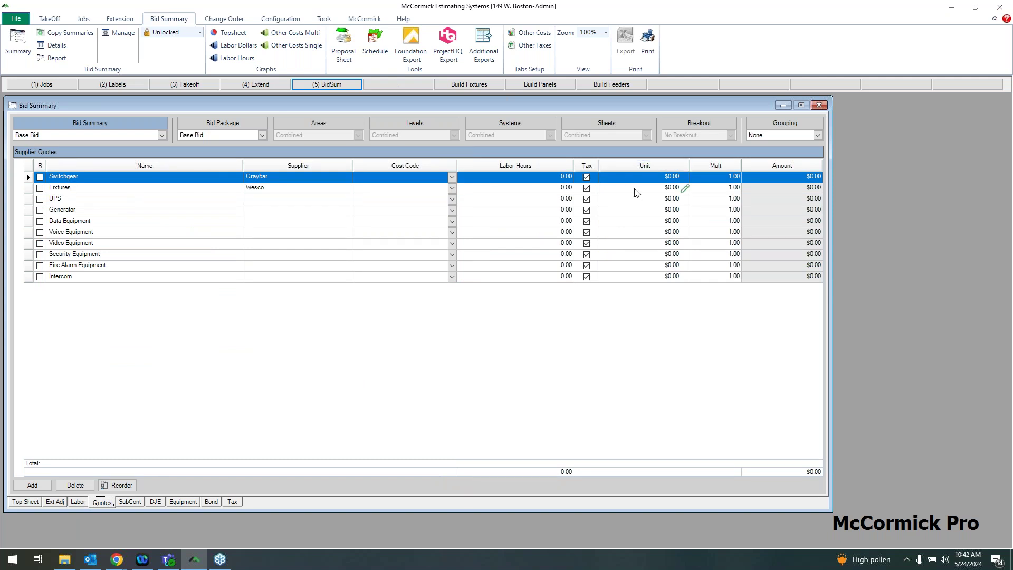
click(680, 188)
text(5000)
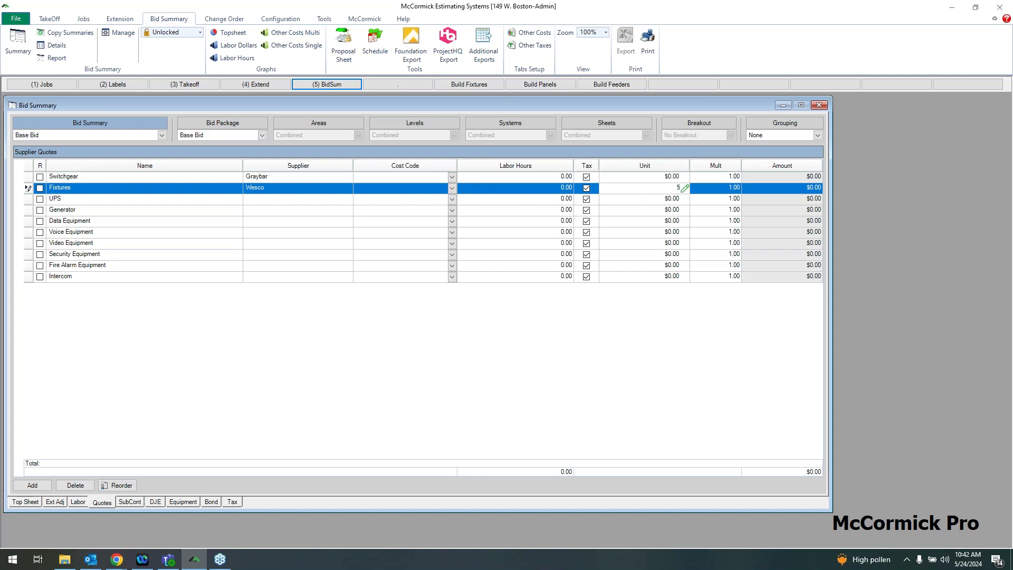
key(Tab)
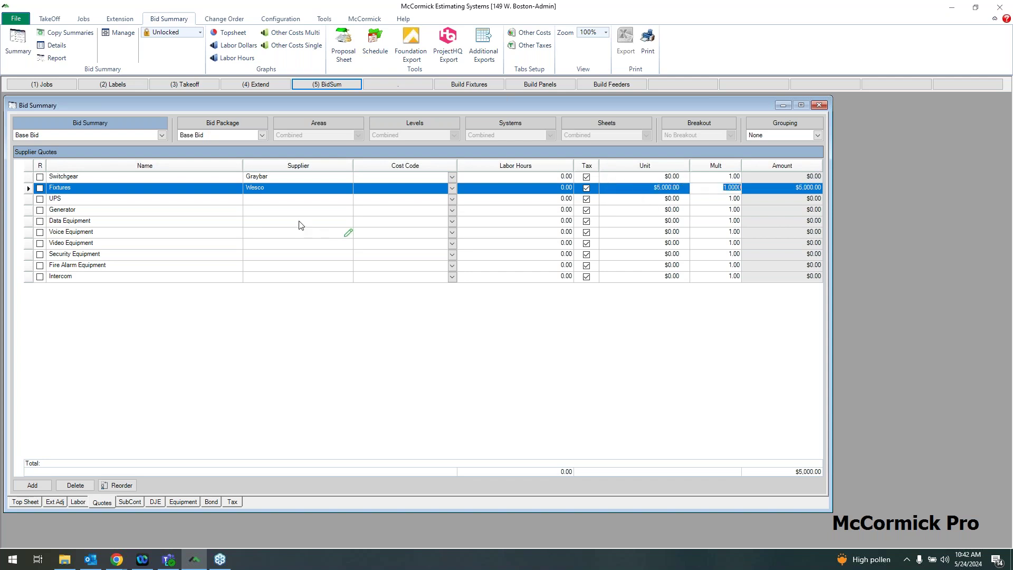
click(279, 192)
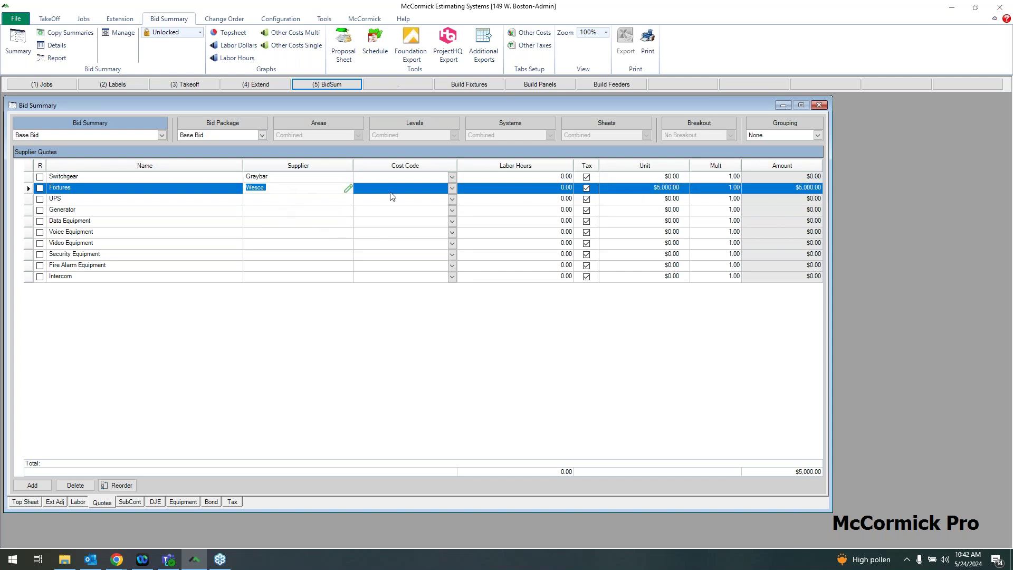
click(407, 192)
click(429, 346)
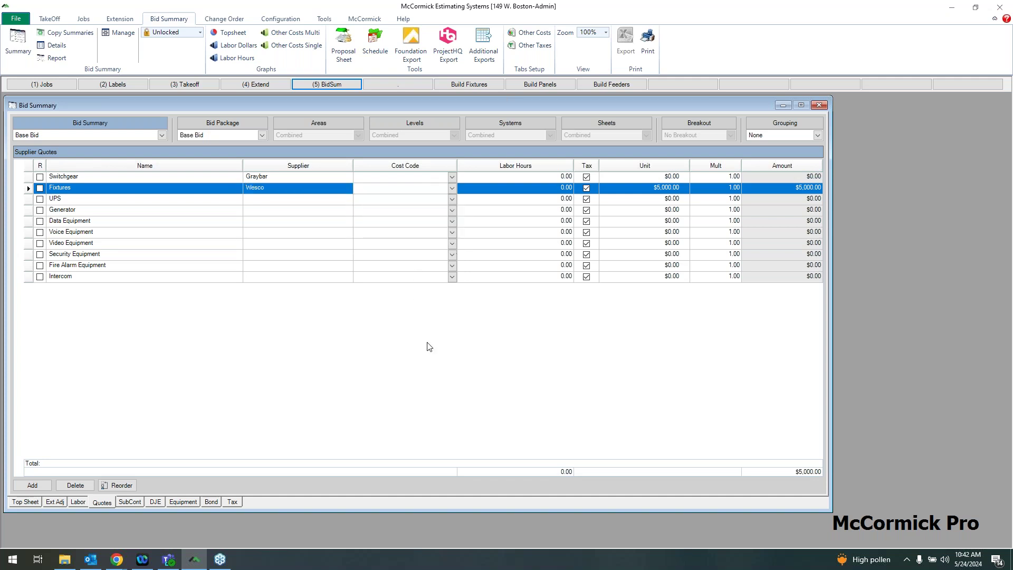
Add three new blank cost lines below Intercom in the supplier quotes
click(33, 486)
click(32, 485)
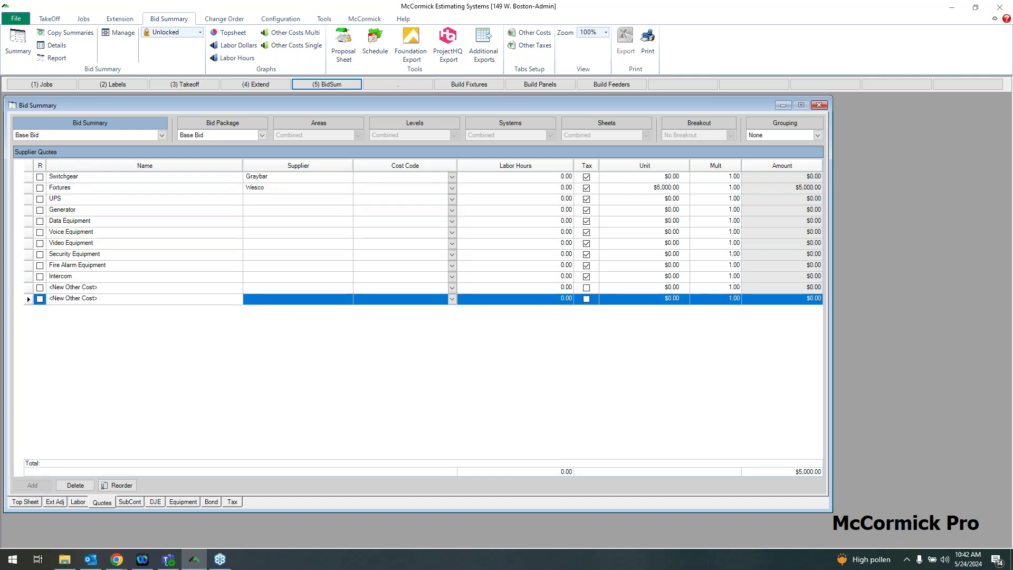
click(33, 485)
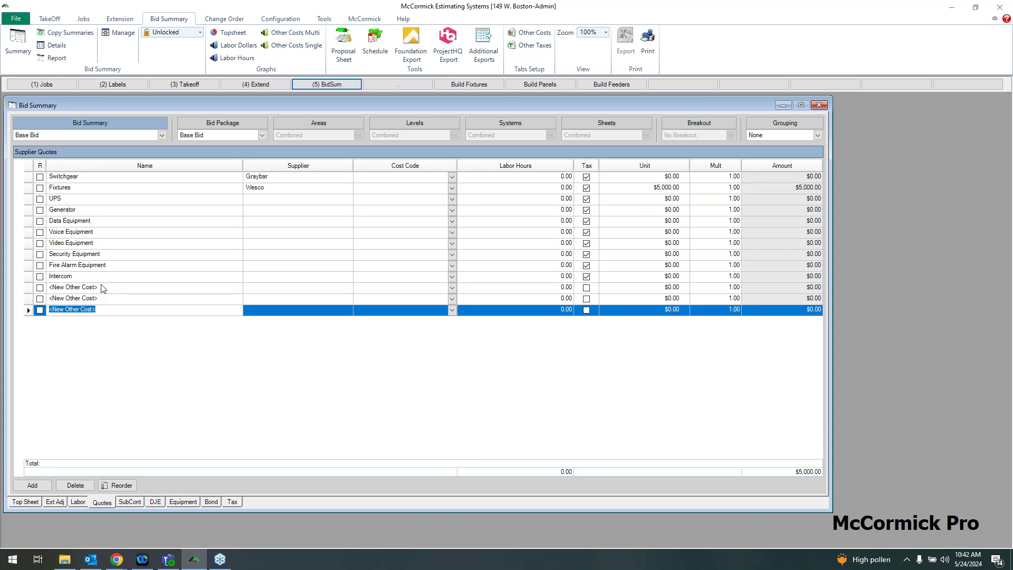
click(84, 288)
click(95, 298)
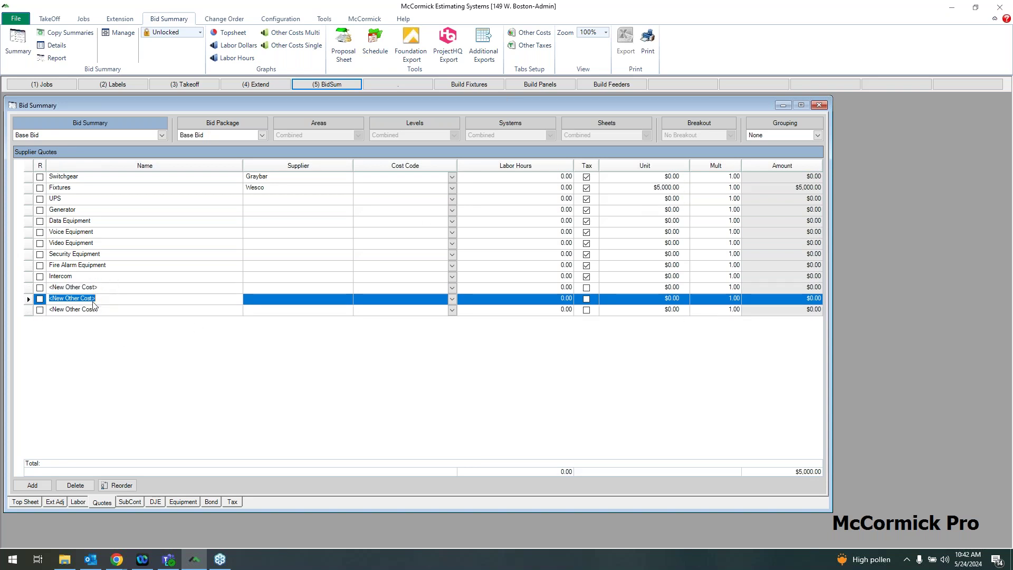
click(93, 311)
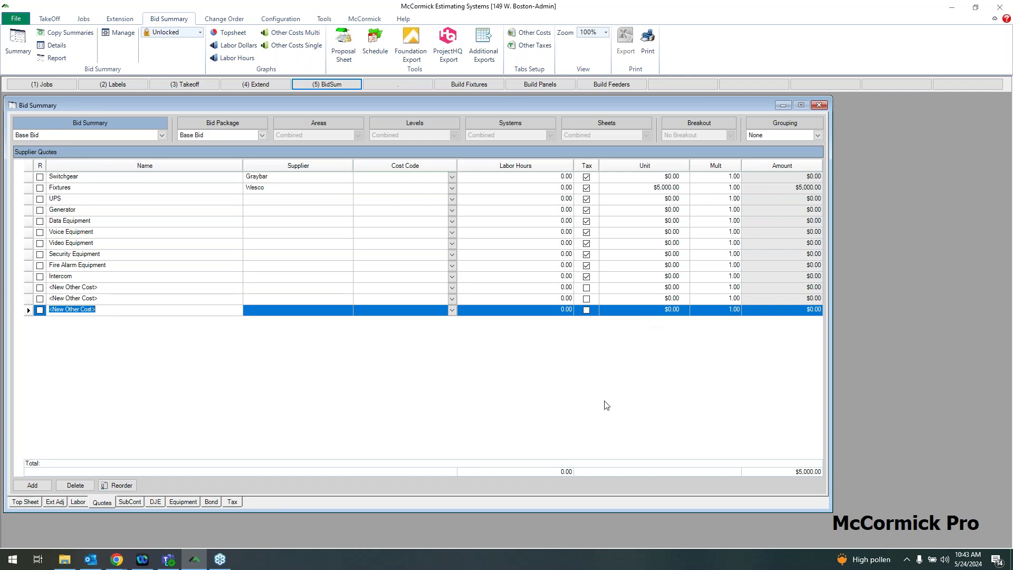
Enter a $1,200 unit price for Core Drill on the subcontractors sheet
click(135, 503)
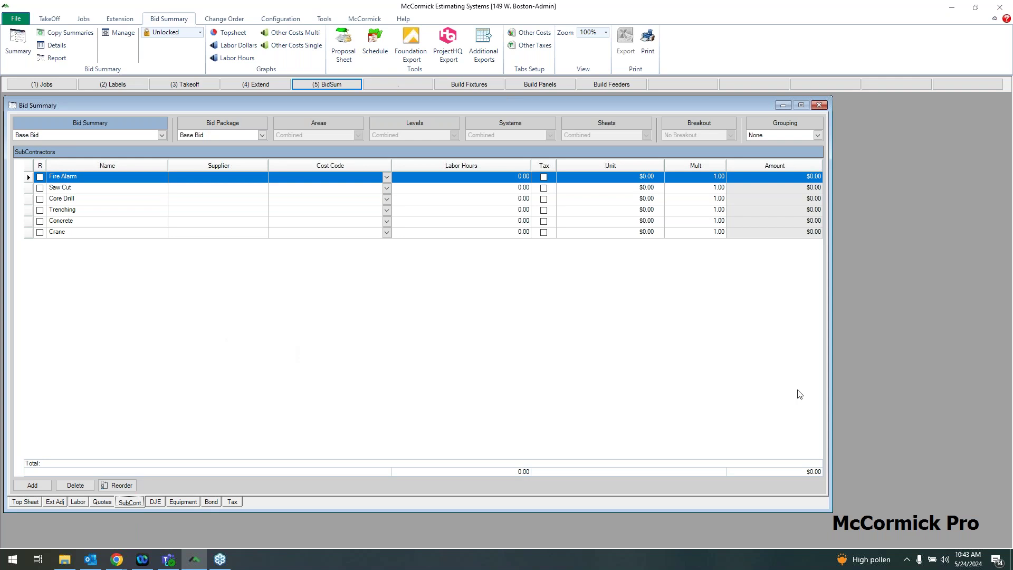
click(652, 203)
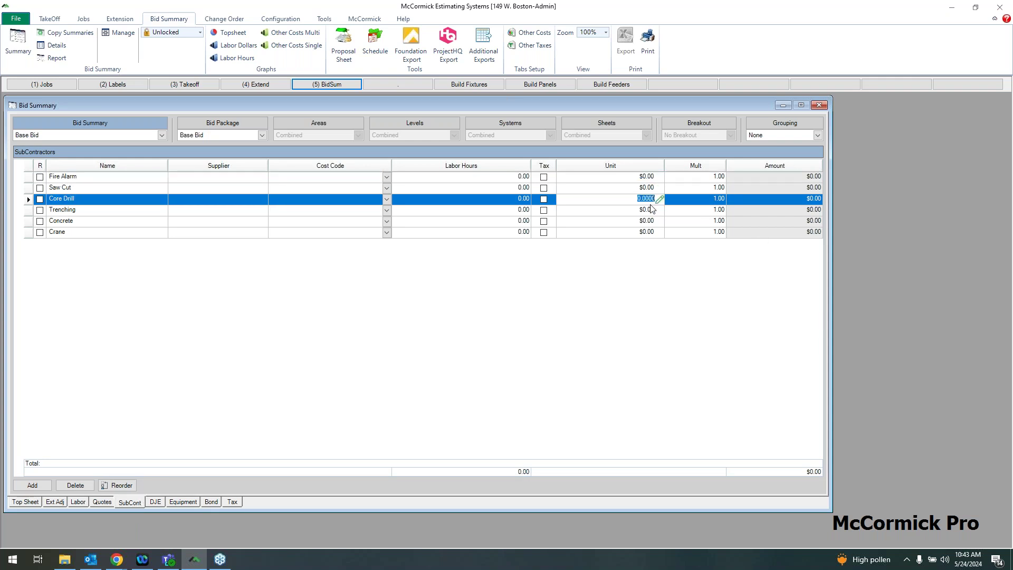
text(1200)
key(Tab)
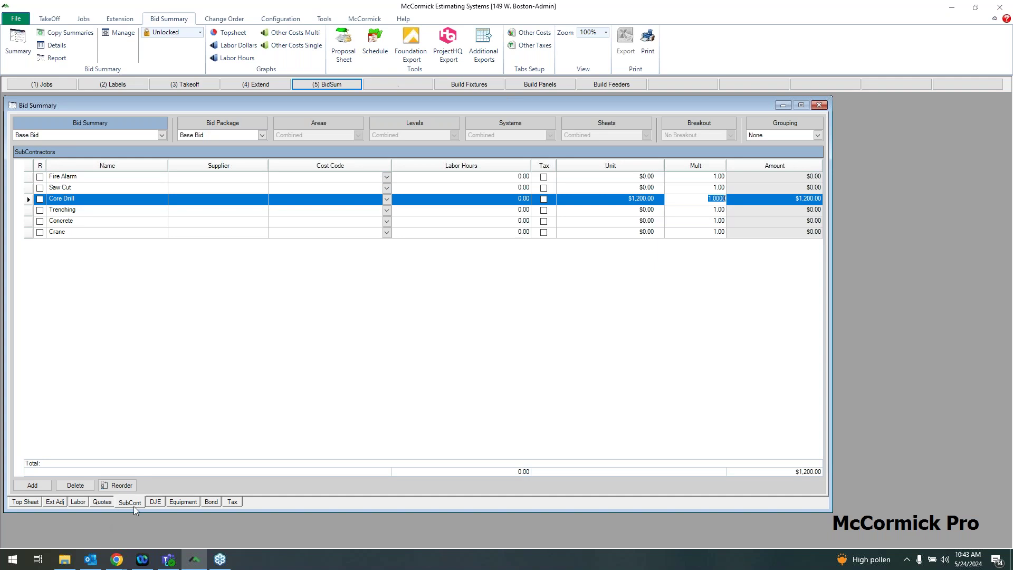
Enter an $800 unit price for Permit / Fees on the direct job expense sheet
click(161, 502)
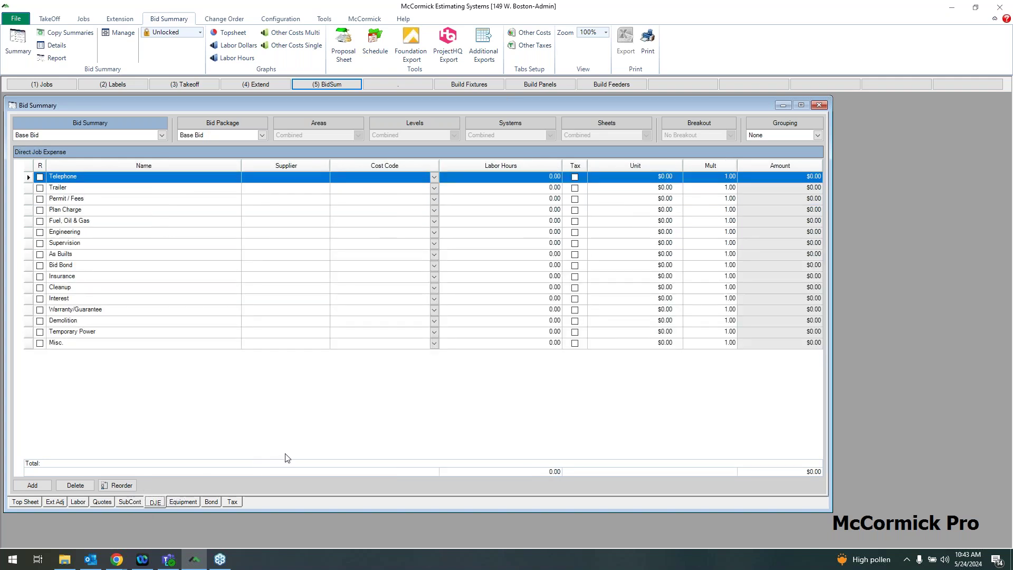
click(662, 199)
text(800)
key(Tab)
Enter a $160 unit price and a multiplier of 3 for the Trailer on the equipment sheet
click(185, 502)
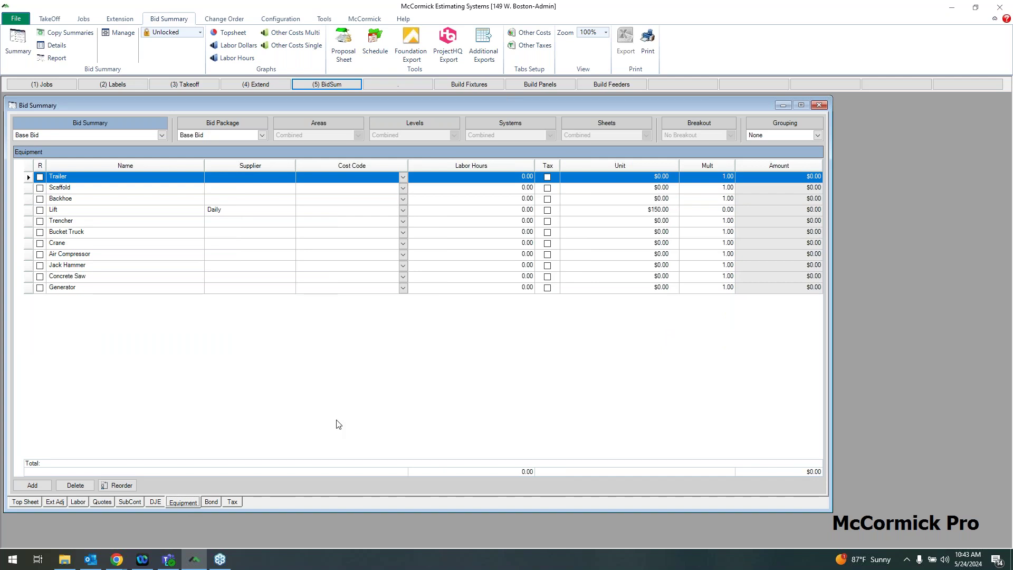
click(633, 176)
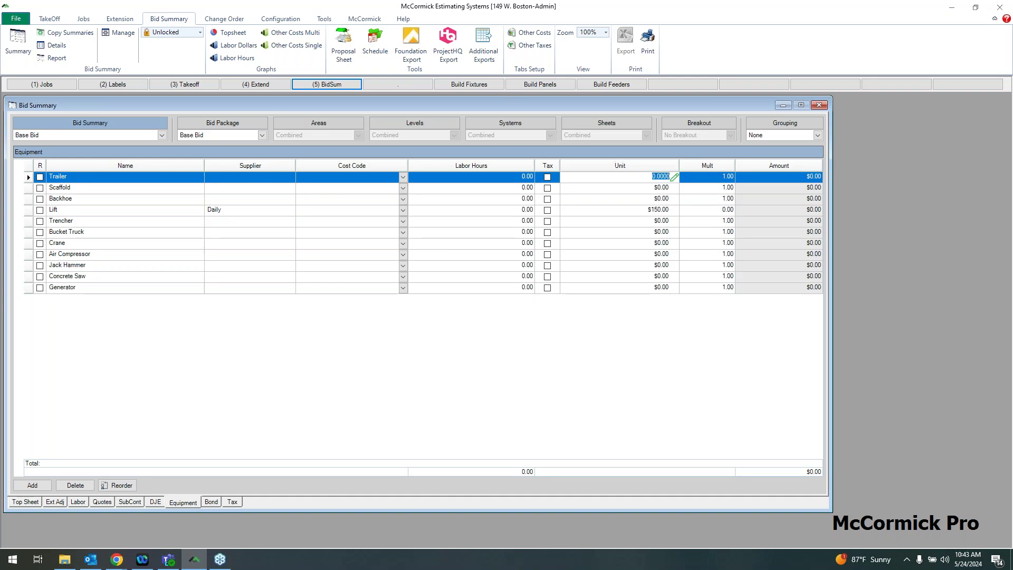
text(160)
key(Tab)
text(3)
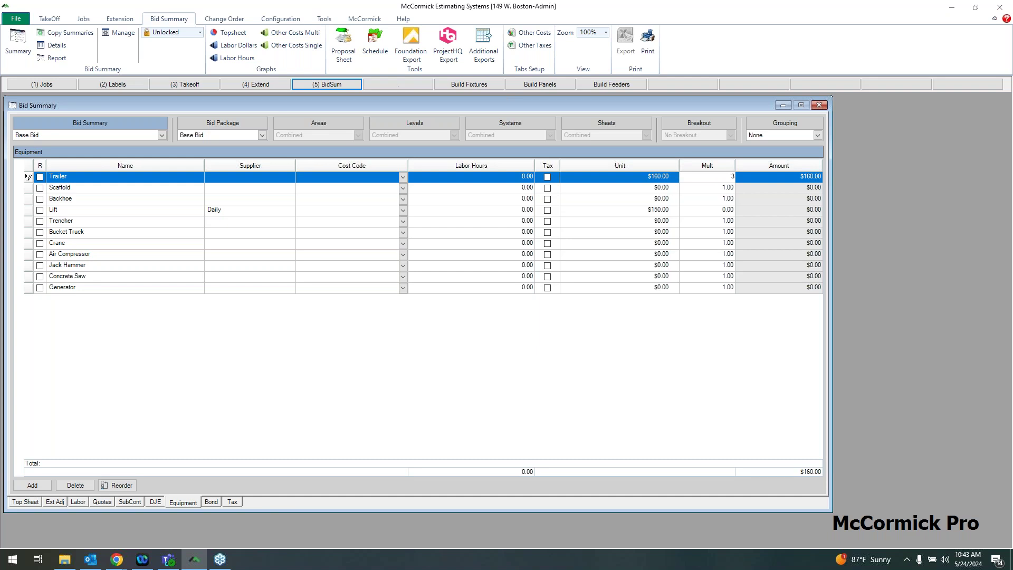
key(Tab)
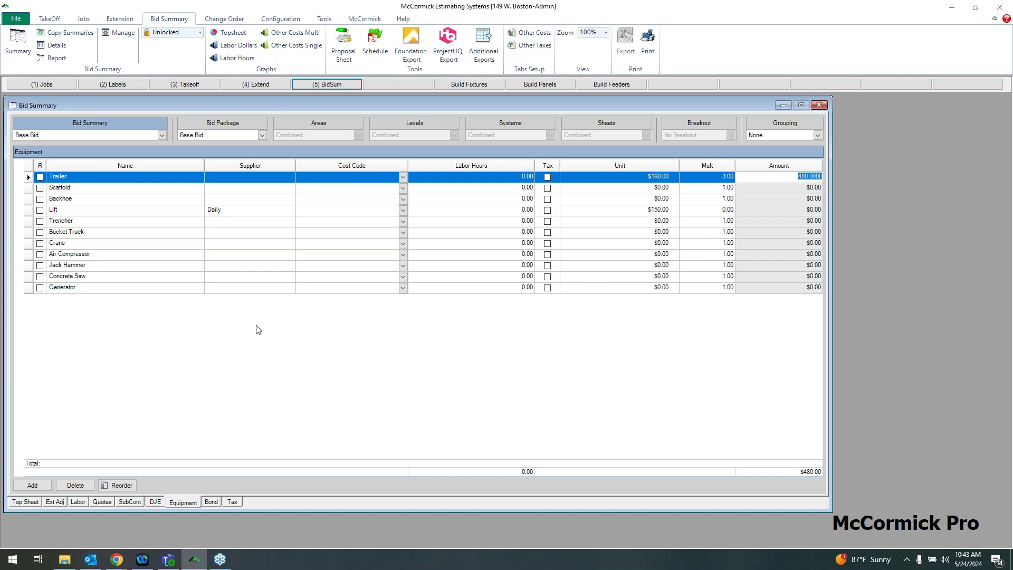
Review the bond table and the tax rates per cost category, and return to the bid summary's top sheet
click(207, 503)
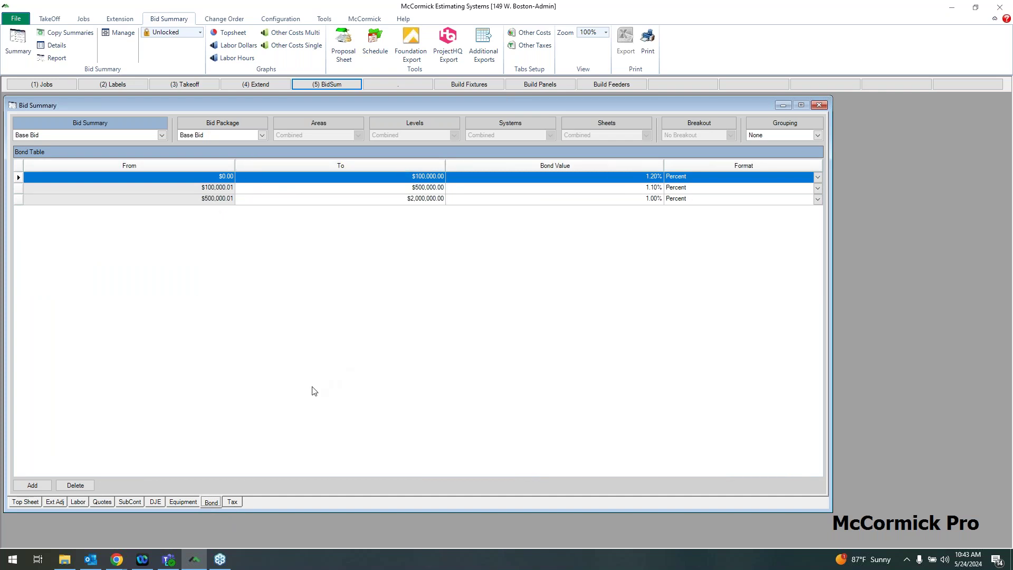
click(233, 503)
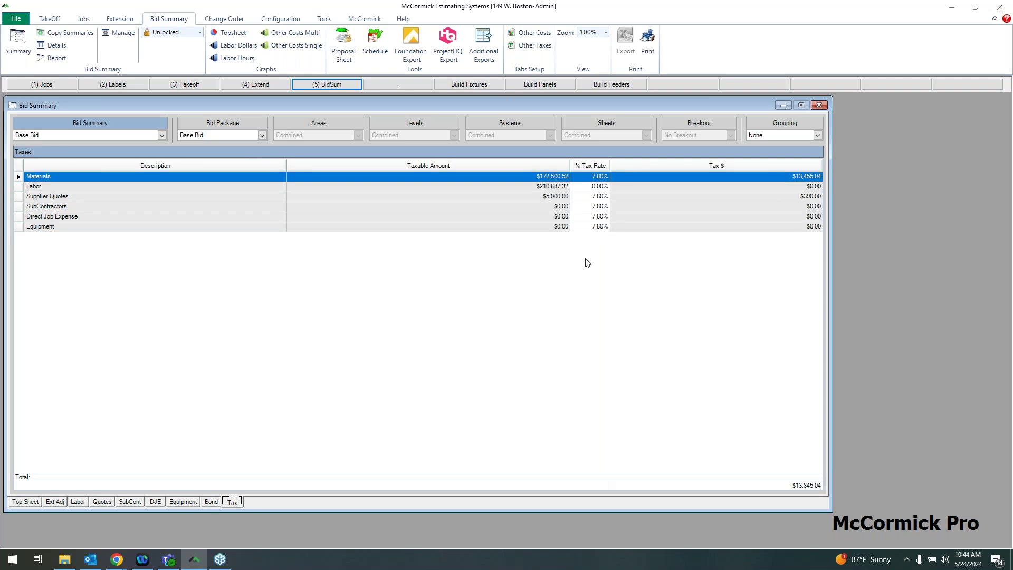
click(27, 501)
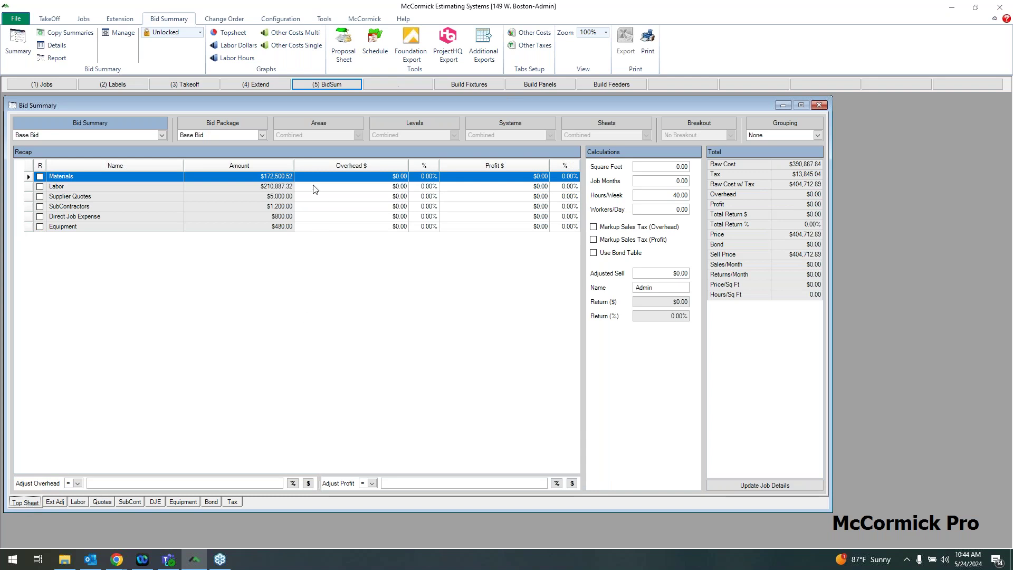
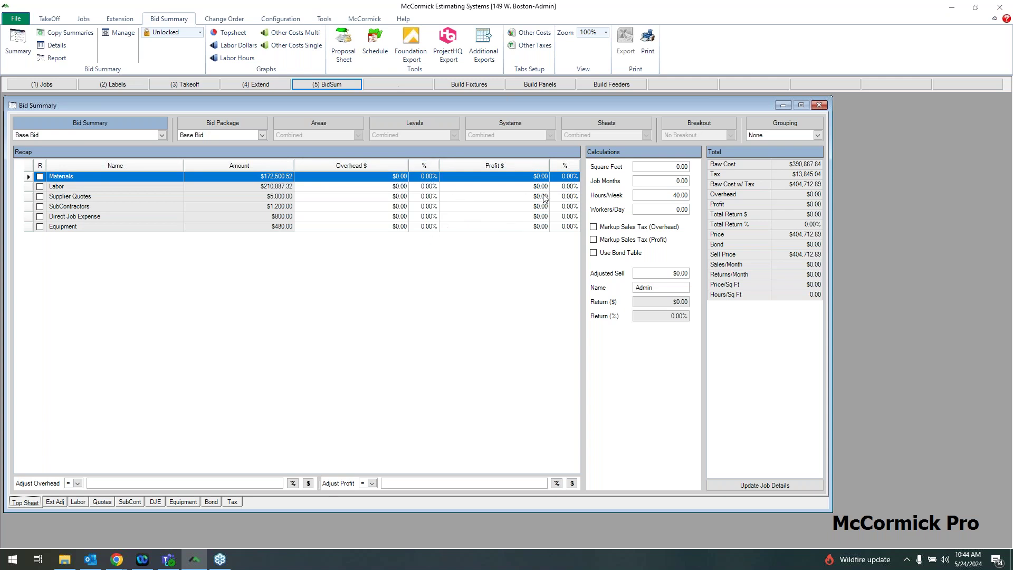
Apply 15% overhead and 16% profit to all cost categories on the top sheet
click(109, 483)
text(15)
click(292, 483)
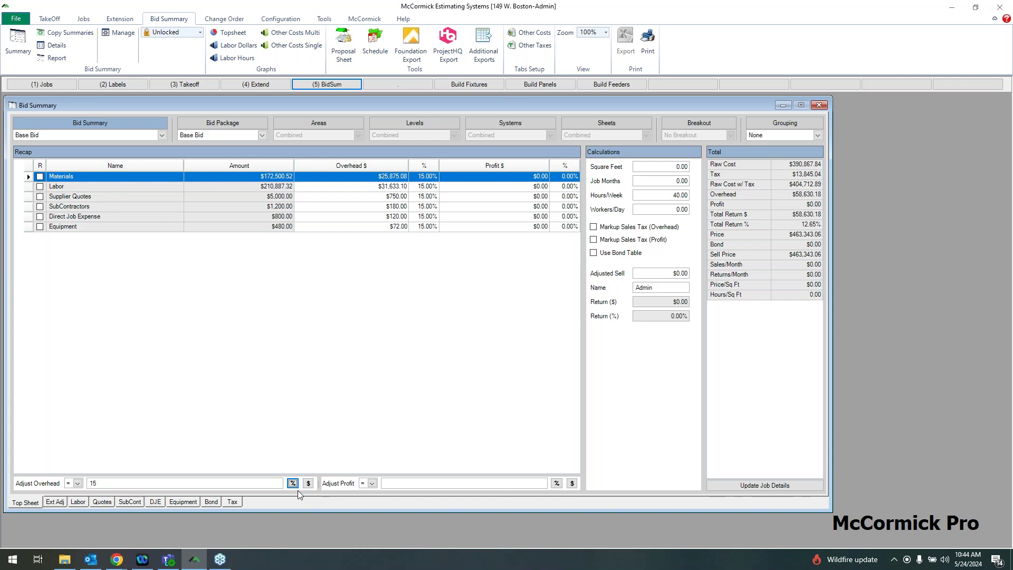
click(402, 485)
text(16)
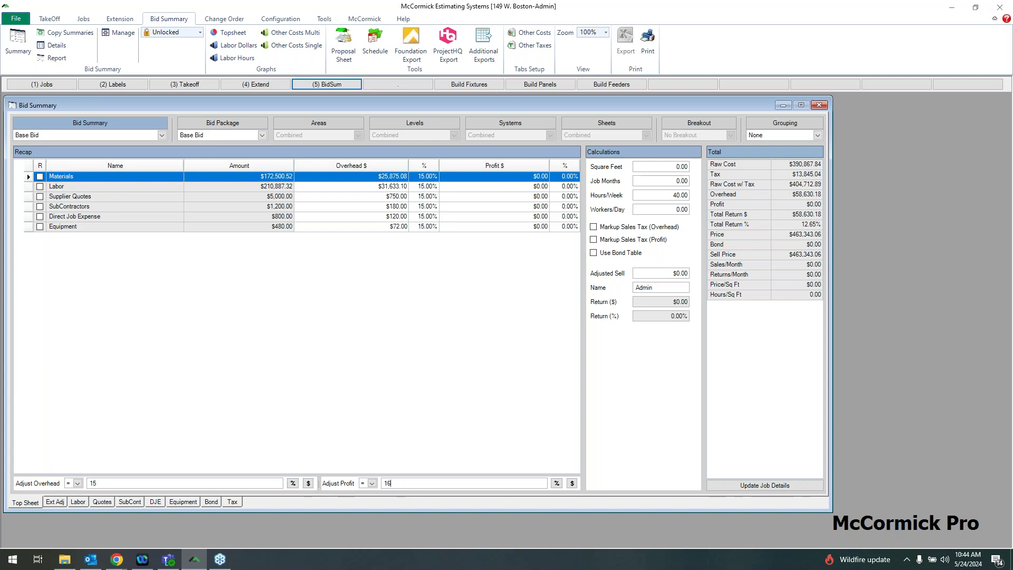
click(556, 483)
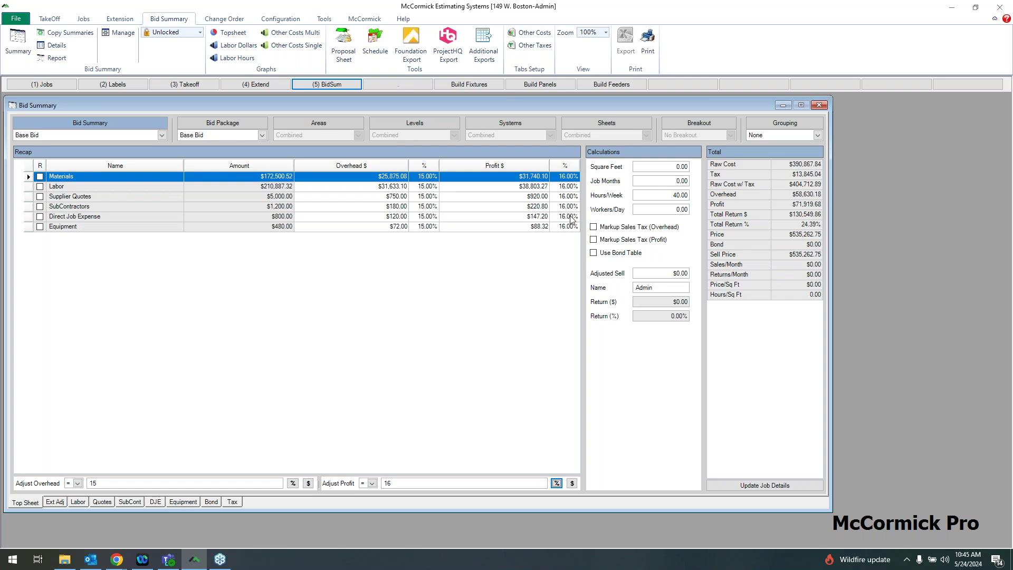
Set Labor to 0% overhead and 12% profit, and Supplier Quotes to 25% profit in the recap
click(427, 186)
text(0)
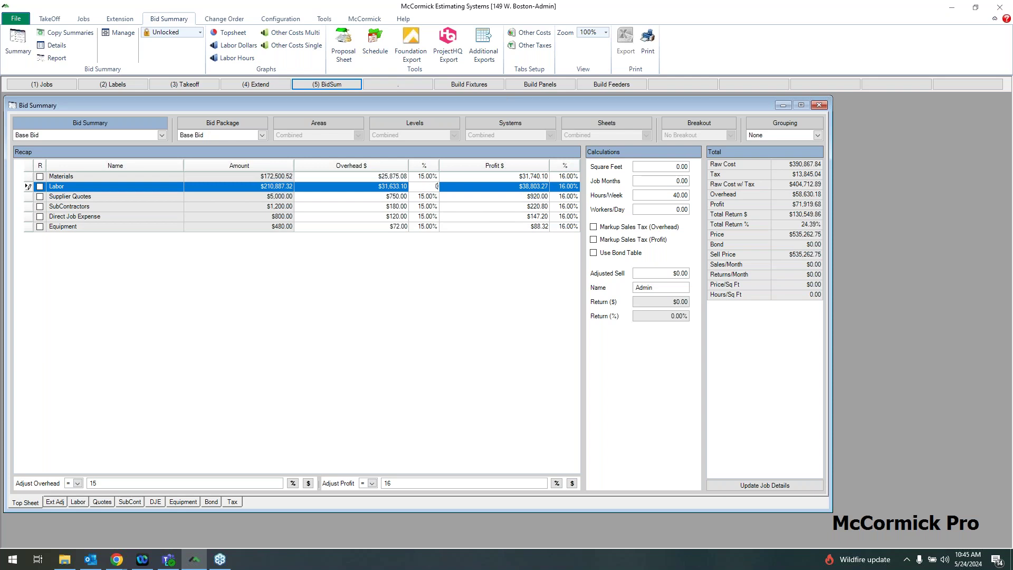
key(Tab)
click(571, 200)
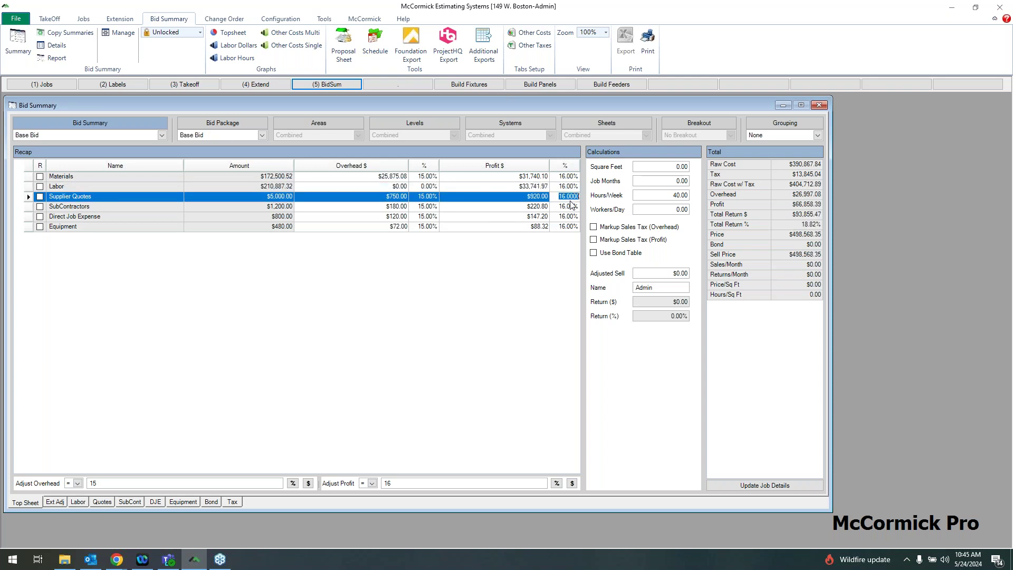
text(25)
key(Return)
click(569, 188)
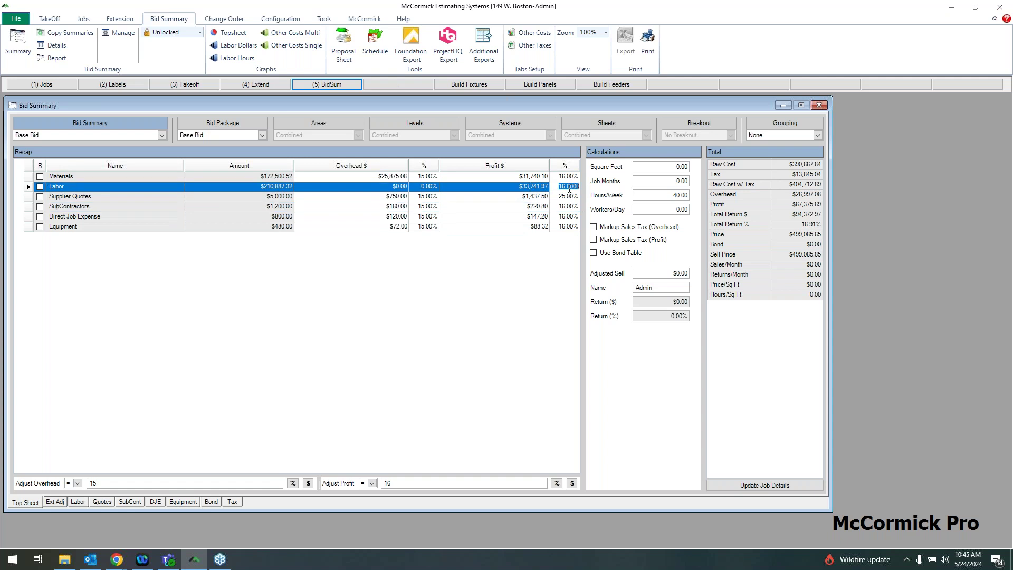
text(12)
key(Return)
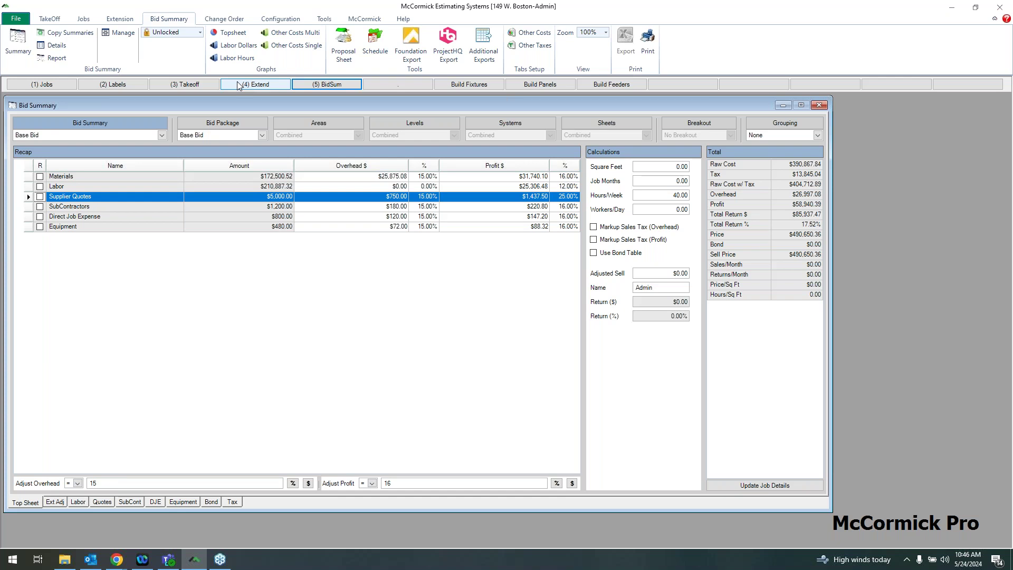
click(308, 87)
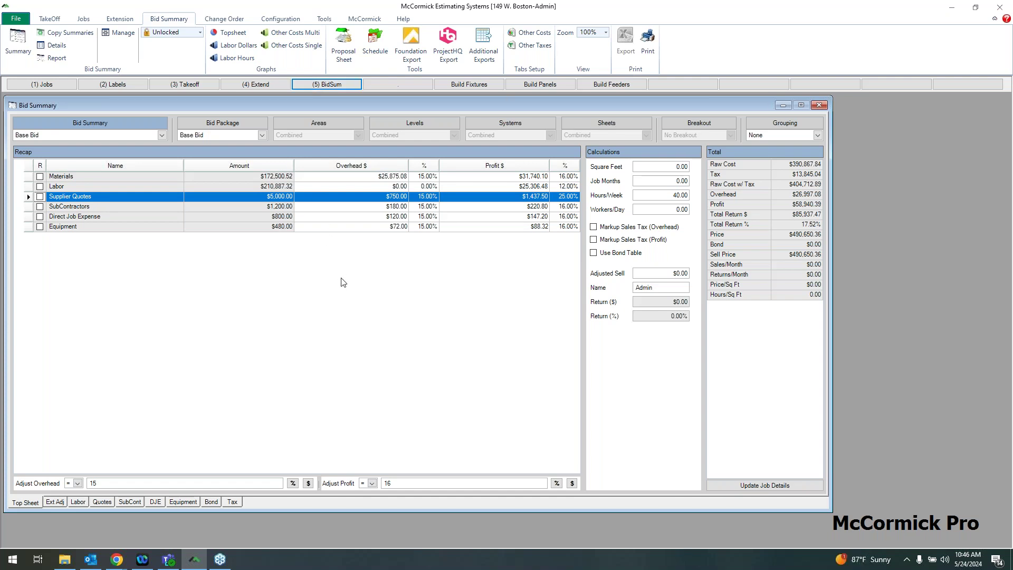